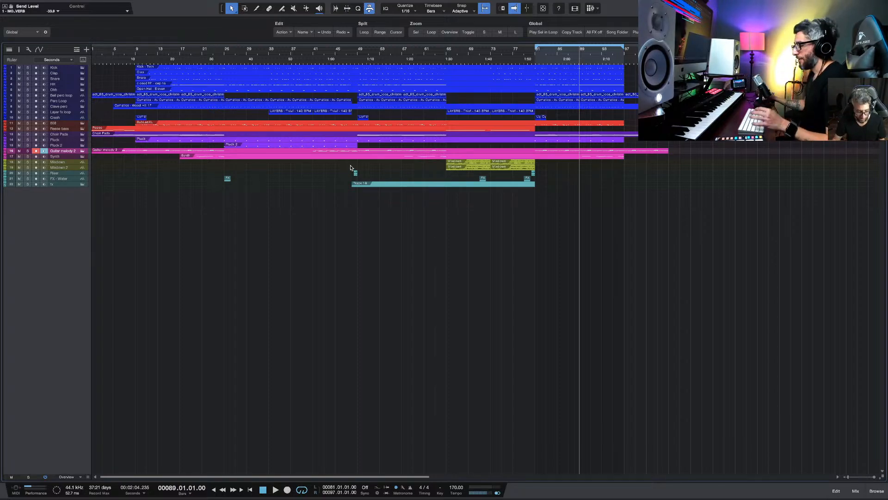
# Step: Disarm recording on the Guitar melody 2 track and play the song from bar 1
pyautogui.press('w')
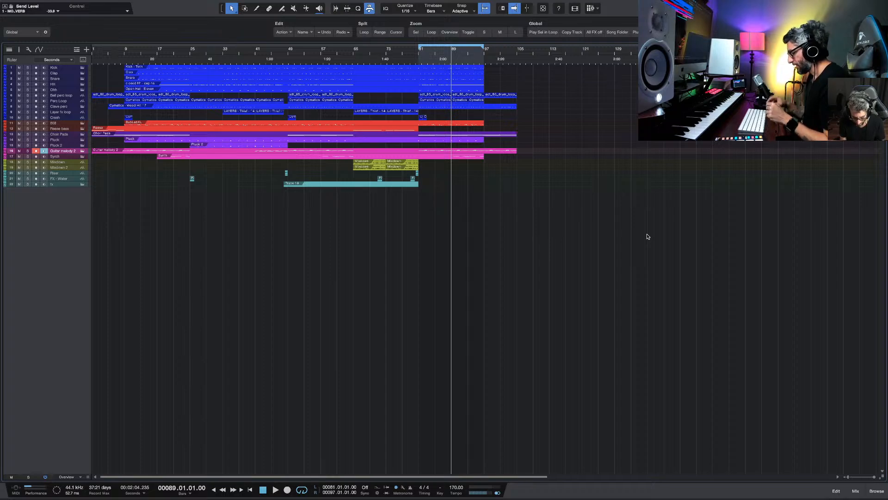
pyautogui.press('Home')
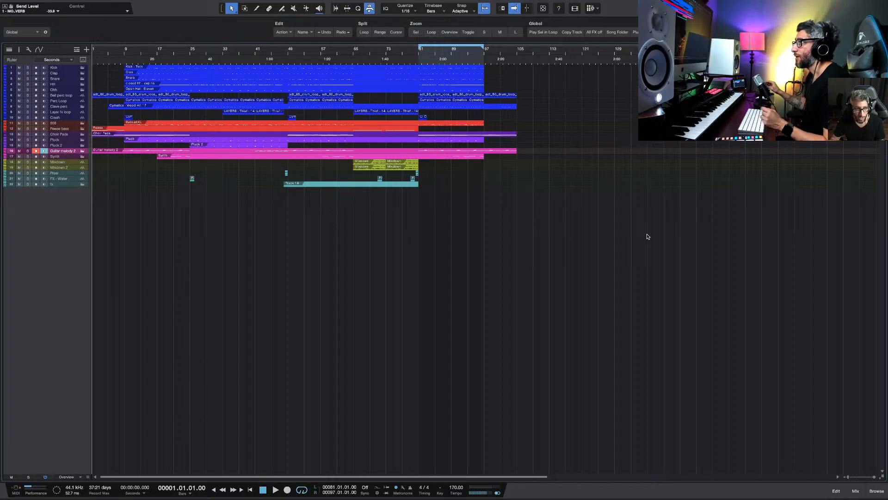
pyautogui.click(36, 150)
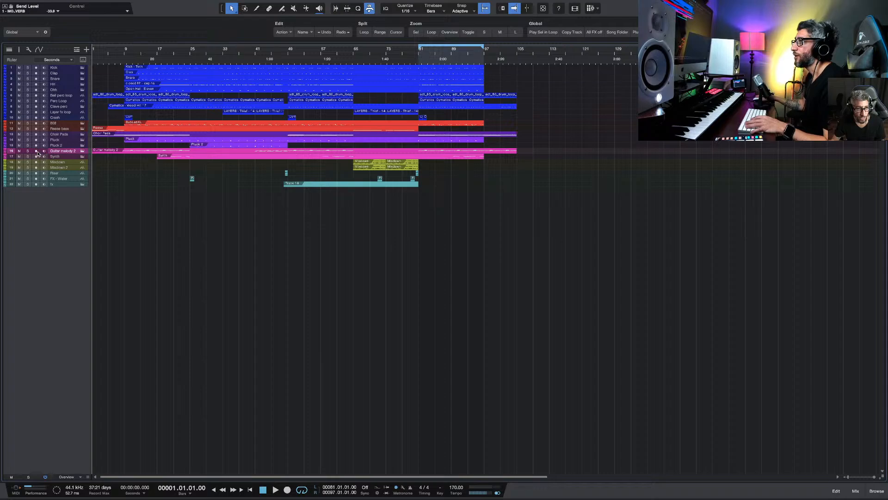
pyautogui.press('space')
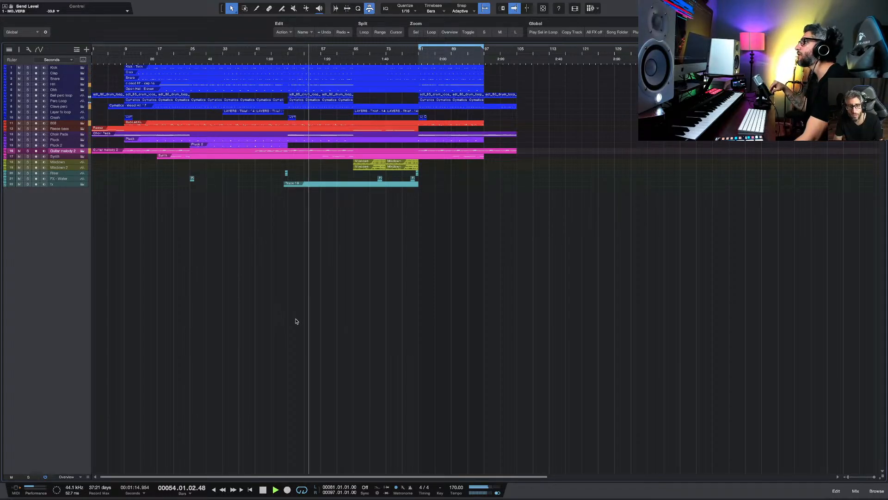
# Step: Enlarge the track heights and examine the full arrangement across all 22 tracks as the song plays
pyautogui.hotkey('shift', 'e')
pyautogui.scroll(5, 345, 291)
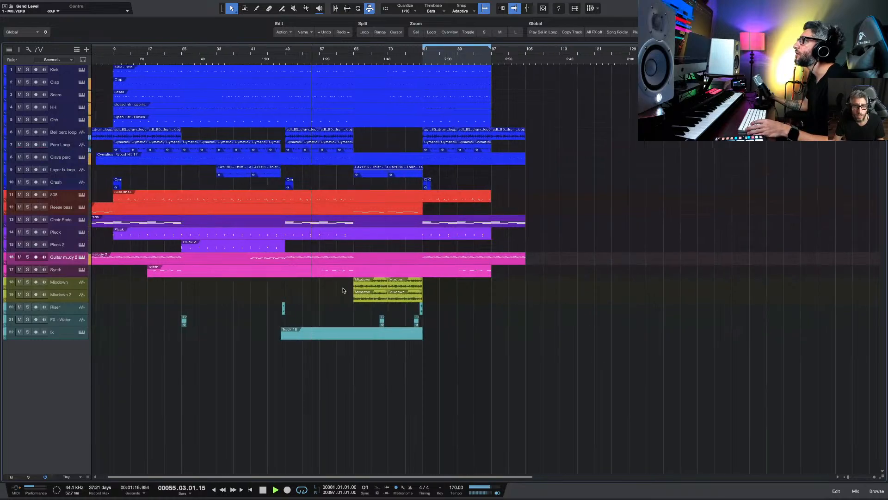
pyautogui.scroll(-1, 347, 290)
pyautogui.hscroll(-3, 365, 292)
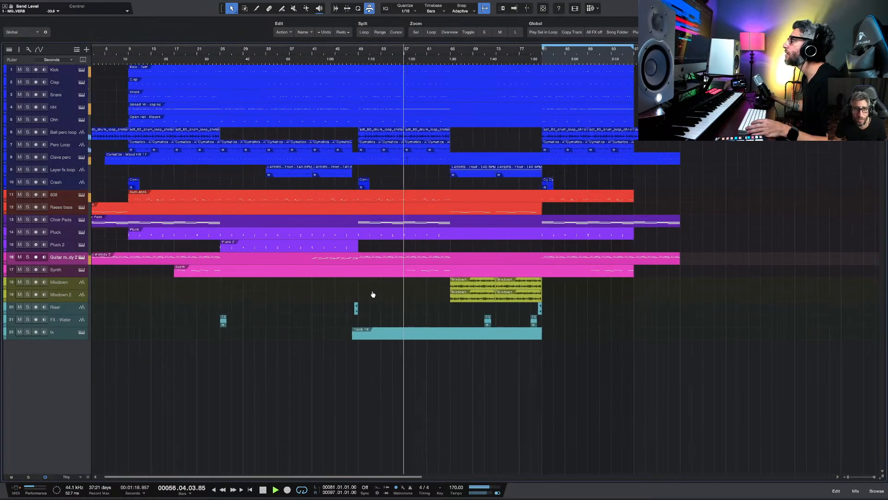
pyautogui.scroll(-2, 371, 294)
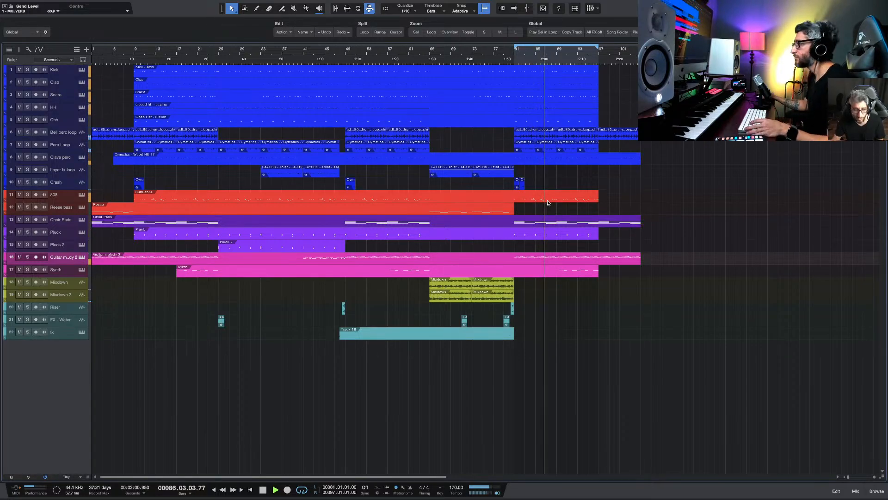
pyautogui.scroll(2, 550, 202)
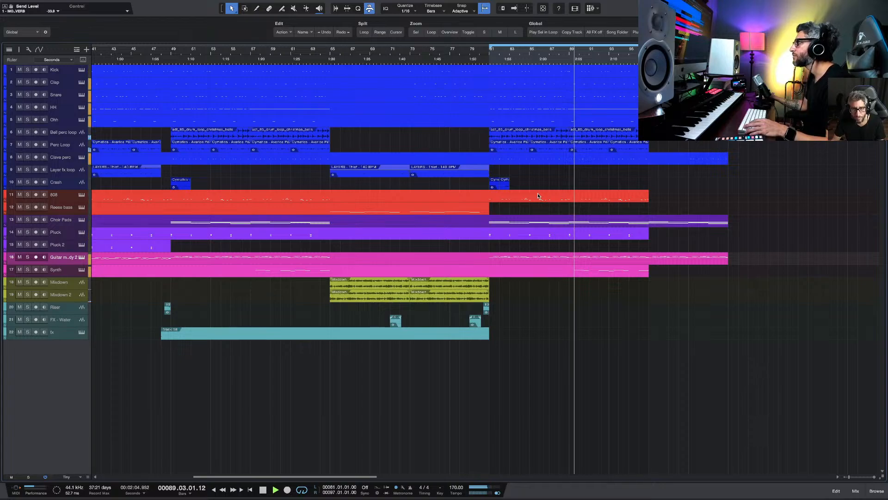
pyautogui.hscroll(1, 542, 200)
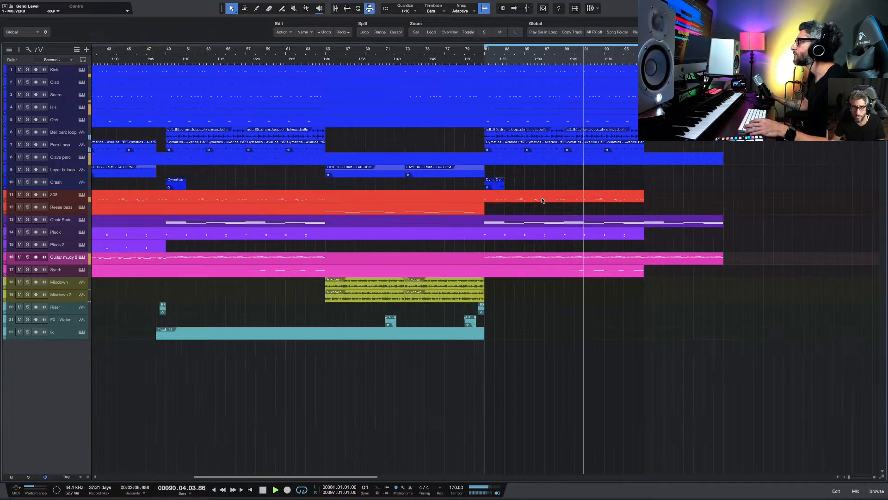
pyautogui.scroll(-2, 543, 201)
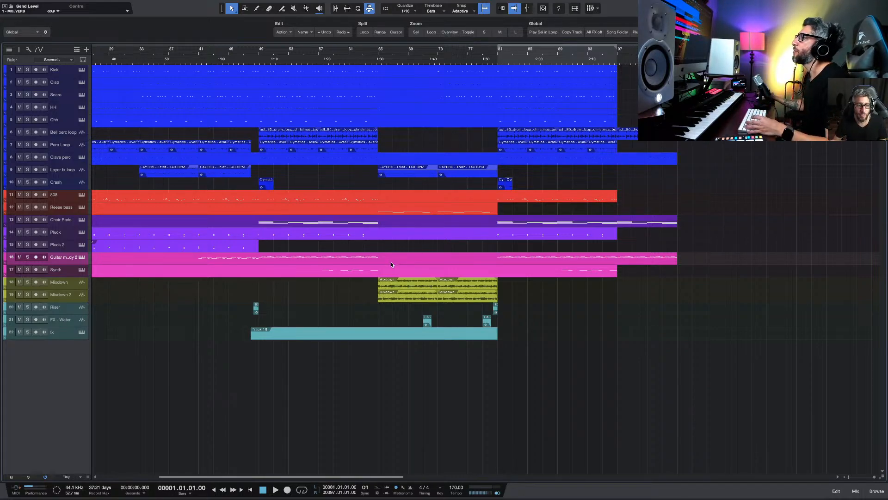
pyautogui.hscroll(-5, 408, 271)
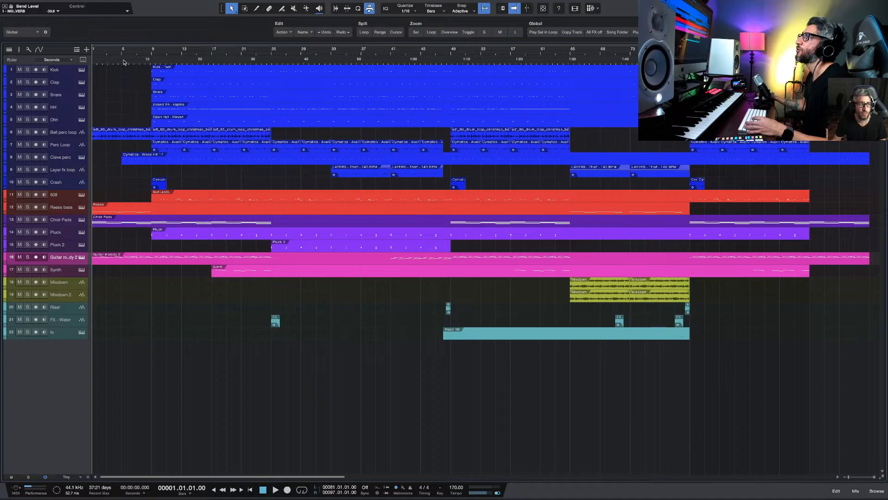
# Step: Audition the Bell perc loop and the Perc Loop soloed one at a time from bar 9
pyautogui.moveTo(26, 70); pyautogui.dragTo(28, 88)
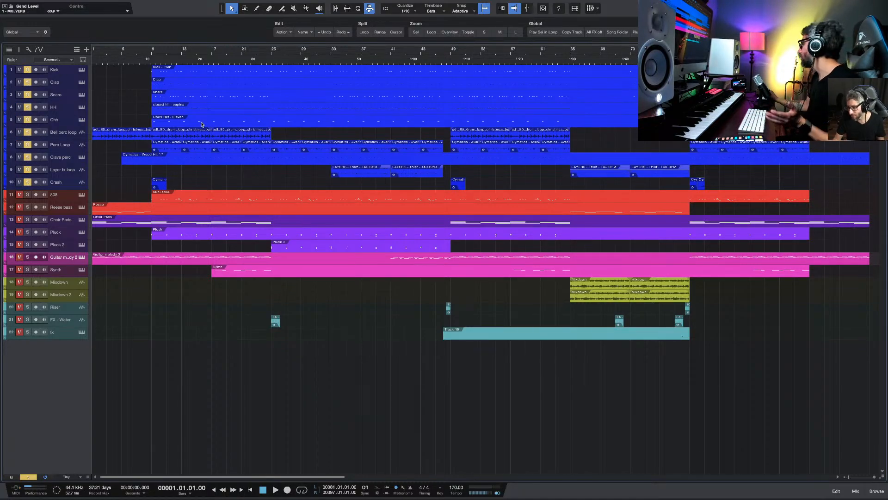
pyautogui.click(152, 52)
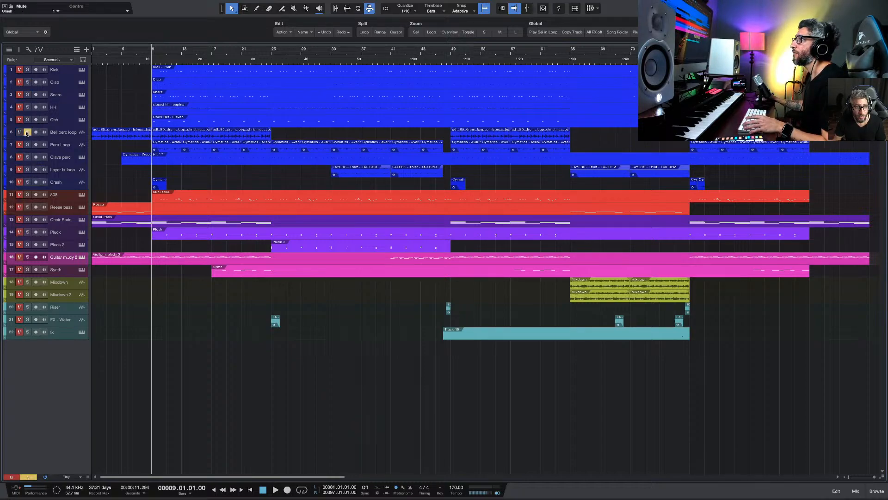
pyautogui.press('space')
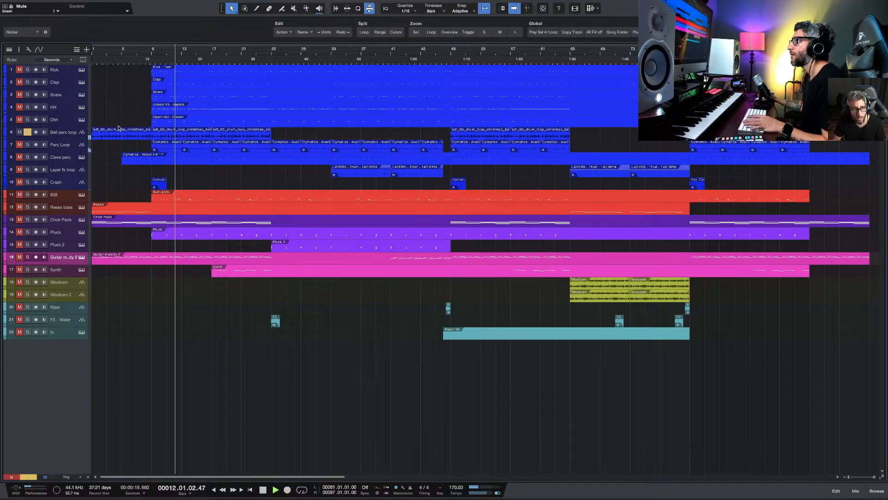
pyautogui.press('space')
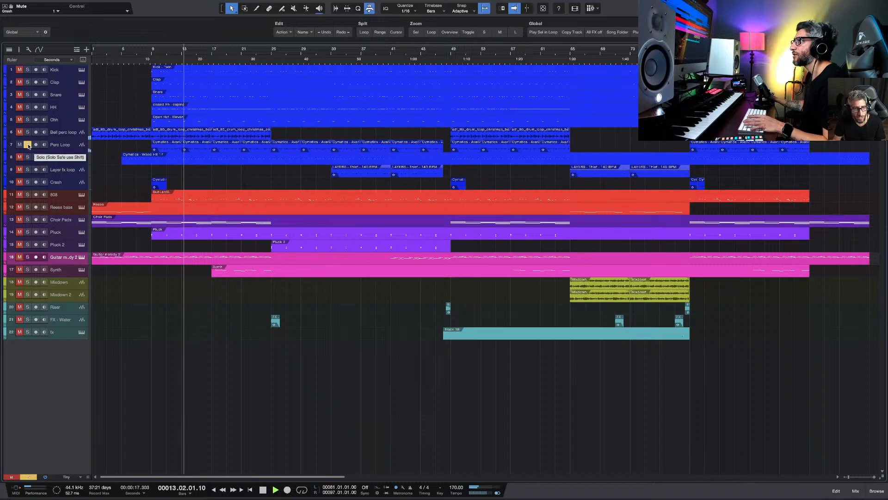
pyautogui.press('space')
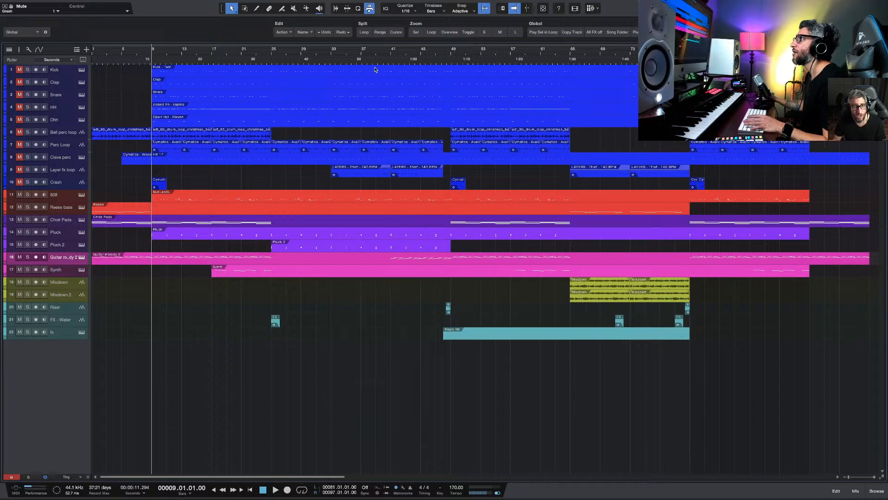
# Step: Solo all drum and percussion tracks, Kick through Crash, and audition them from bar 9
pyautogui.click(331, 53)
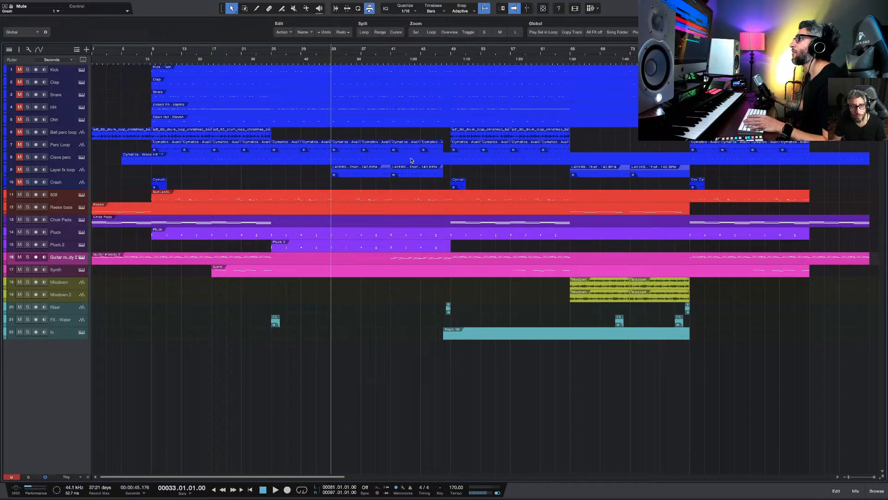
pyautogui.click(151, 53)
pyautogui.moveTo(31, 73); pyautogui.dragTo(27, 128)
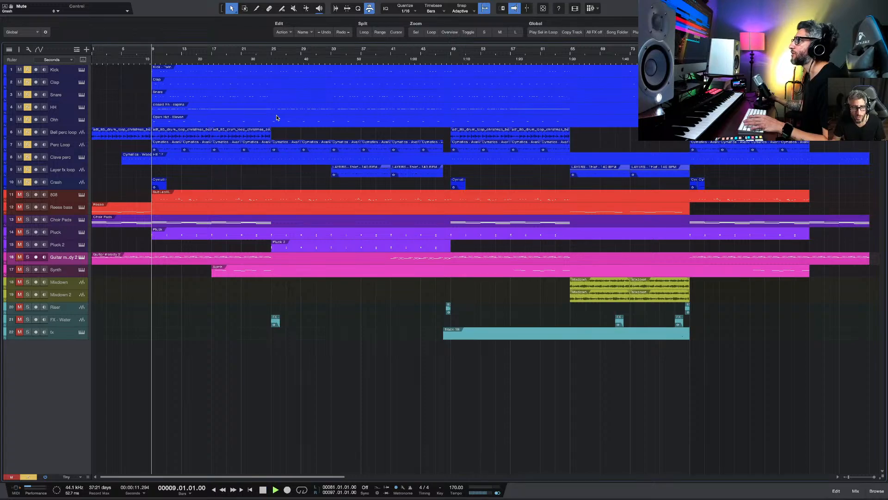
pyautogui.press('space')
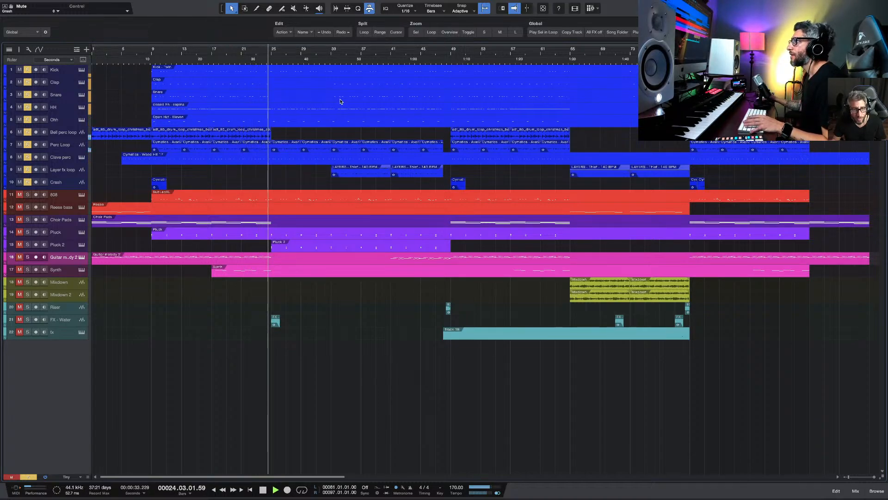
pyautogui.press('space')
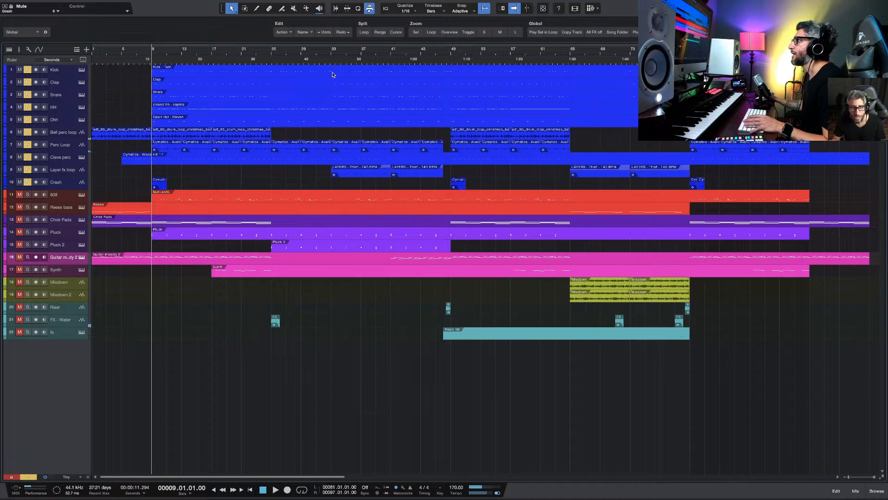
# Step: Audition the soloed drum group from bar 33, where the Layer fx loop enters
pyautogui.click(332, 53)
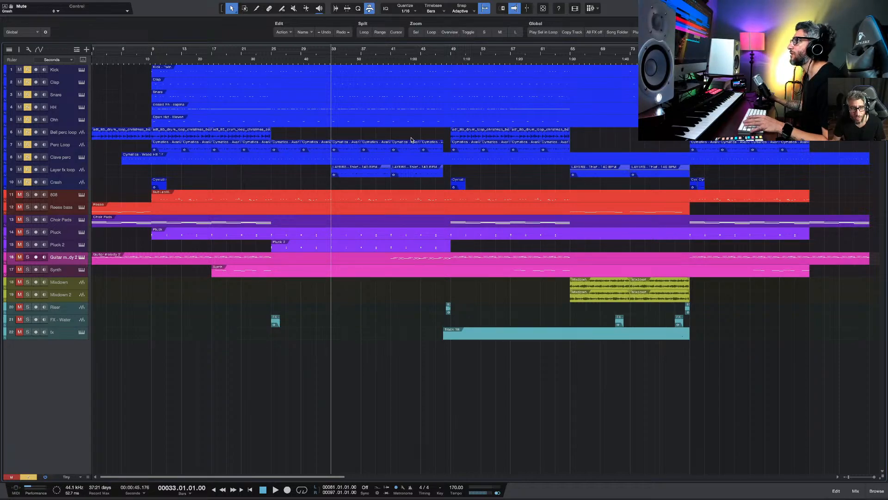
pyautogui.press('space')
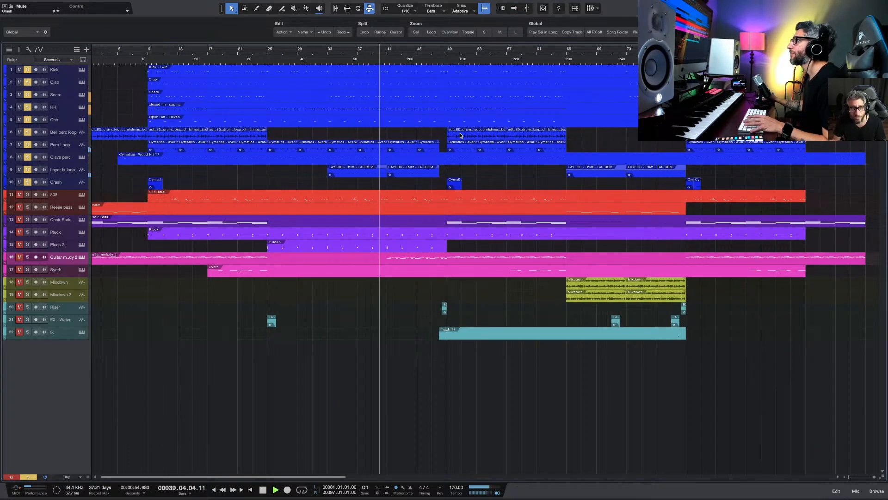
pyautogui.press('space')
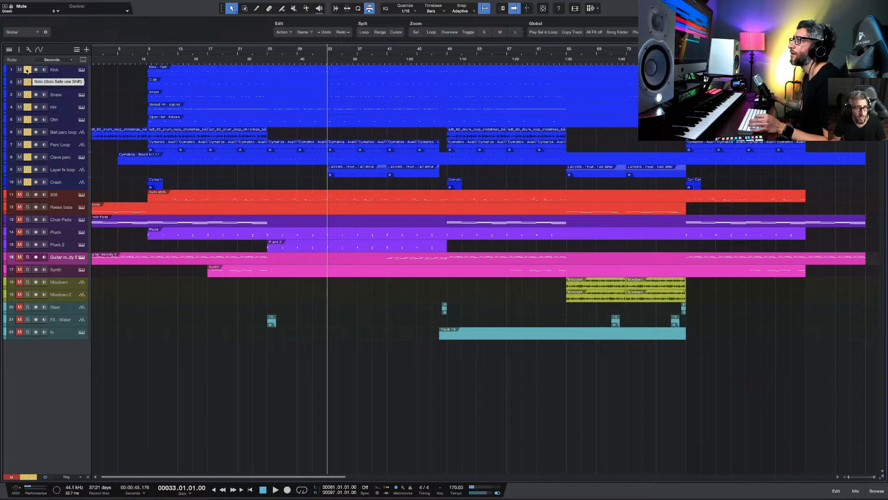
# Step: Clear the drum tracks' solos and all track mutes, and view the Kick track's SampleOne XT instrument
pyautogui.moveTo(27, 69); pyautogui.dragTo(26, 182)
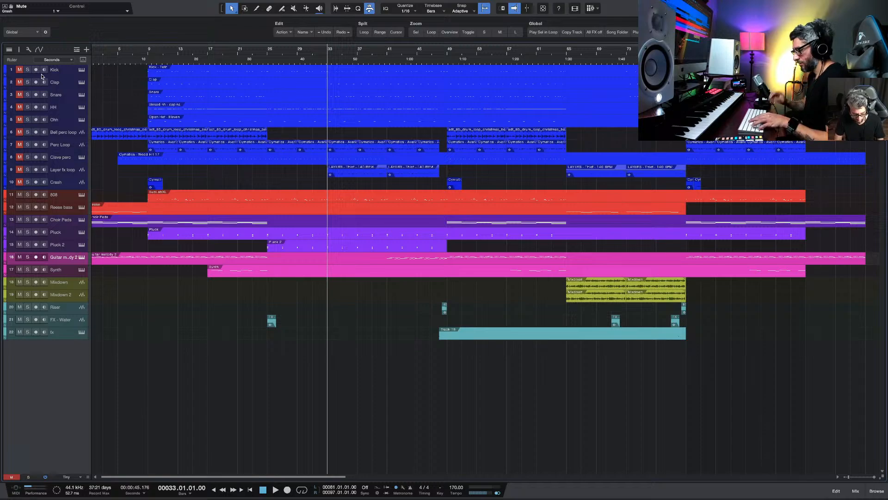
pyautogui.hotkey('shift', 'm')
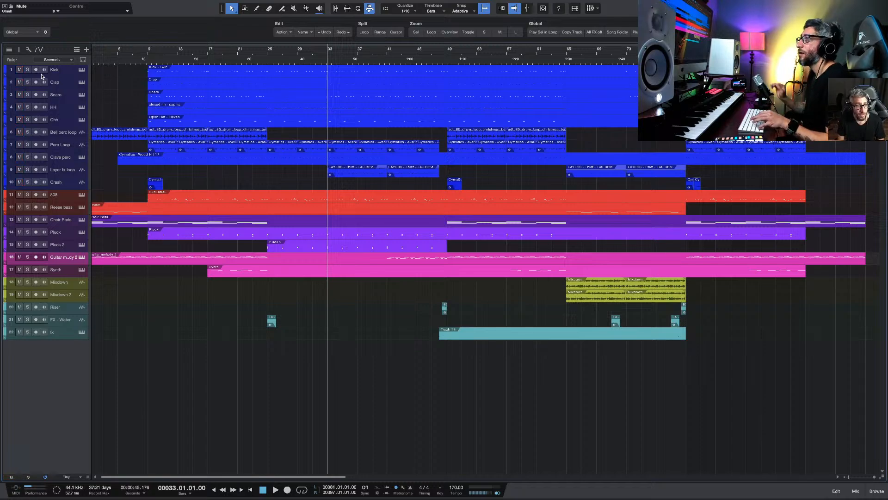
pyautogui.click(82, 70)
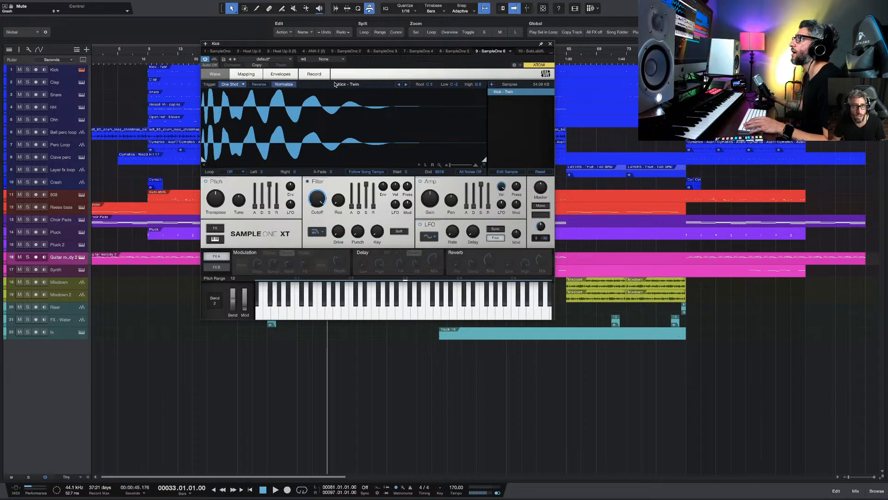
pyautogui.click(550, 43)
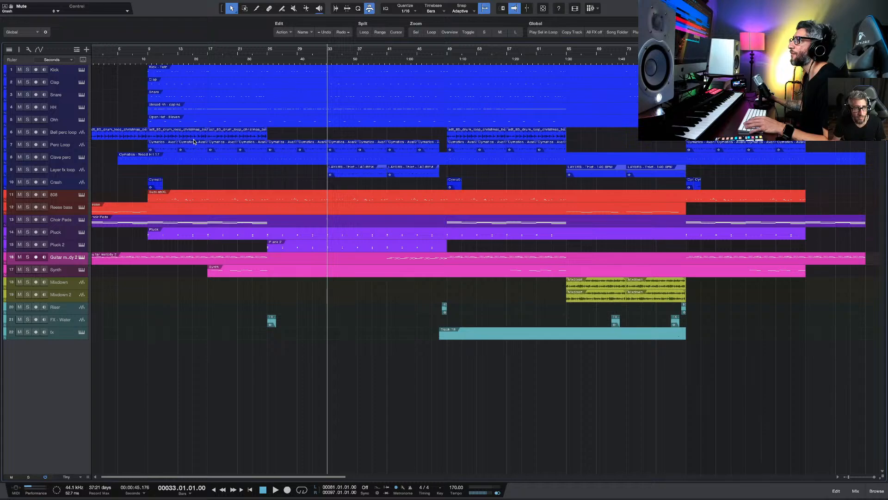
# Step: Examine the Bell perc loop and Perc Loop tracks, inspecting the first Perc Loop clip at bar 9 up close
pyautogui.click(66, 137)
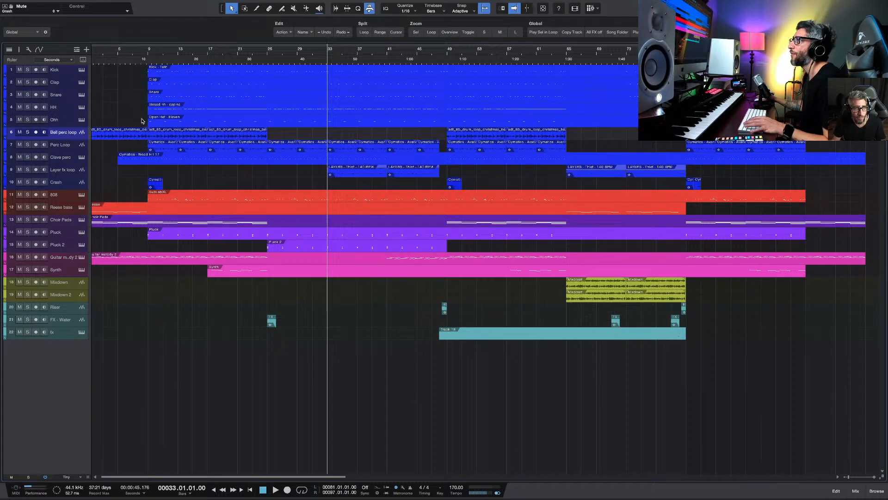
pyautogui.click(63, 150)
pyautogui.click(155, 146)
pyautogui.hotkey('shift', 'e')
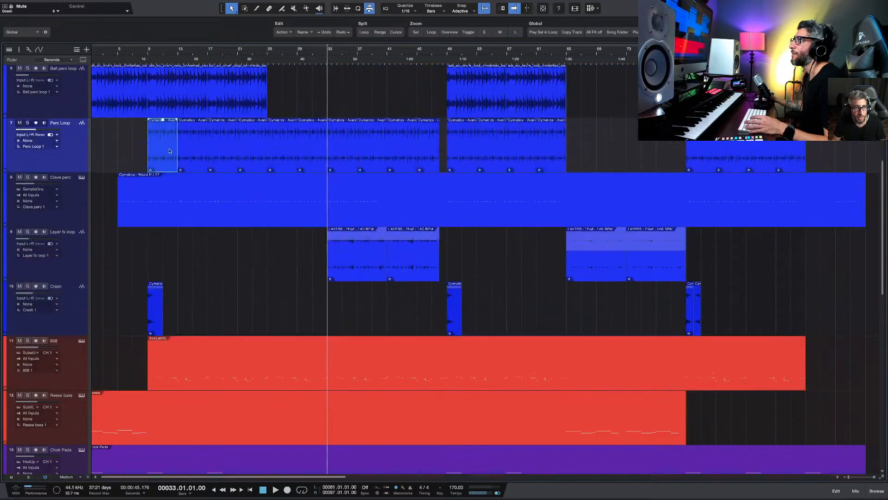
pyautogui.scroll(5, 172, 151)
pyautogui.hscroll(-3, 173, 152)
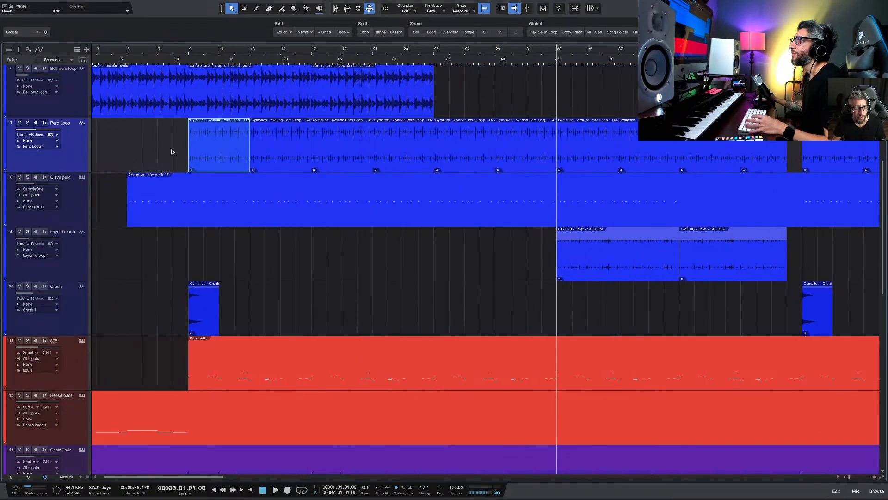
pyautogui.scroll(4, 219, 129)
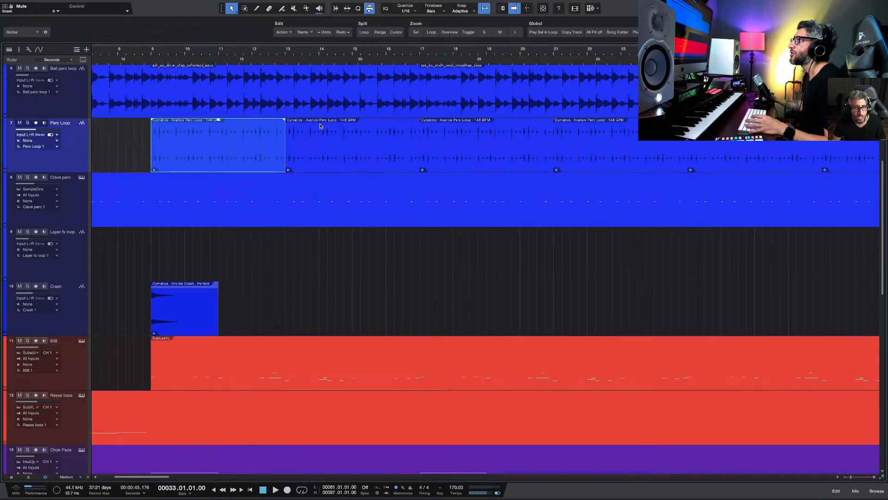
pyautogui.scroll(-5, 300, 132)
pyautogui.scroll(-3, 185, 153)
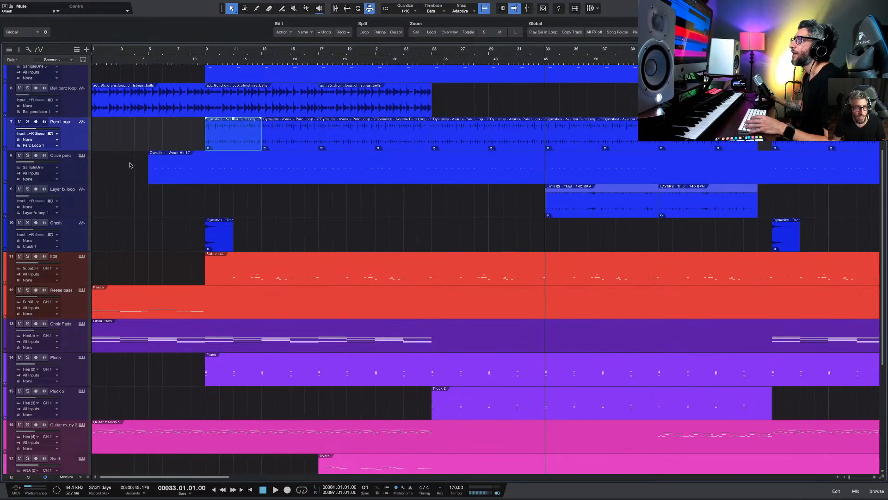
# Step: Solo the Clave perc track and audition it from bar 5
pyautogui.click(85, 174)
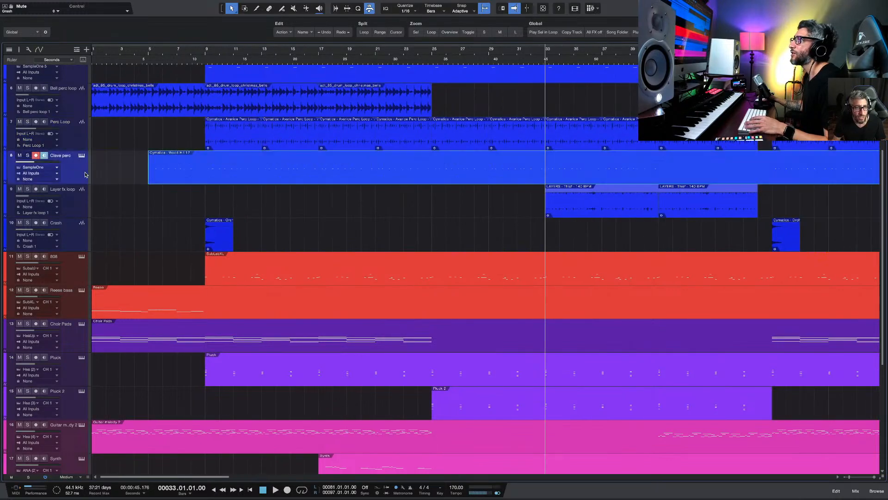
pyautogui.click(147, 65)
pyautogui.click(28, 156)
pyautogui.press('space')
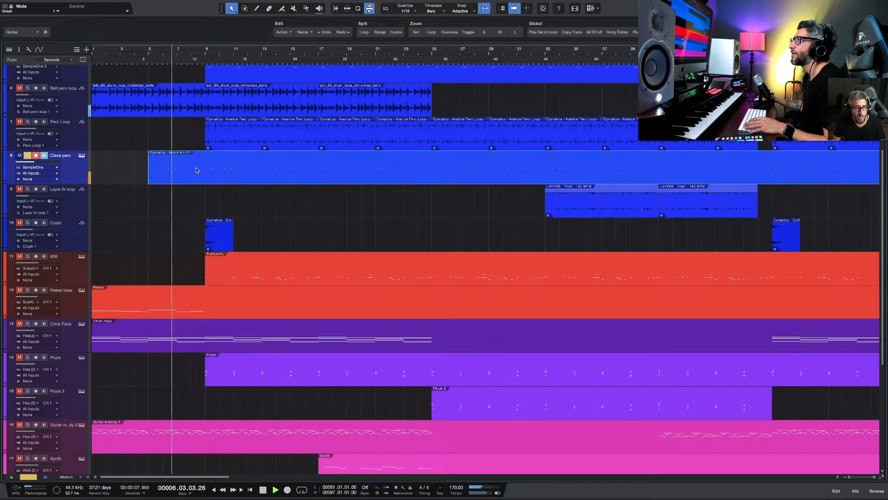
pyautogui.press('space')
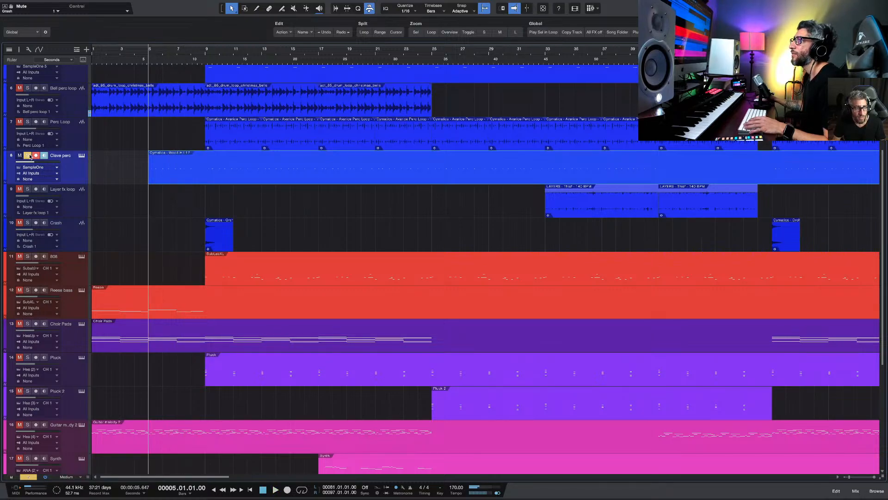
# Step: Clear the Clave perc track's solo and move the playback cursor to bar 9, where the 808 enters
pyautogui.click(27, 156)
pyautogui.press('w')
pyautogui.hotkey('shift', 'w')
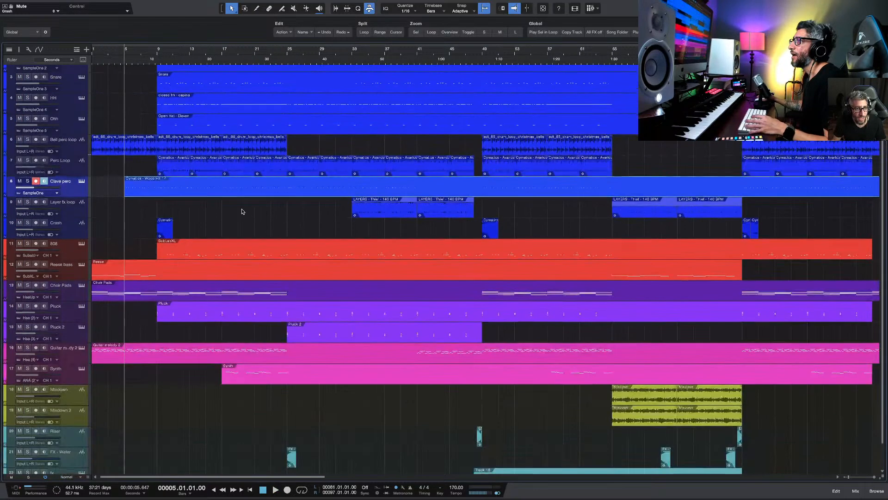
pyautogui.click(157, 54)
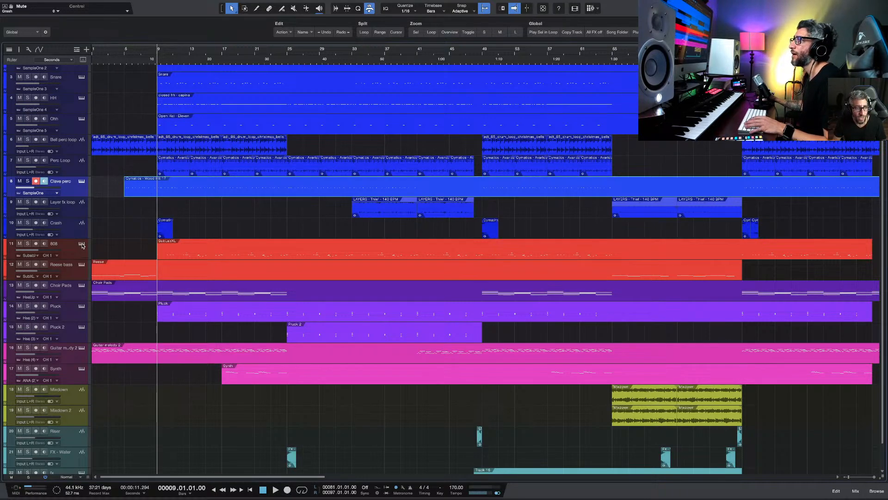
# Step: Solo the 808 track and bring up its SubLabXL instrument along with its channel in the inspector and mixer
pyautogui.press('F11')
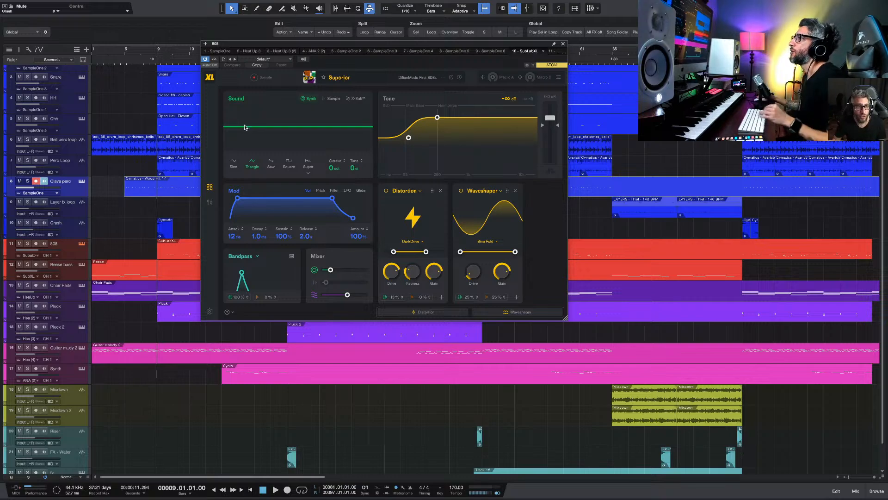
pyautogui.click(27, 244)
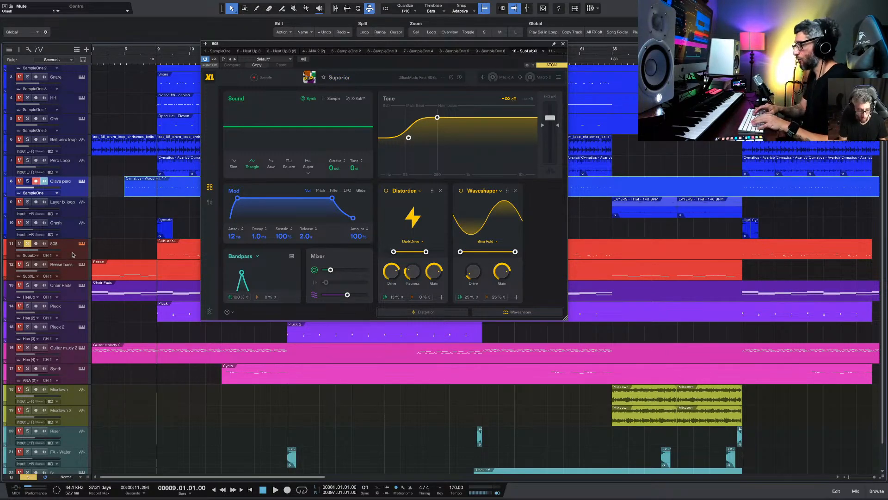
pyautogui.press('F4')
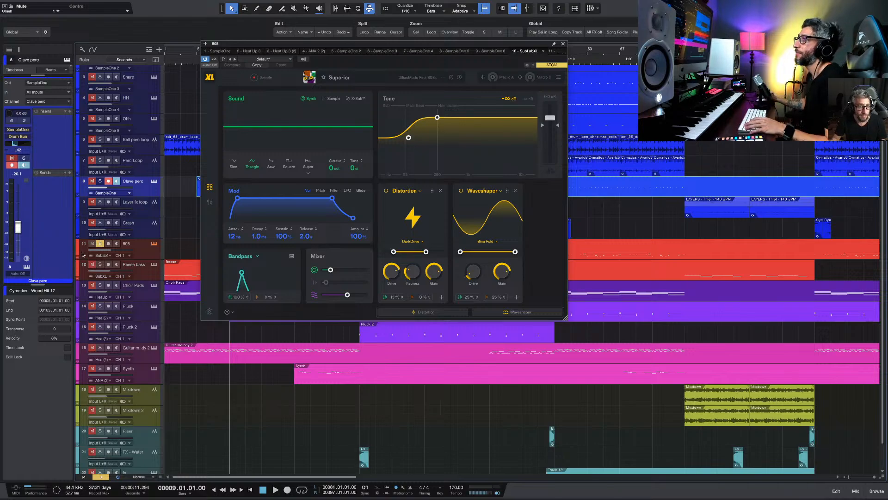
pyautogui.click(149, 252)
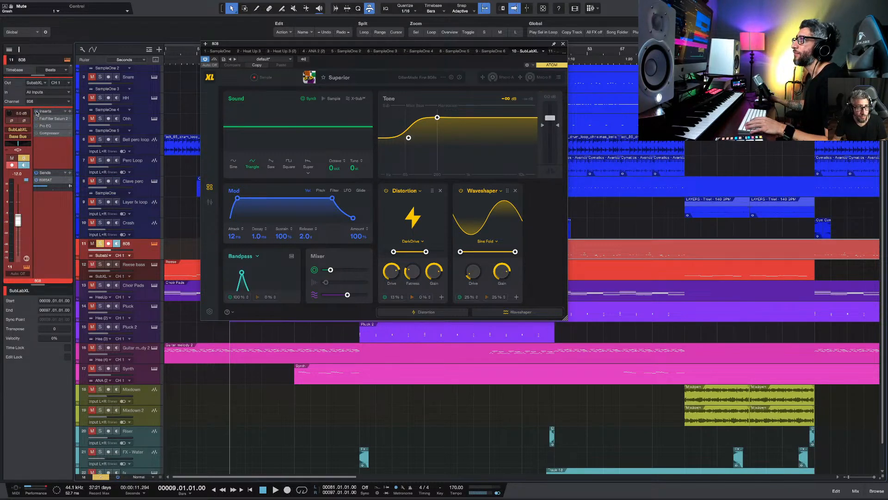
pyautogui.click(856, 493)
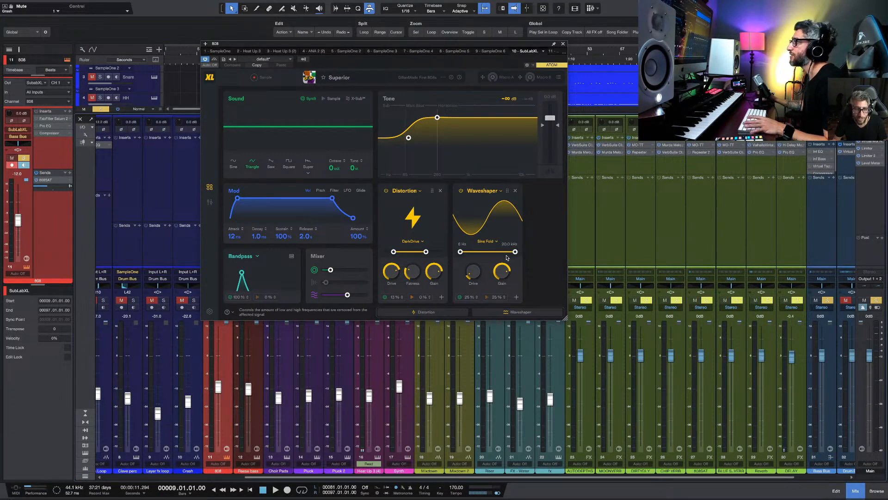
# Step: Audition the soloed 808 from bar 9, comparing its sound with the insert effects bypassed and activated
pyautogui.press('space')
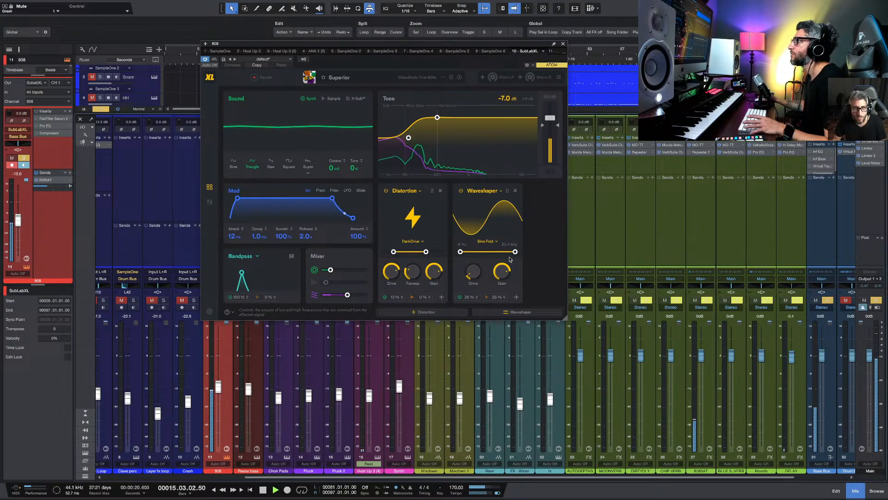
pyautogui.press('space')
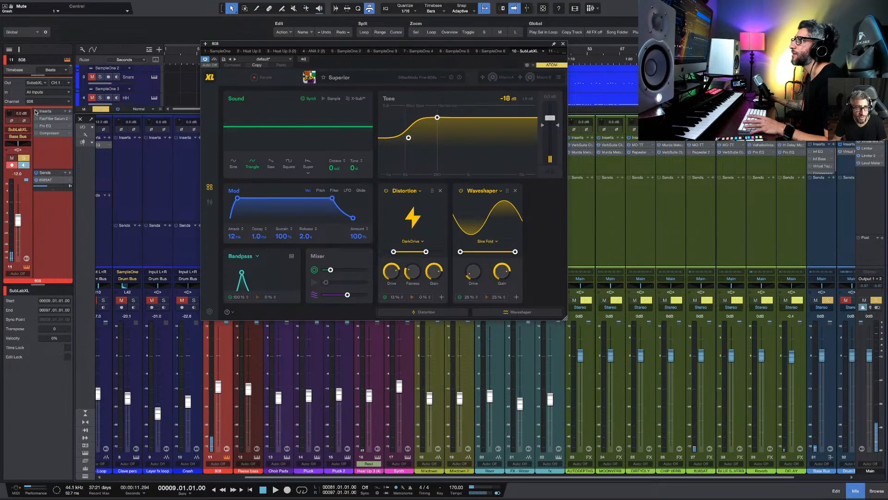
pyautogui.press('space')
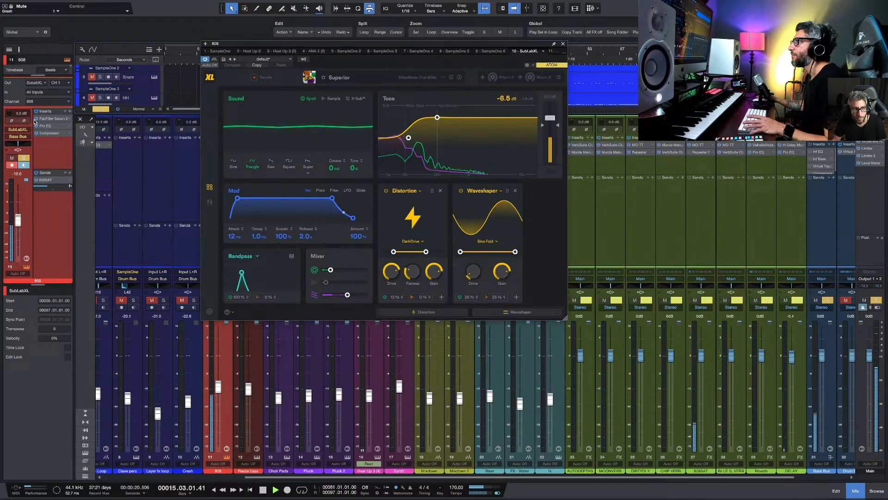
pyautogui.press('space')
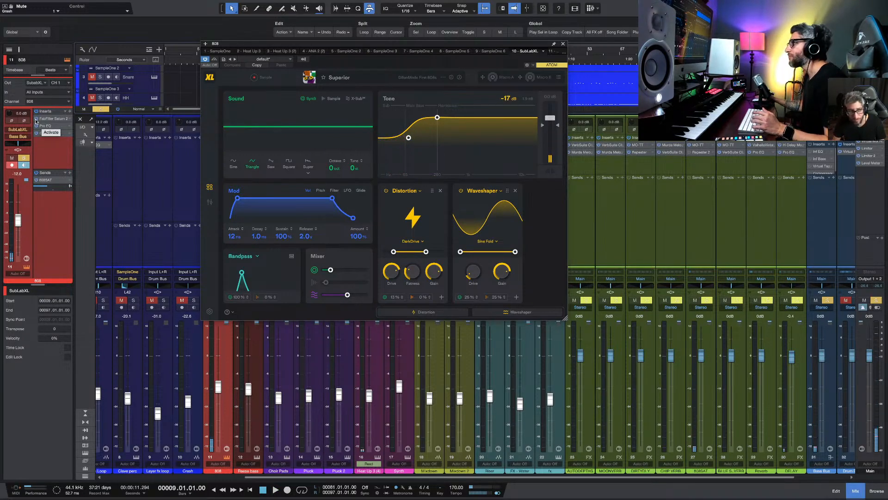
pyautogui.click(36, 112)
pyautogui.press('space')
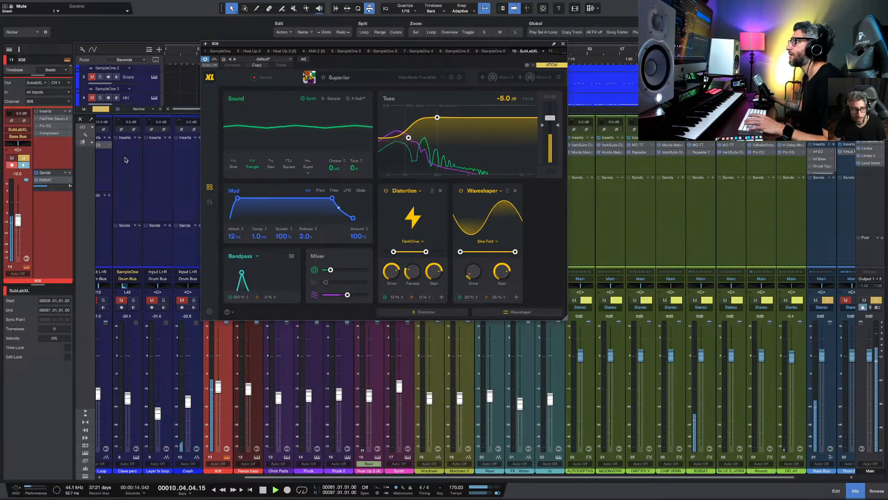
pyautogui.press('space')
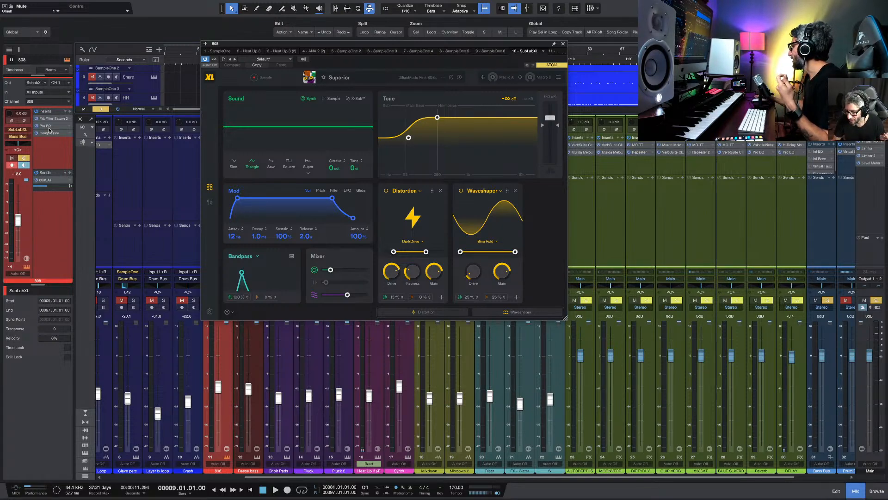
# Step: During playback, lower the low-cut frequency in the 808's Pro EQ to about 30 Hz
pyautogui.press('space')
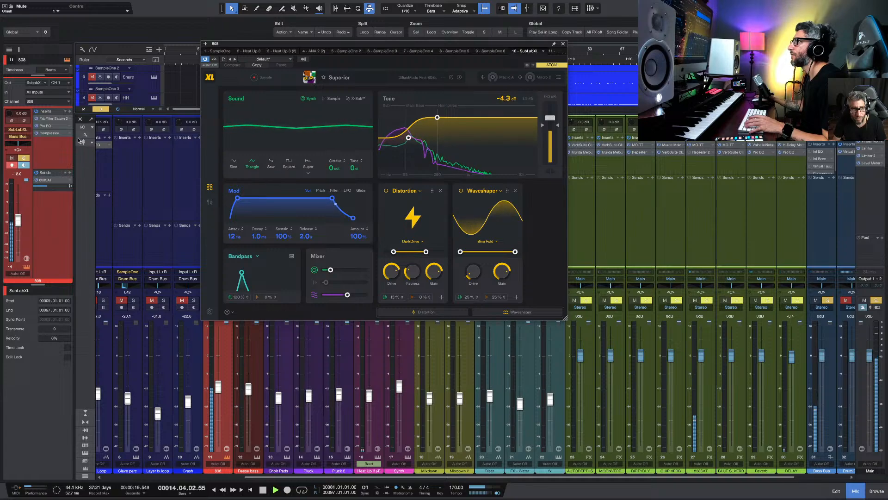
pyautogui.click(42, 126)
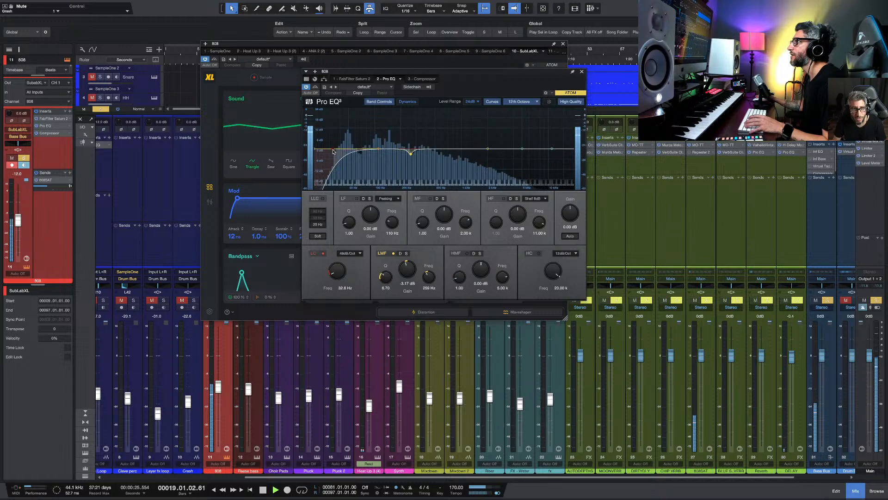
pyautogui.moveTo(333, 152); pyautogui.dragTo(330, 151)
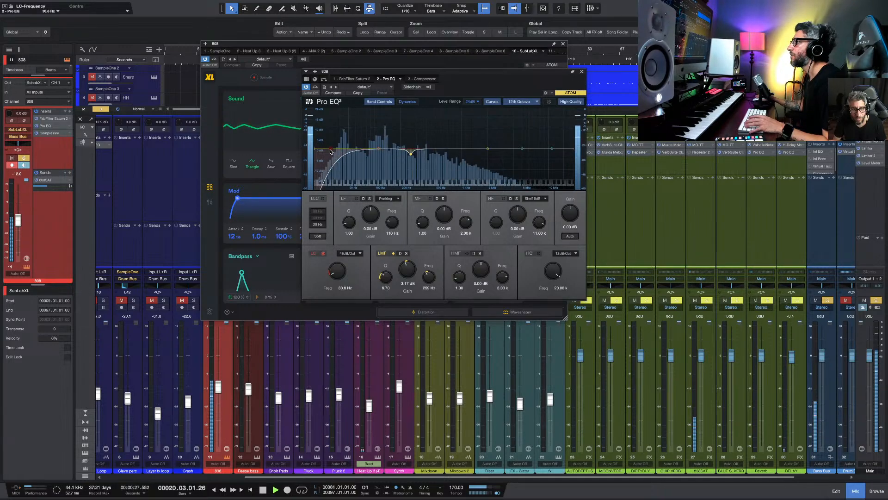
pyautogui.click(582, 72)
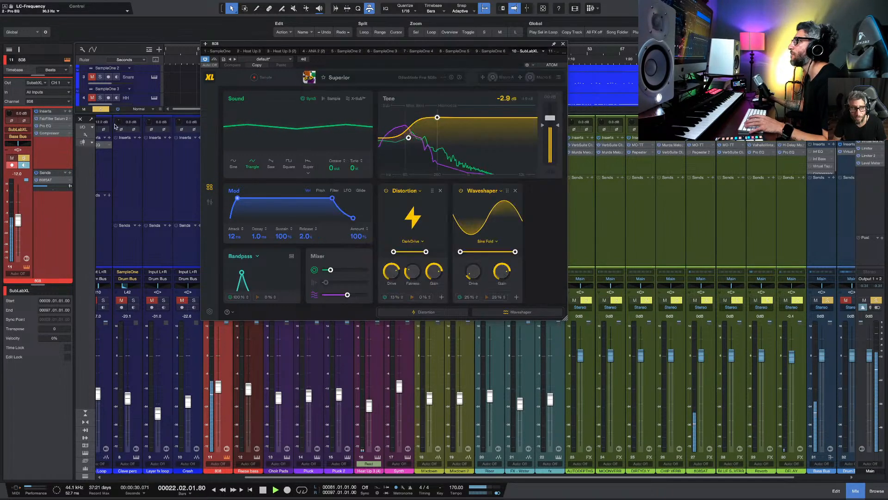
# Step: In the 808's FabFilter Saturn 2, lower the band 1 crossover to about 89 Hz and nudge up the band 2 drive
pyautogui.click(52, 119)
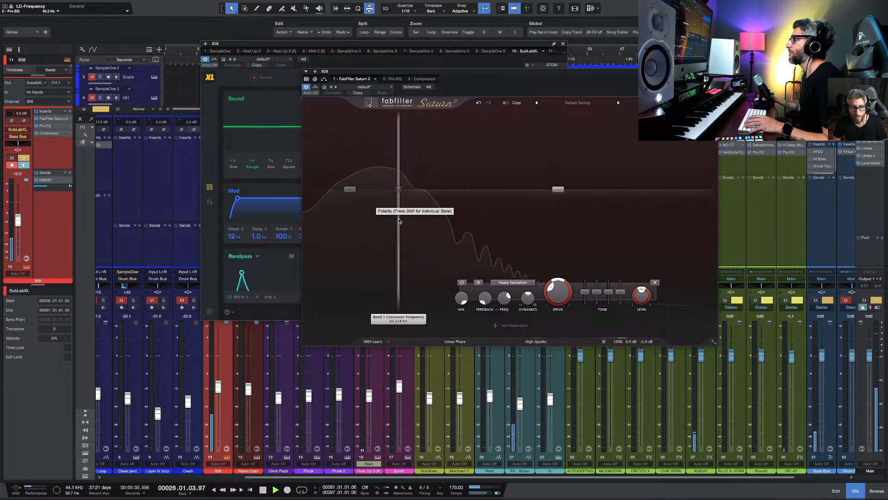
pyautogui.moveTo(399, 222)
pyautogui.mouseDown()
pyautogui.moveTo(386, 222)
pyautogui.moveTo(394, 221)
pyautogui.mouseUp()
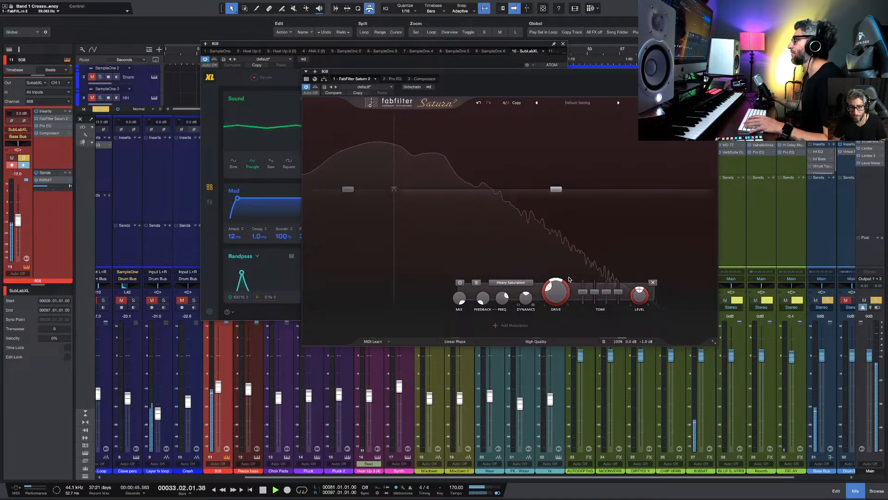
pyautogui.moveTo(557, 290); pyautogui.dragTo(557, 288)
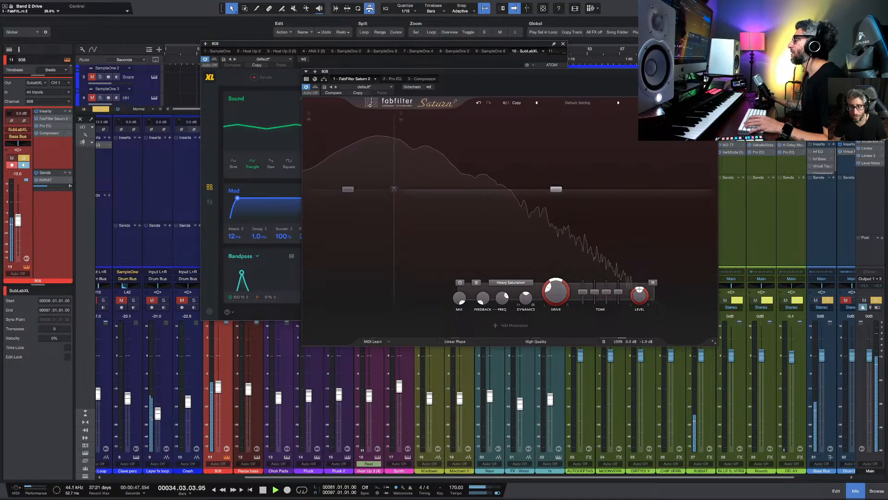
pyautogui.click(713, 71)
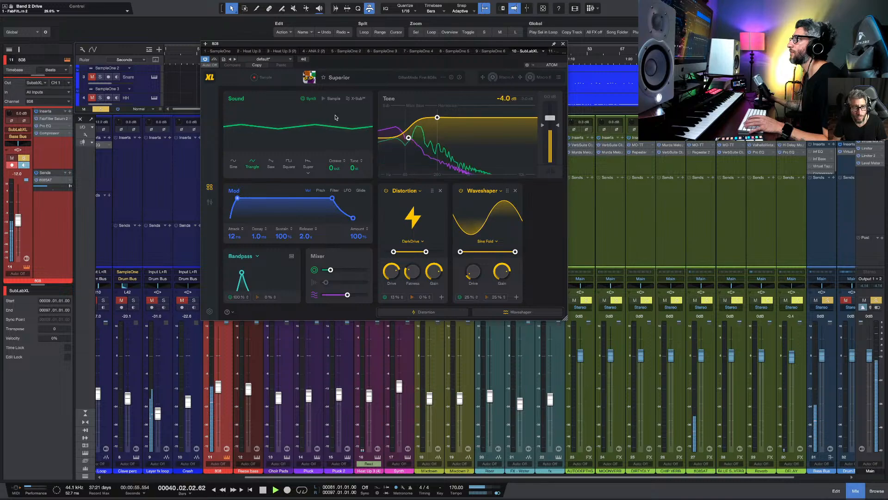
# Step: Close the 808's instrument window, audition the 808 again from bar 9, and hide the mixer
pyautogui.click(563, 43)
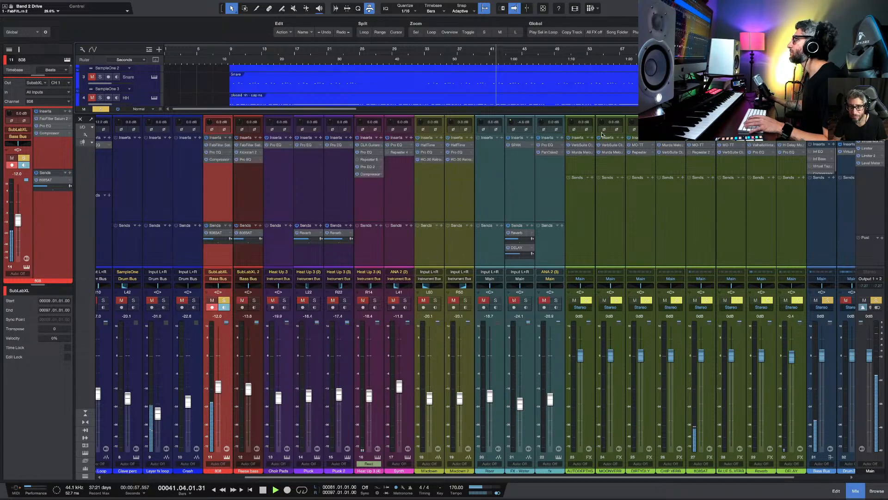
pyautogui.press('space')
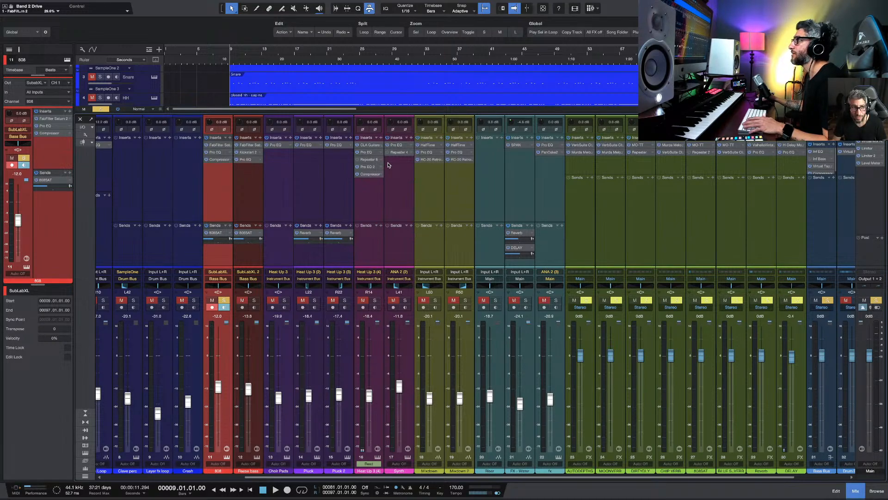
pyautogui.press('space')
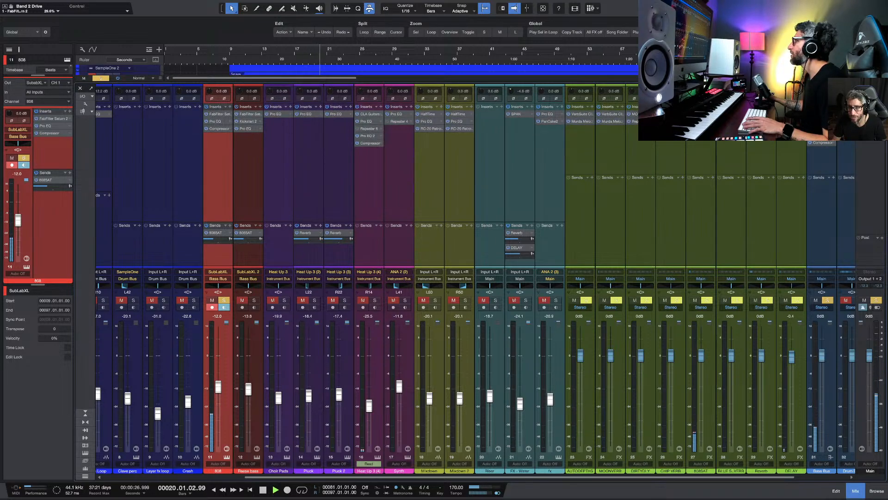
pyautogui.click(80, 88)
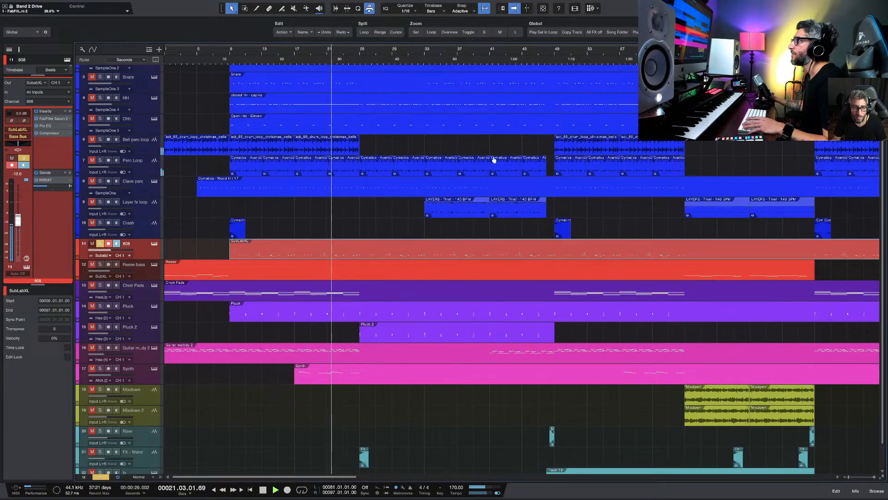
pyautogui.press('space')
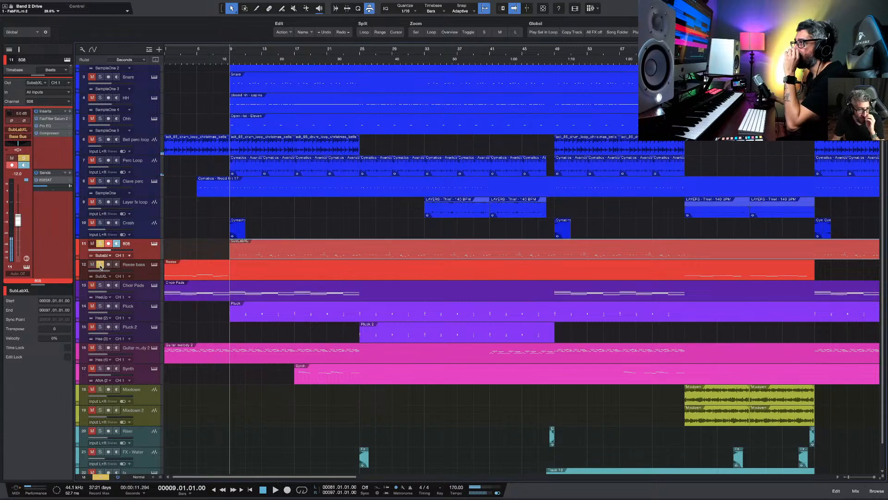
# Step: Solo the Reese bass track and audition it from bar 1 with its SubLabXL instrument open
pyautogui.press('Home')
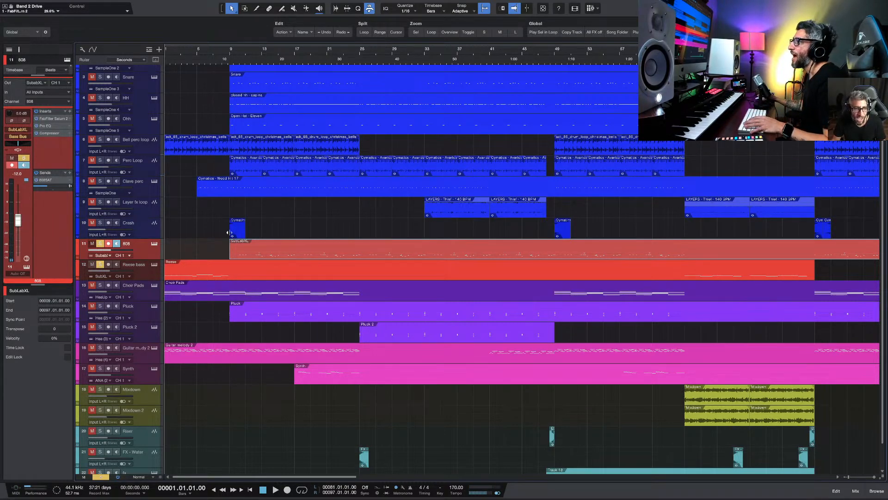
pyautogui.click(154, 265)
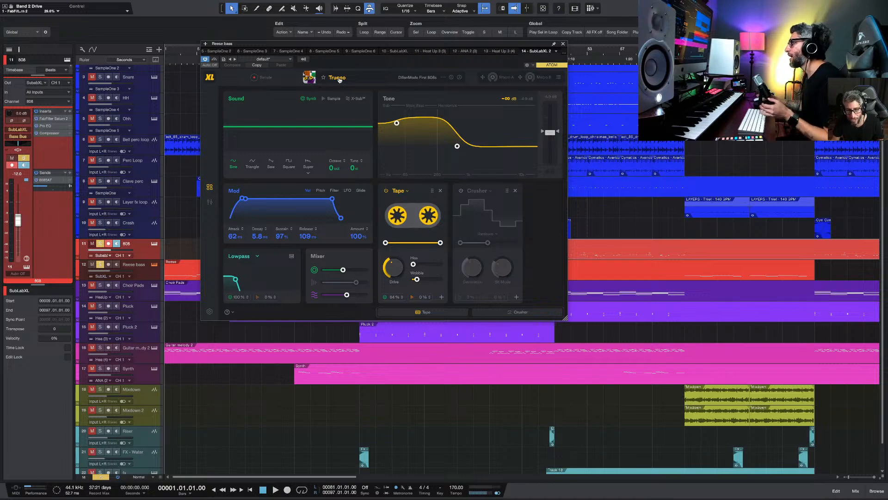
pyautogui.press('space')
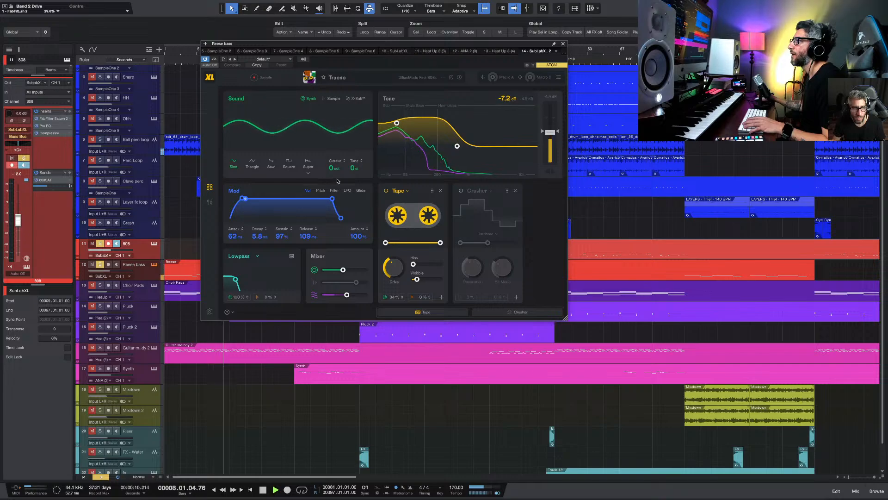
pyautogui.press('space')
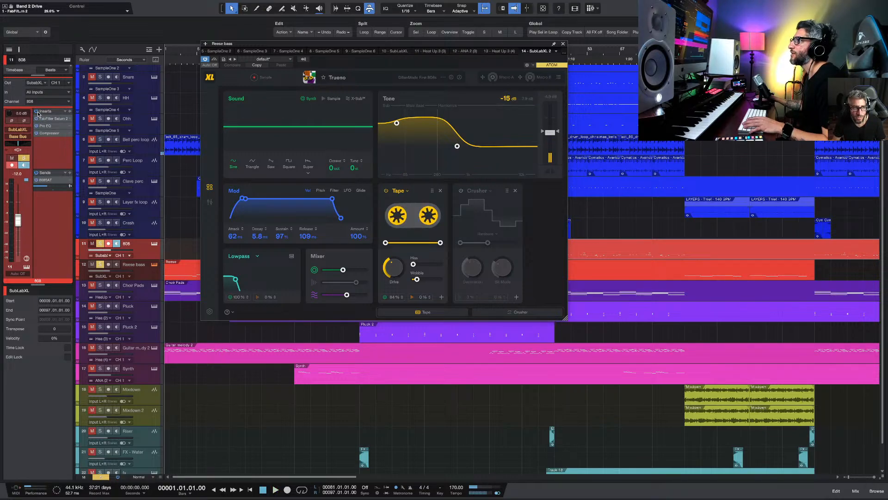
# Step: Show the Reese bass channel's inserts, audition the track again from bar 1, and close its instrument window
pyautogui.click(138, 273)
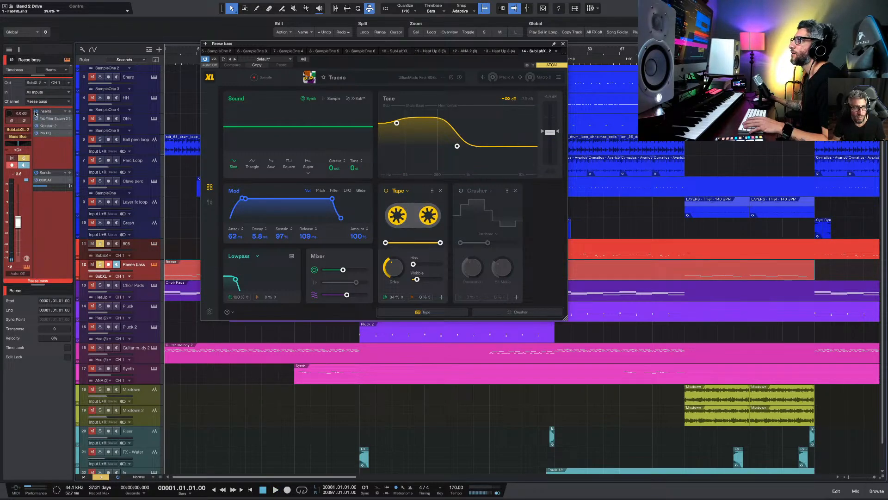
pyautogui.press('space')
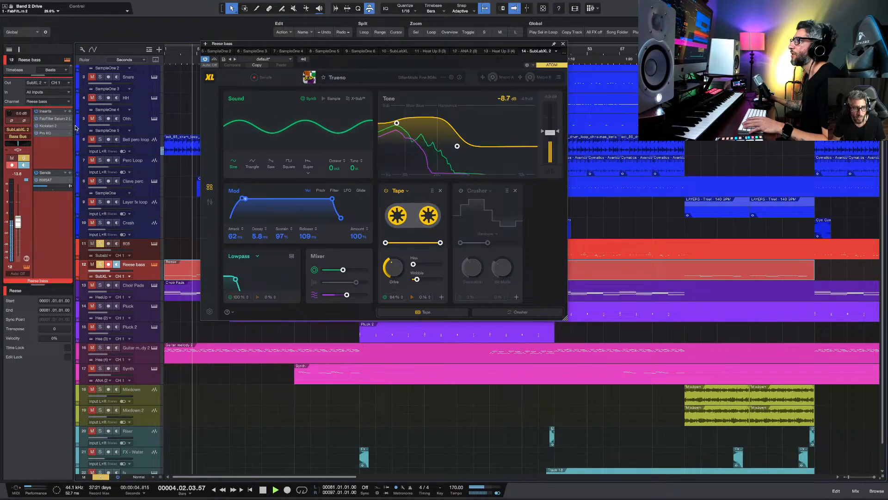
pyautogui.press('space')
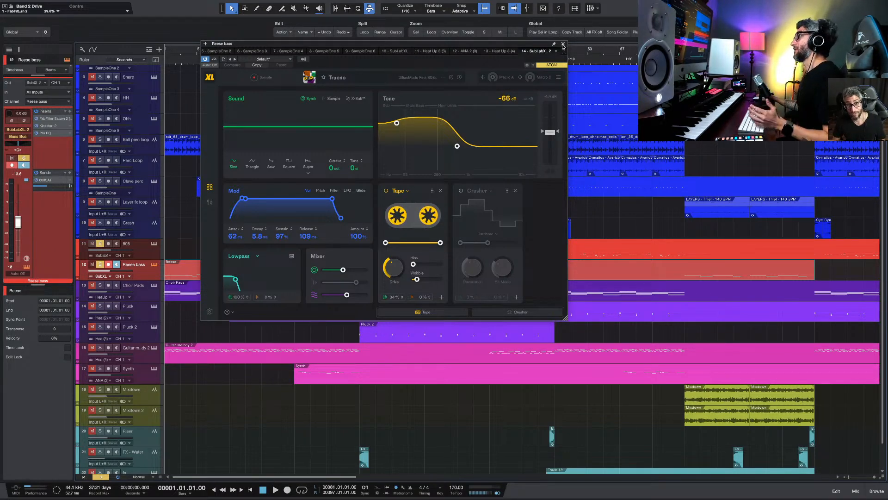
pyautogui.click(563, 44)
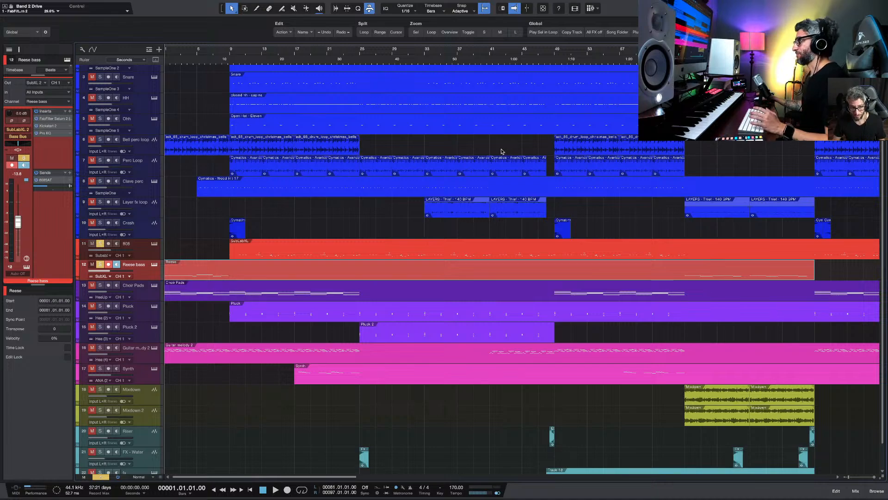
pyautogui.press('w')
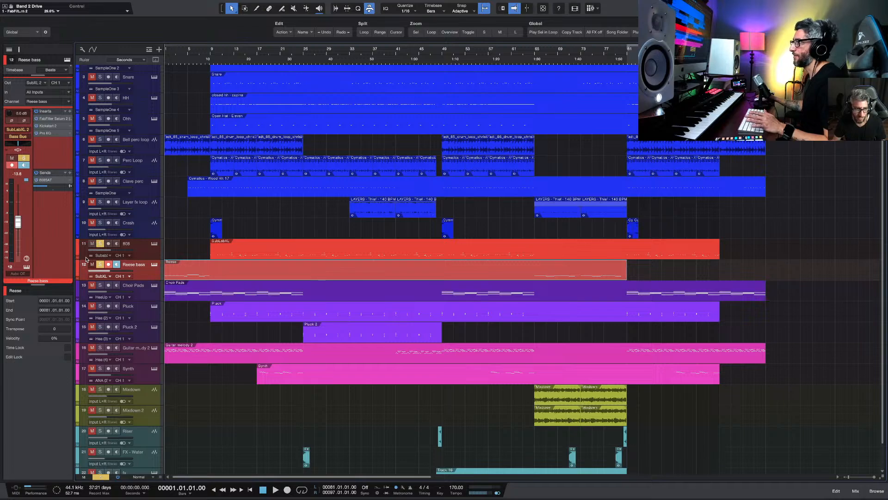
# Step: Unsolo the Reese bass and 808 tracks and solo the Choir Pads track instead
pyautogui.click(100, 264)
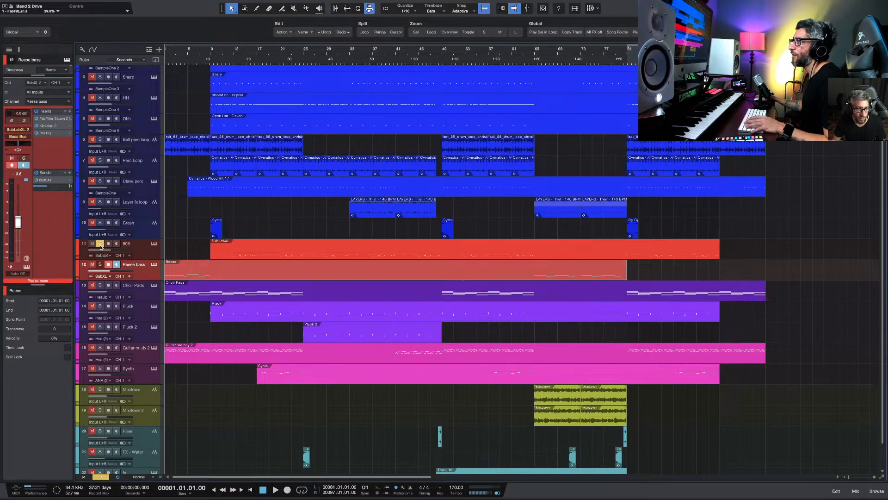
pyautogui.click(100, 243)
pyautogui.click(100, 285)
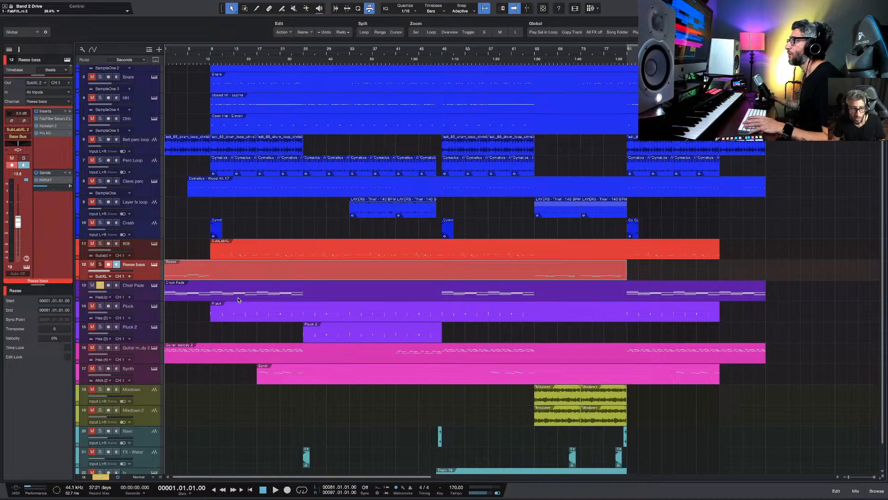
# Step: Examine the Choir Pads' Heat Up 3 instrument, start playback from bar 1, and close the instrument window
pyautogui.click(152, 286)
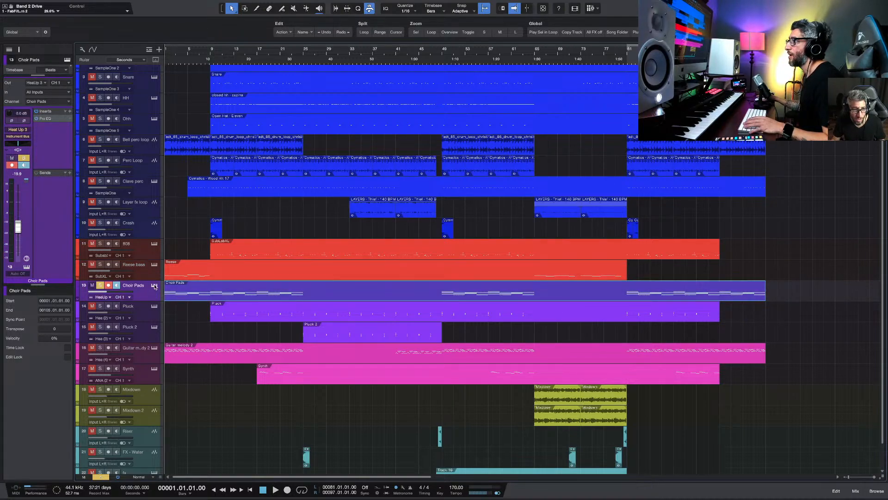
pyautogui.click(154, 287)
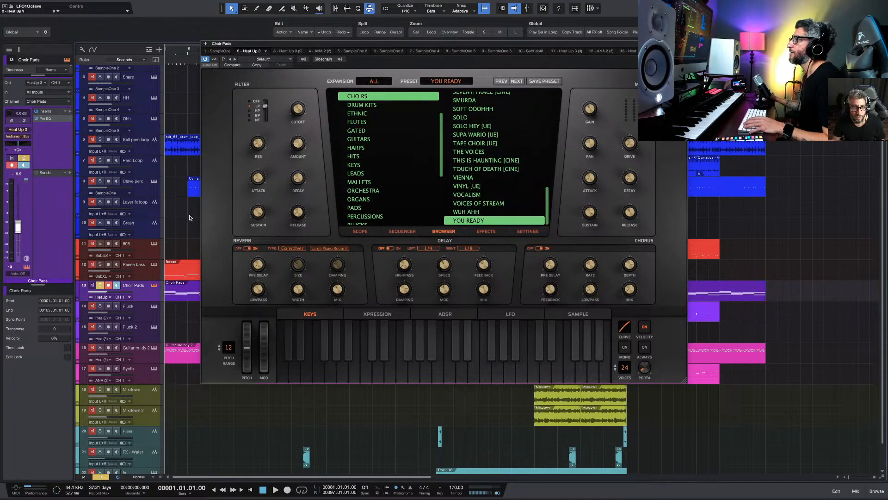
pyautogui.press('space')
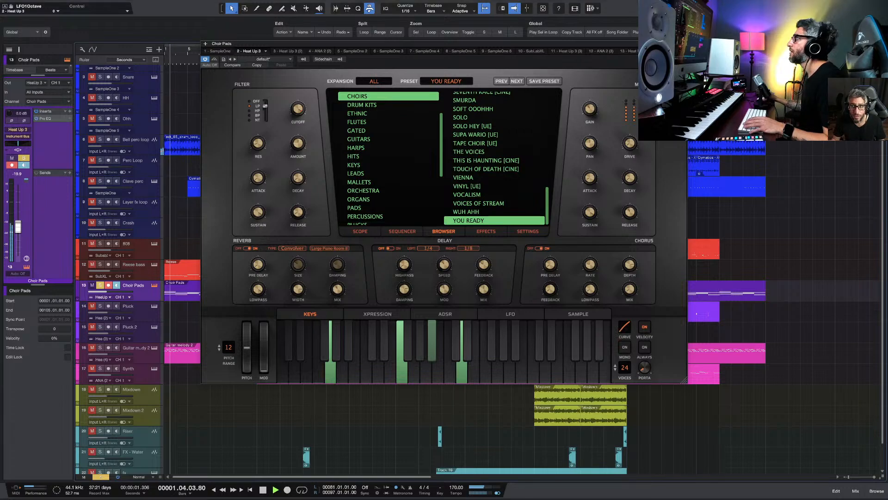
pyautogui.press('Escape')
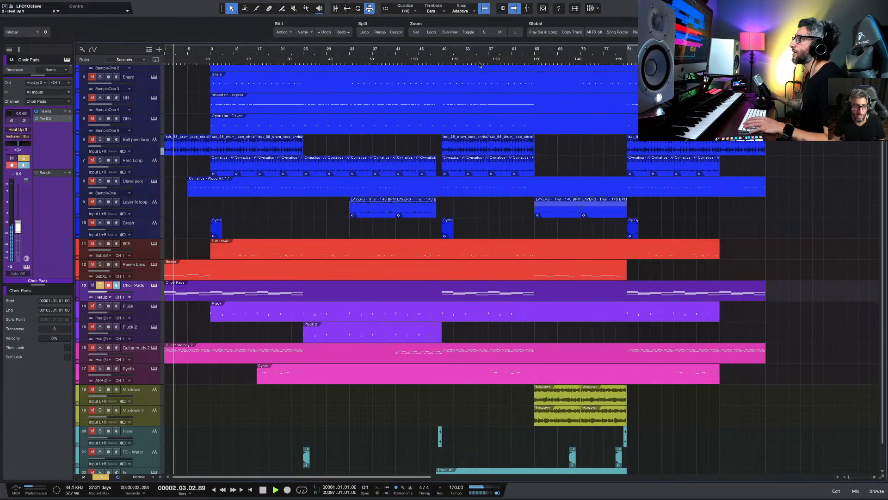
# Step: View the Choir Pads part's chords in the note editor while auditioning them from bar 1, and close the editor
pyautogui.doubleClick(273, 292)
pyautogui.press('w')
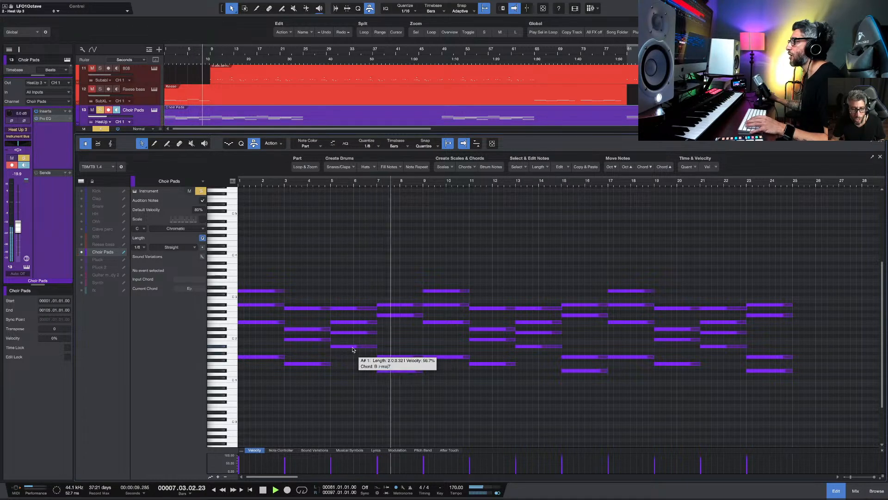
pyautogui.press('space')
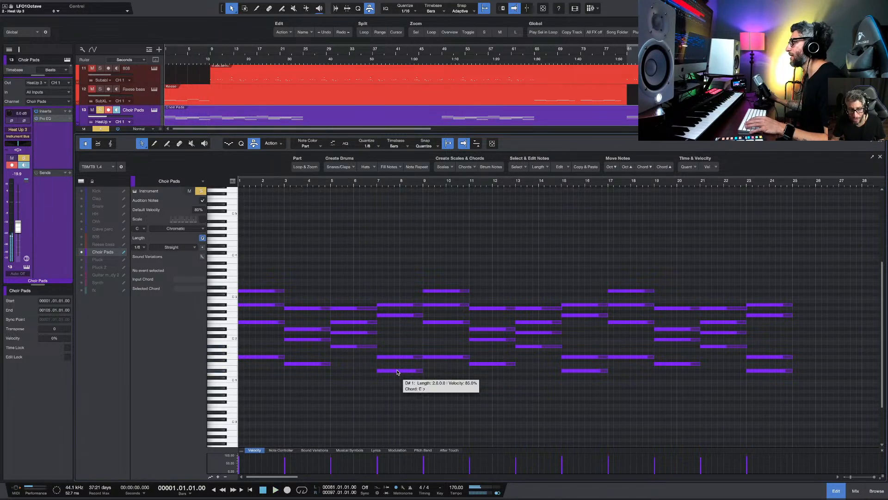
pyautogui.press('space')
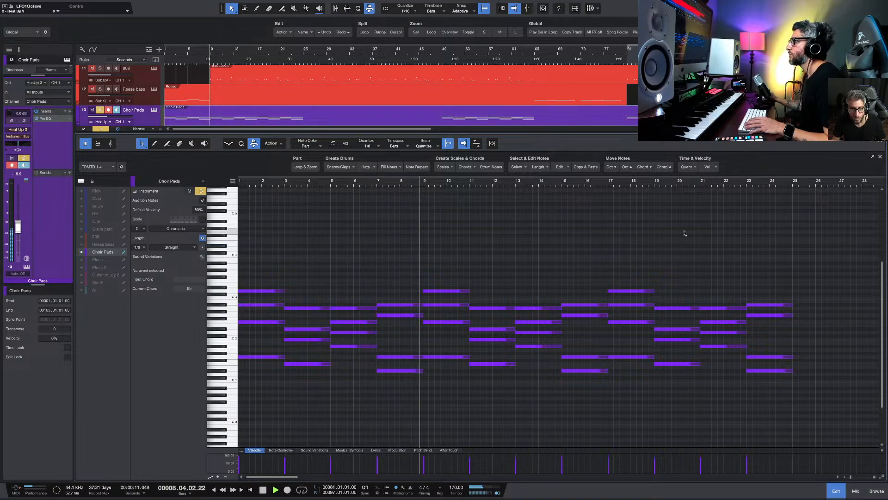
pyautogui.press('space')
pyautogui.click(880, 156)
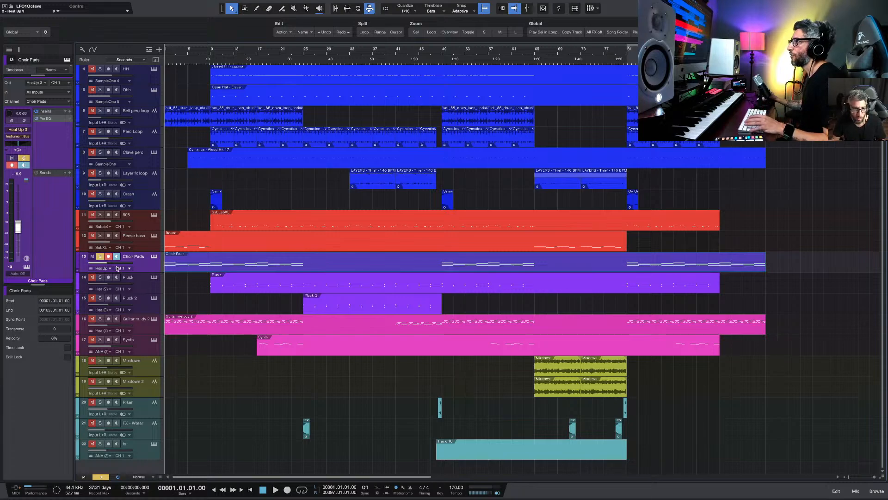
# Step: Select and solo the Pluck track in place of Choir Pads, and play it from bar 9
pyautogui.press('Down')
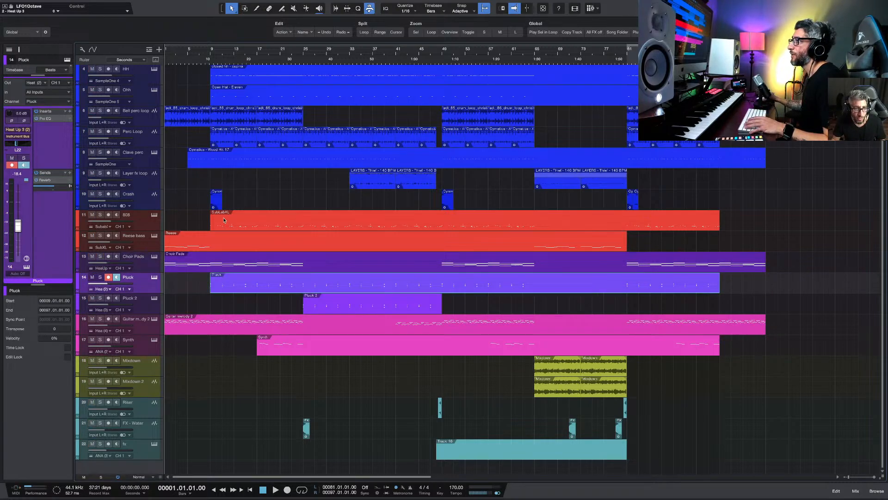
pyautogui.click(215, 57)
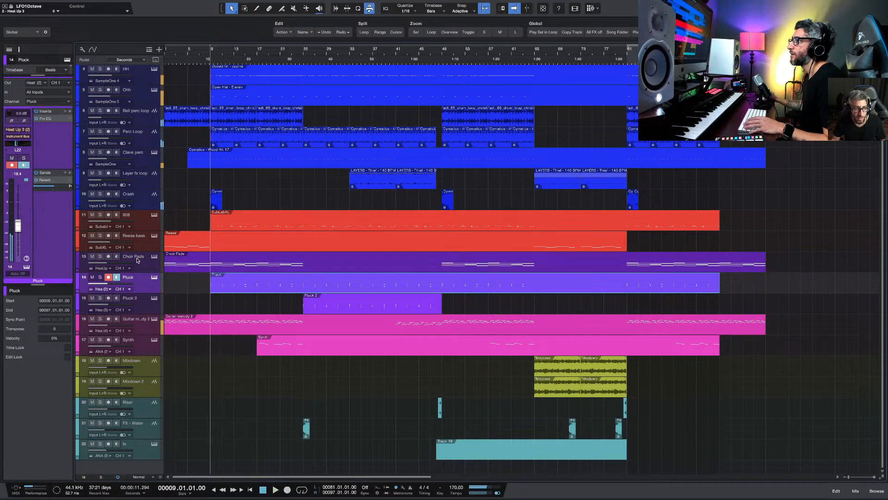
pyautogui.click(99, 277)
pyautogui.press('space')
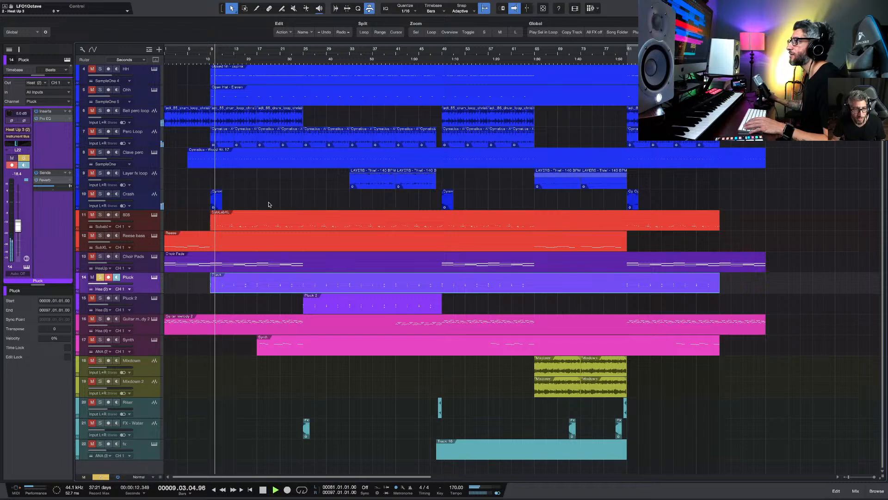
# Step: Examine the Pluck's Heat Up 3 instrument, close it, and audition Pluck together with Choir Pads from bar 9
pyautogui.click(155, 277)
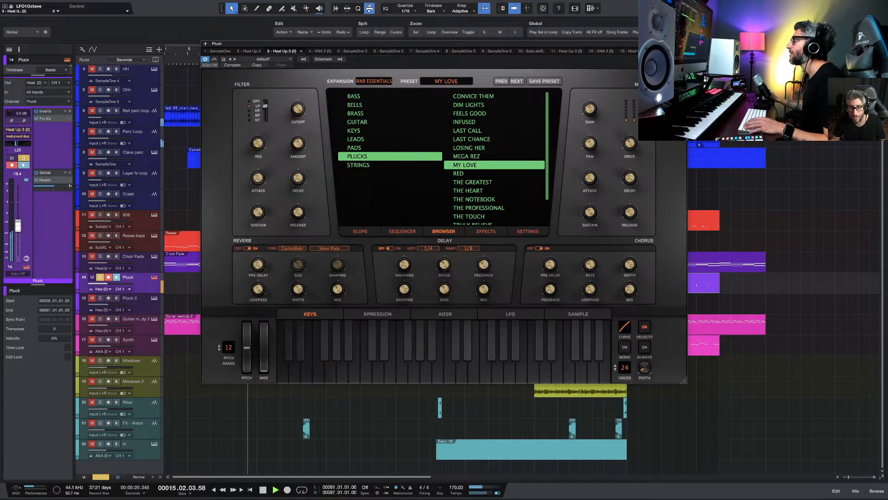
pyautogui.press('Escape')
pyautogui.press('space')
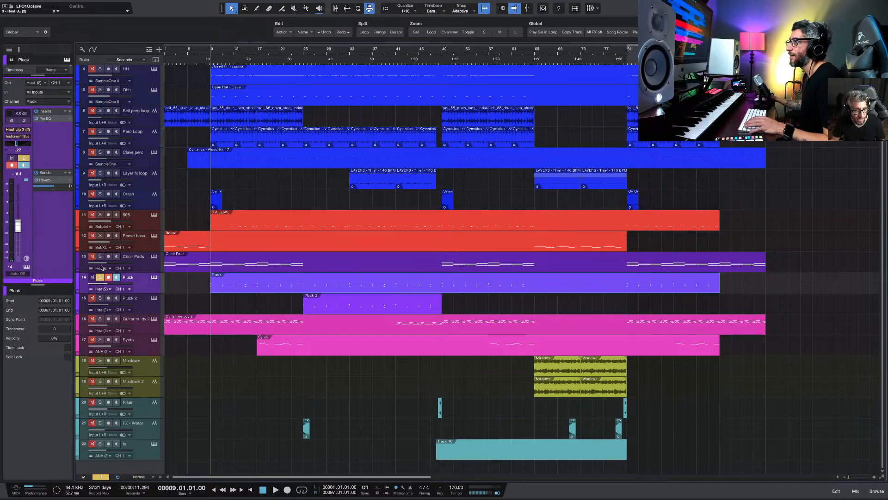
pyautogui.press('space')
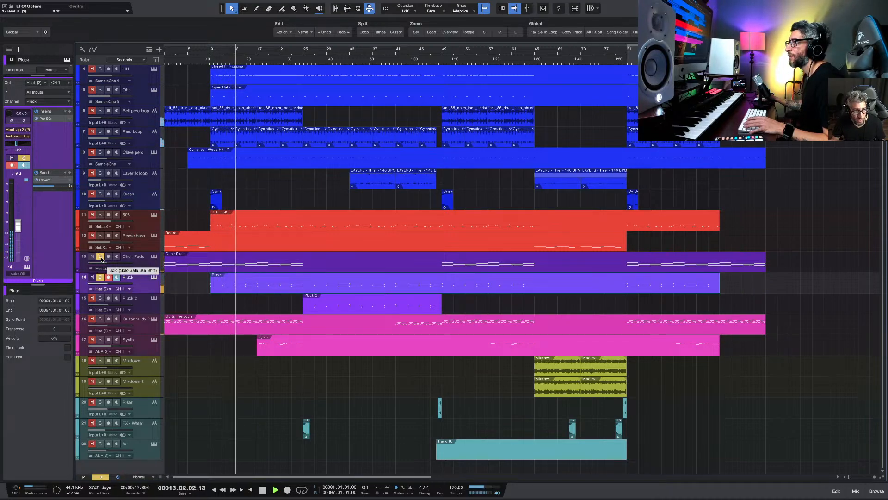
pyautogui.press('space')
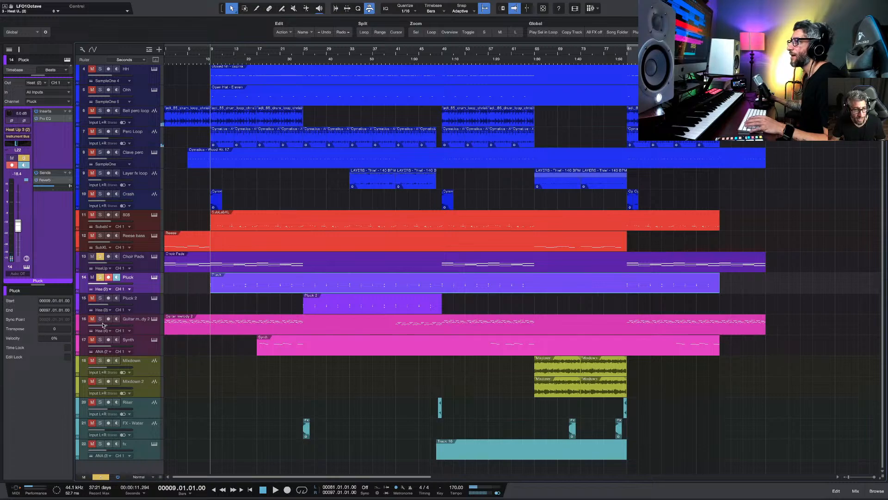
# Step: Solo only Guitar melody 2 and audition it from bar 1 with its part open in the note editor
pyautogui.click(100, 277)
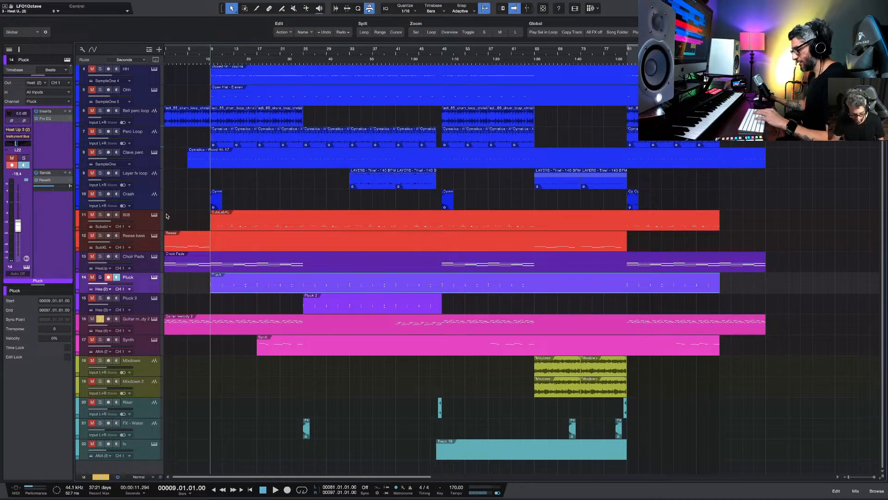
pyautogui.doubleClick(208, 324)
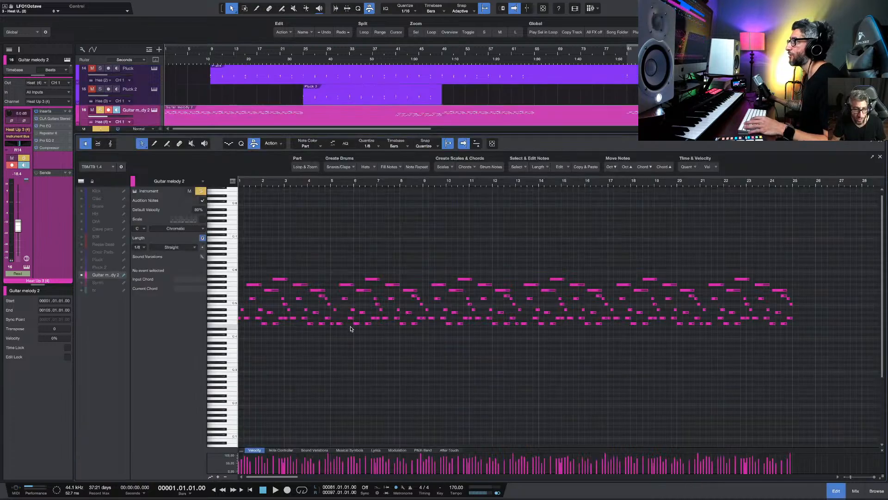
pyautogui.scroll(1, 392, 333)
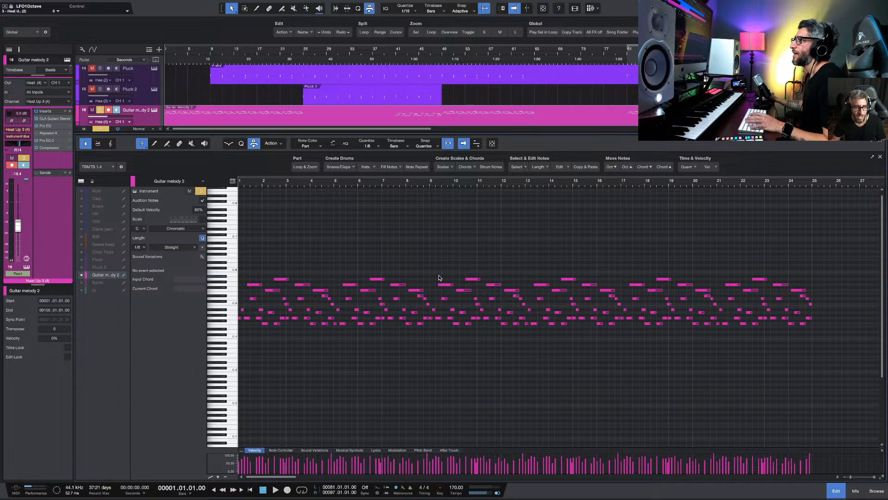
pyautogui.press('space')
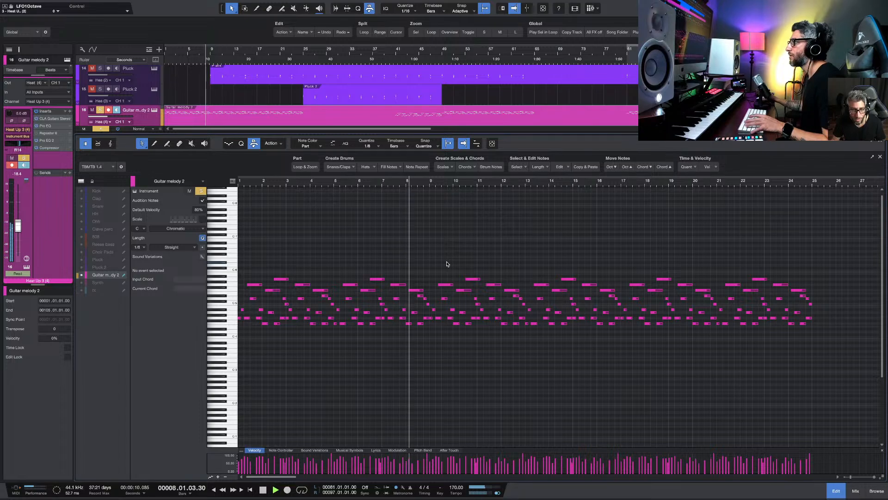
pyautogui.press('space')
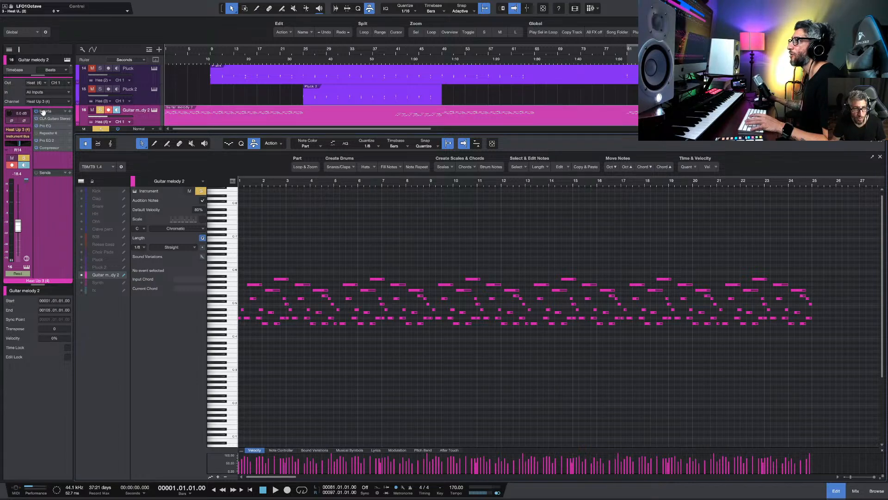
# Step: Examine Guitar melody 2's Heat Up 3 instrument, close its window, and replay the melody from bar 1 for comparison
pyautogui.click(25, 267)
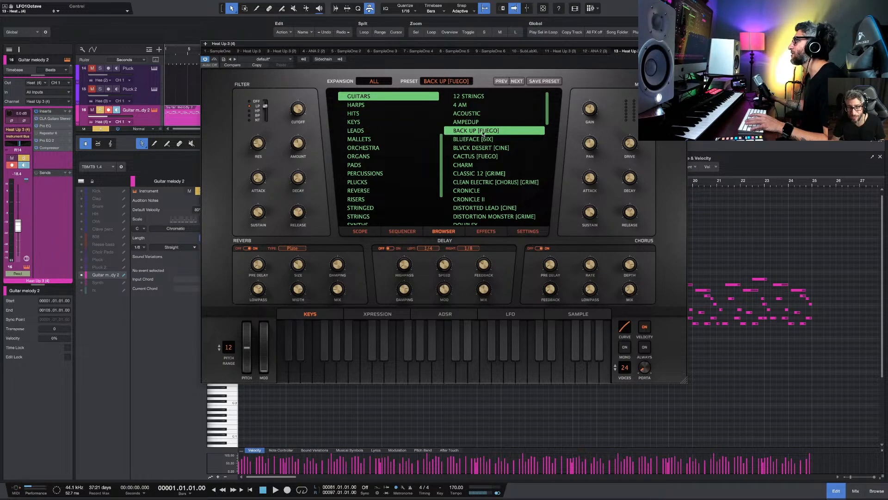
pyautogui.click(683, 44)
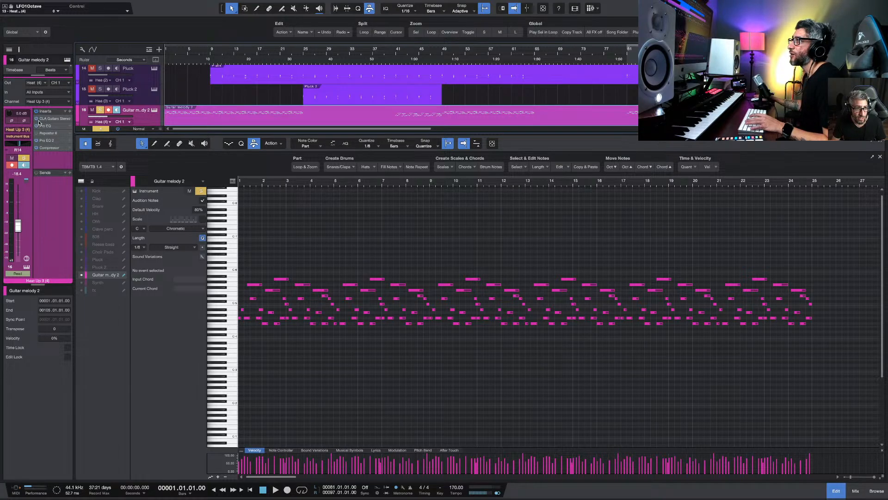
pyautogui.press('space')
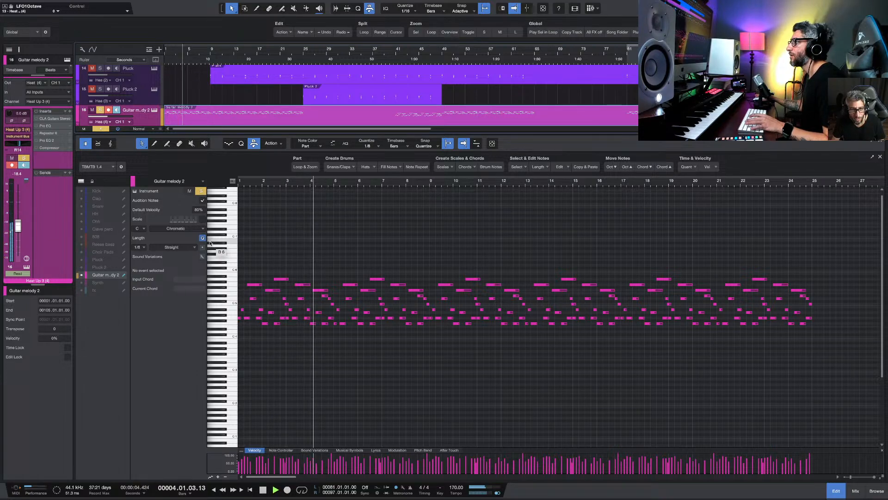
pyautogui.press('space')
pyautogui.click(203, 200)
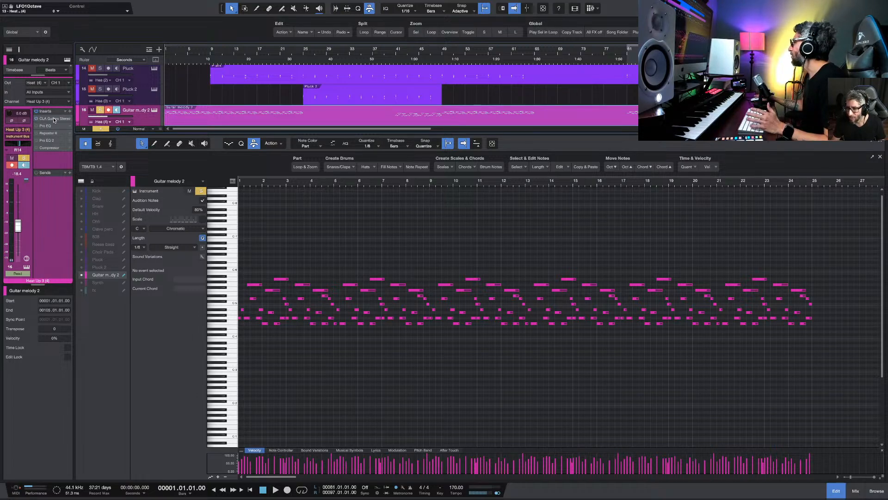
pyautogui.press('space')
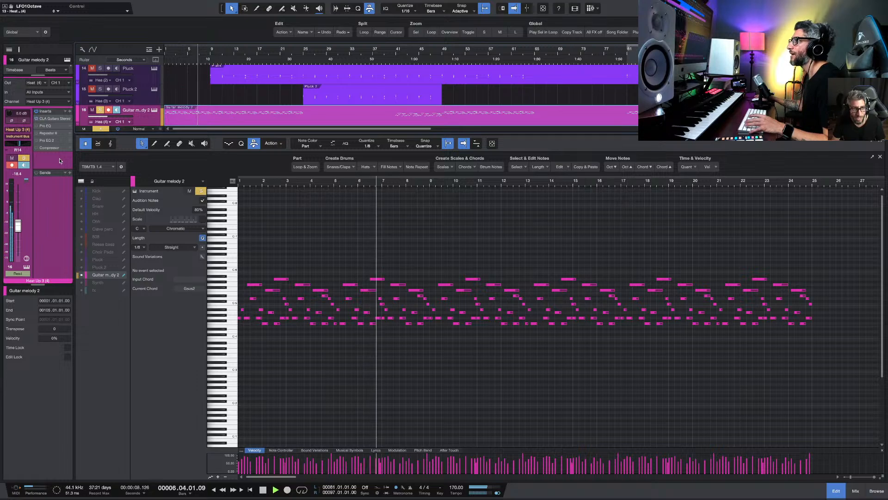
pyautogui.press('space')
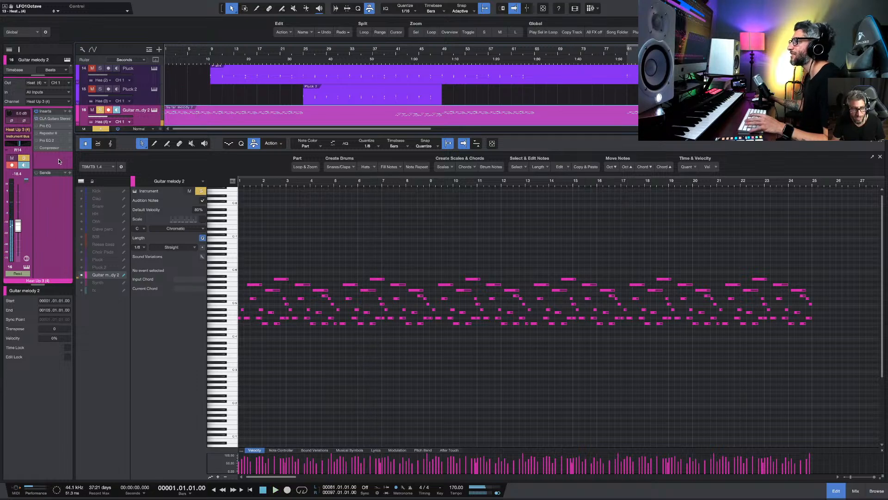
# Step: Show the first Pro EQ insert on Guitar melody 2 and audition the track from bar 1 while watching its curve
pyautogui.doubleClick(47, 129)
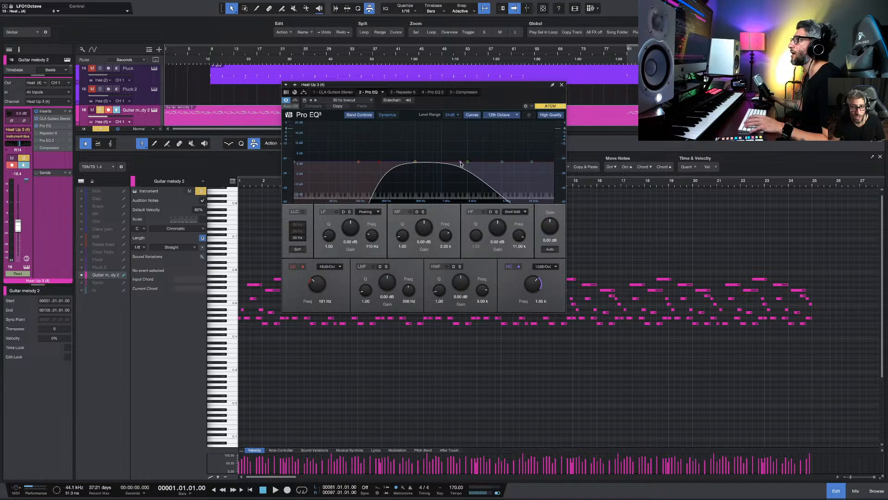
pyautogui.press('space')
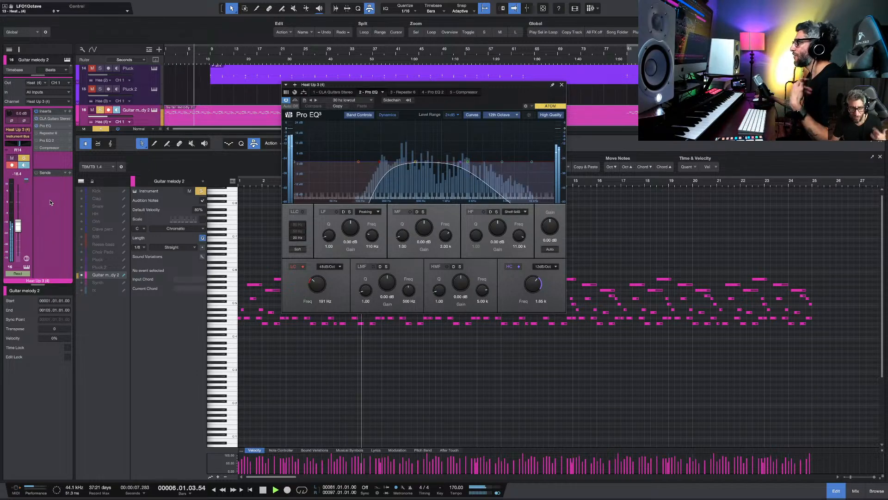
pyautogui.press('space')
# Step: Show Guitar melody 2's CLA Guitars Stereo insert, enlarge its interface to 125%, examine its settings, and close the window
pyautogui.click(58, 119)
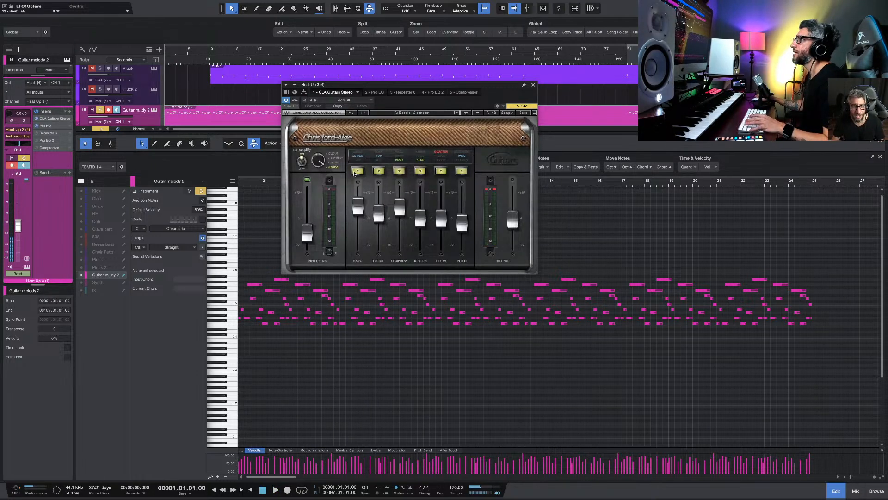
pyautogui.moveTo(453, 88); pyautogui.dragTo(550, 97)
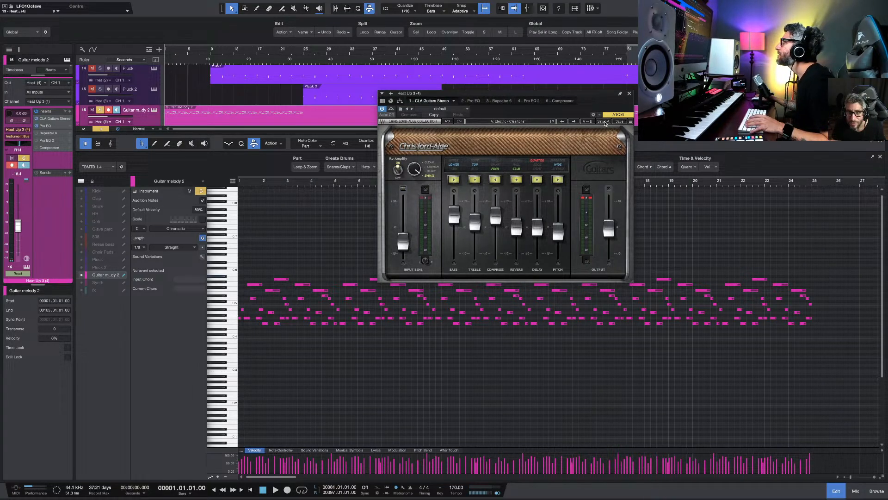
pyautogui.click(630, 122)
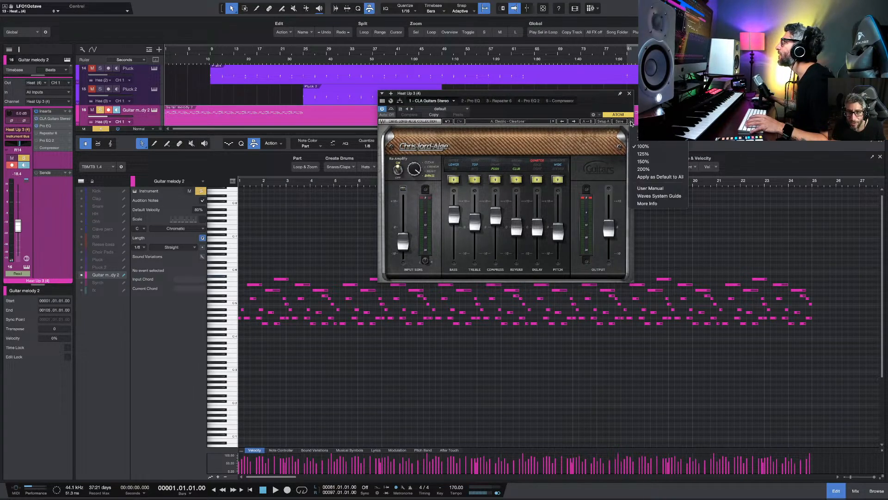
pyautogui.click(644, 153)
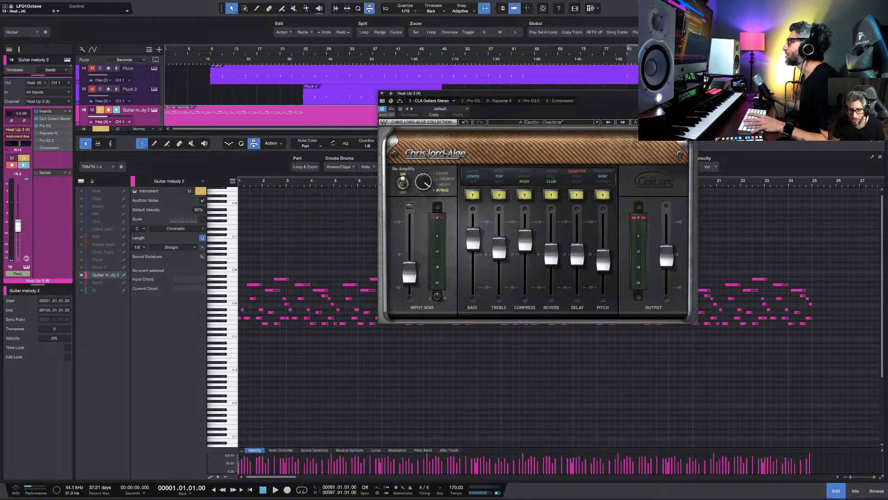
pyautogui.click(691, 93)
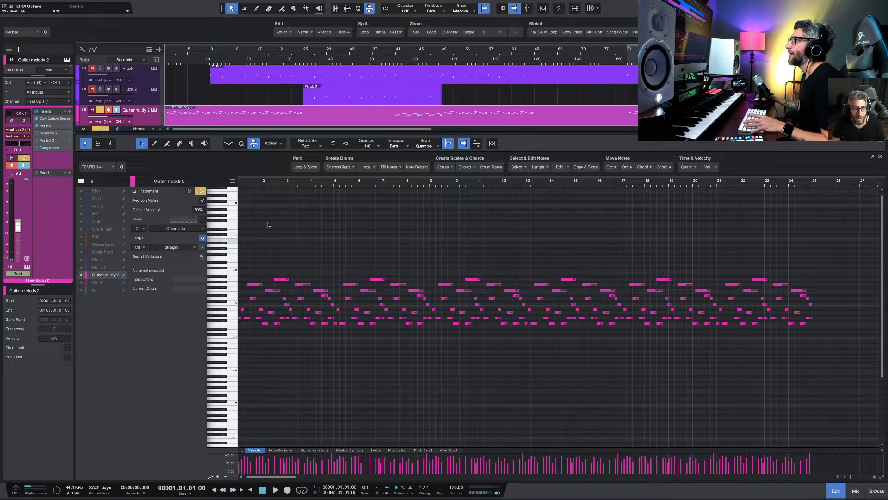
# Step: Audition Guitar melody 2 from bar 1 and remove the Repeater insert from its channel
pyautogui.press('space')
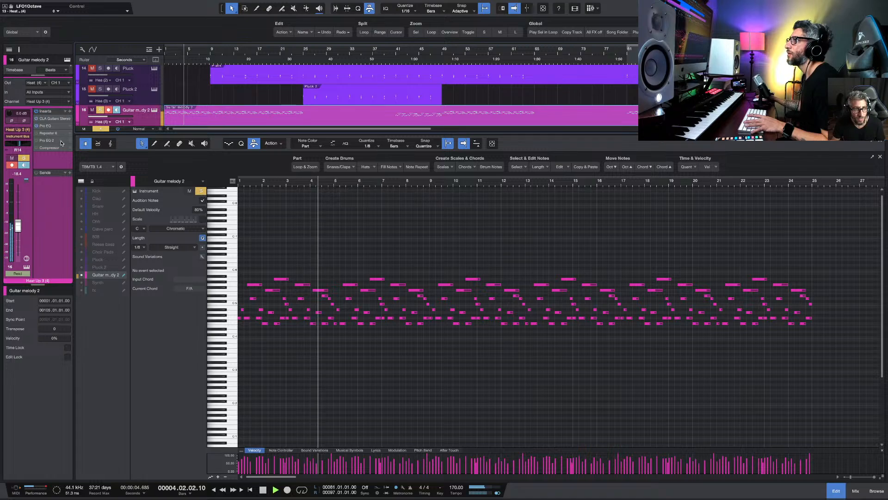
pyautogui.press('space')
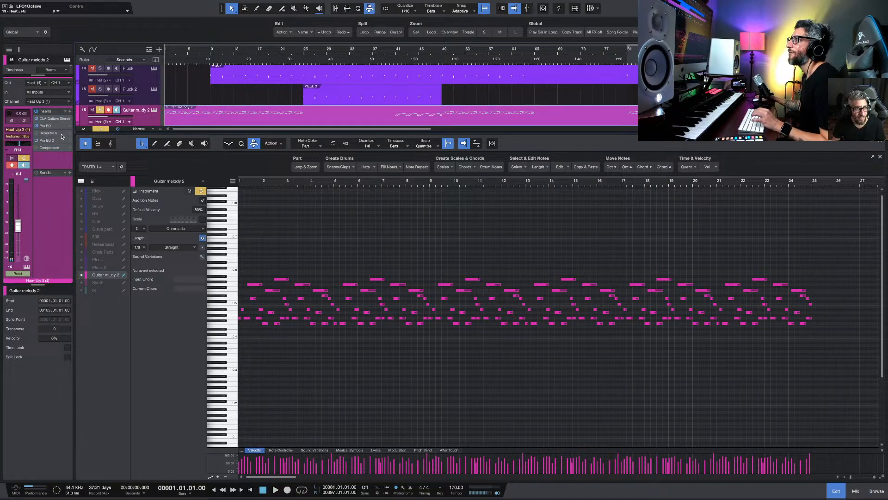
pyautogui.click(70, 135)
pyautogui.click(96, 210)
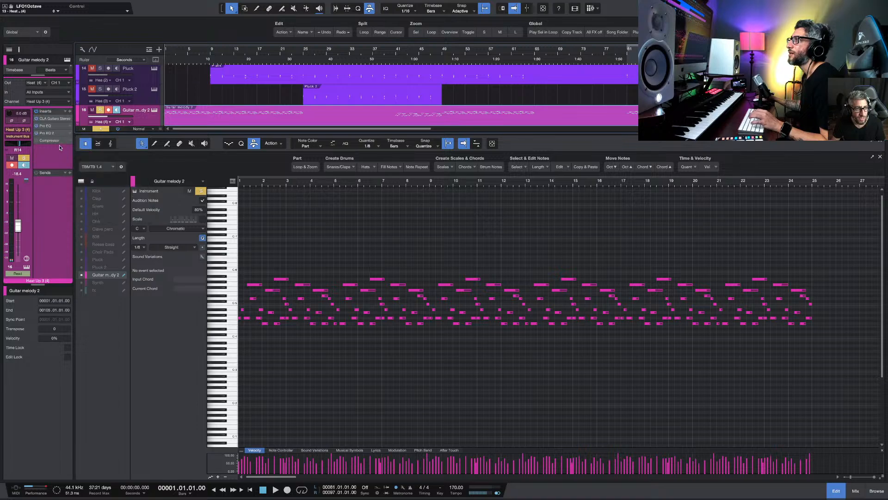
# Step: Raise the high-cut frequency of Guitar melody 2's second Pro EQ to about 4.8 kHz during playback, and close the plugin
pyautogui.doubleClick(49, 133)
pyautogui.press('space')
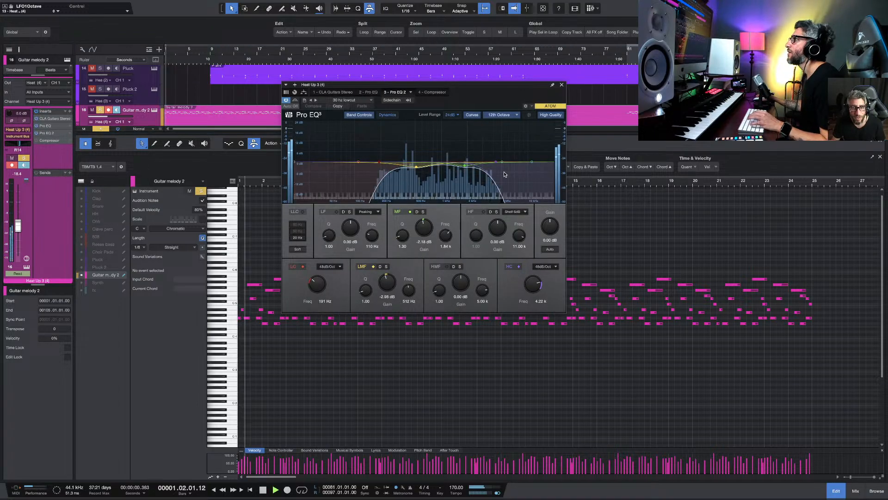
pyautogui.click(496, 164)
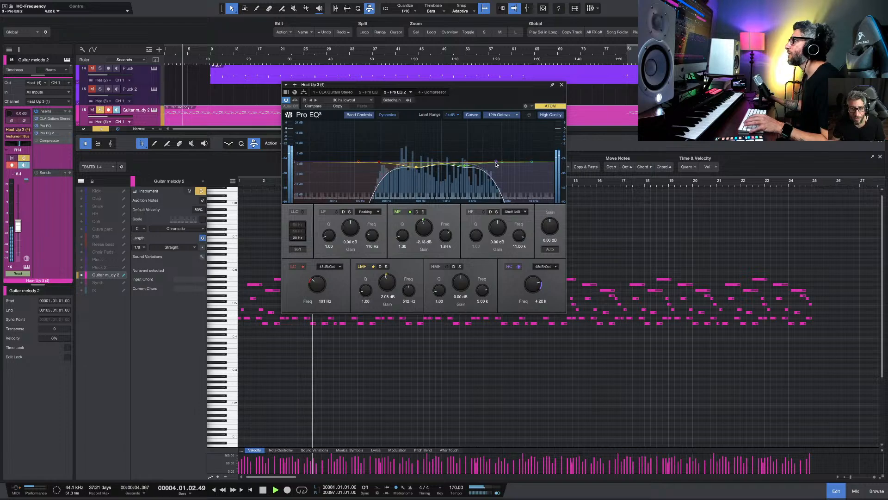
pyautogui.moveTo(496, 164); pyautogui.dragTo(500, 163)
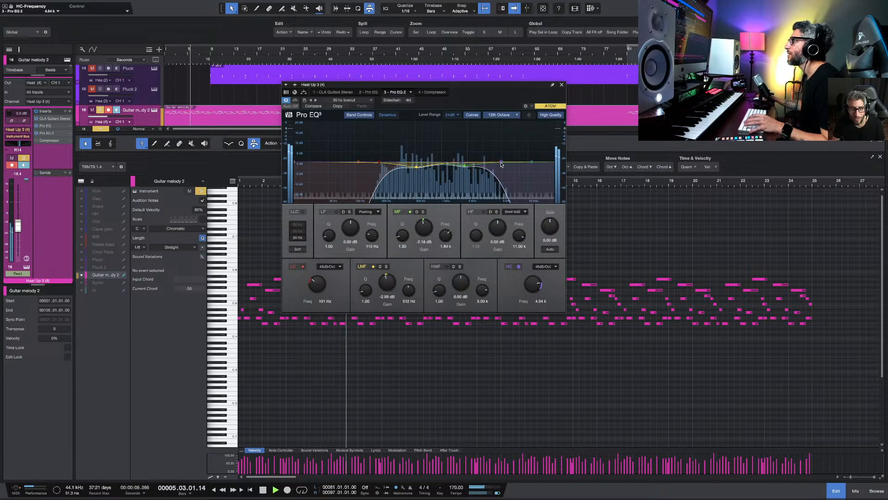
pyautogui.click(562, 86)
pyautogui.press('space')
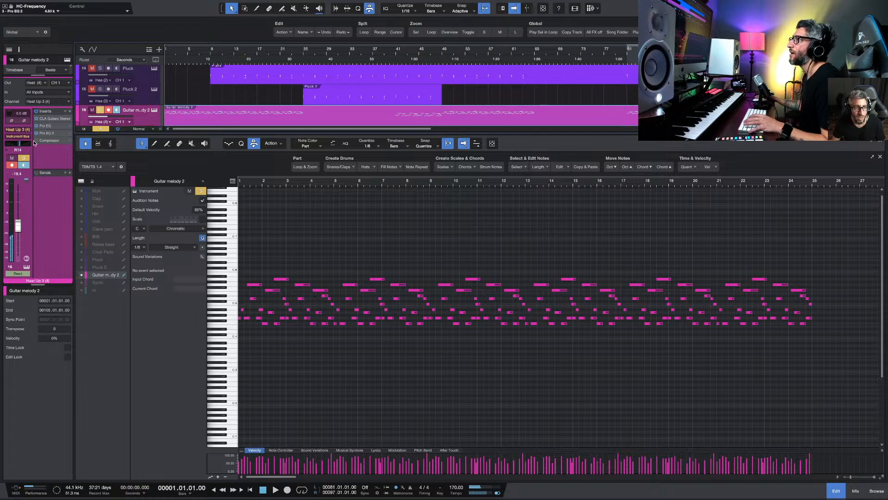
# Step: Examine Guitar melody 2's Compressor insert while auditioning the track from bar 1, and close its window
pyautogui.click(49, 141)
pyautogui.press('space')
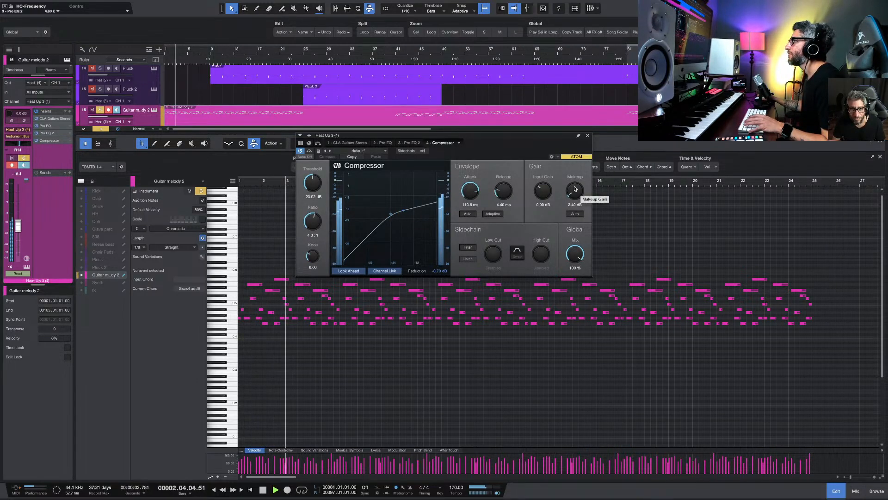
pyautogui.click(587, 135)
pyautogui.press('space')
# Step: Audition Guitar melody 2 together with the soloed Pluck tracks from bar 9, and close the note editor
pyautogui.scroll(1, 102, 96)
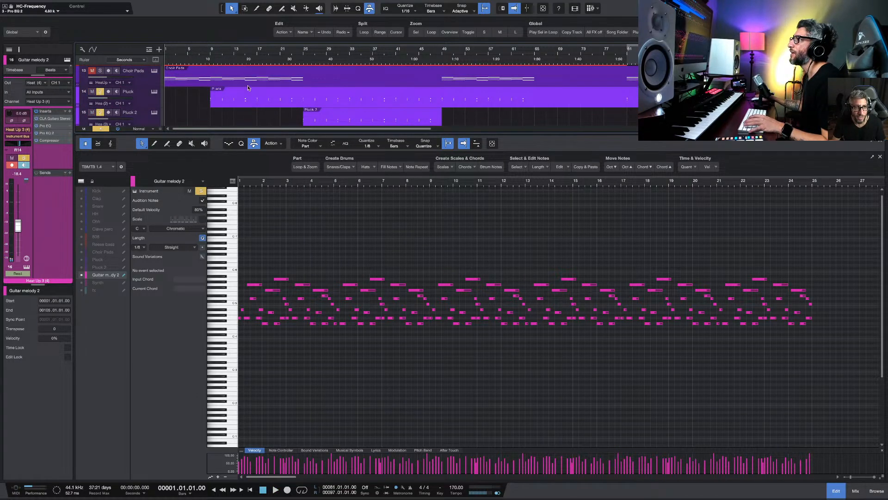
pyautogui.click(212, 53)
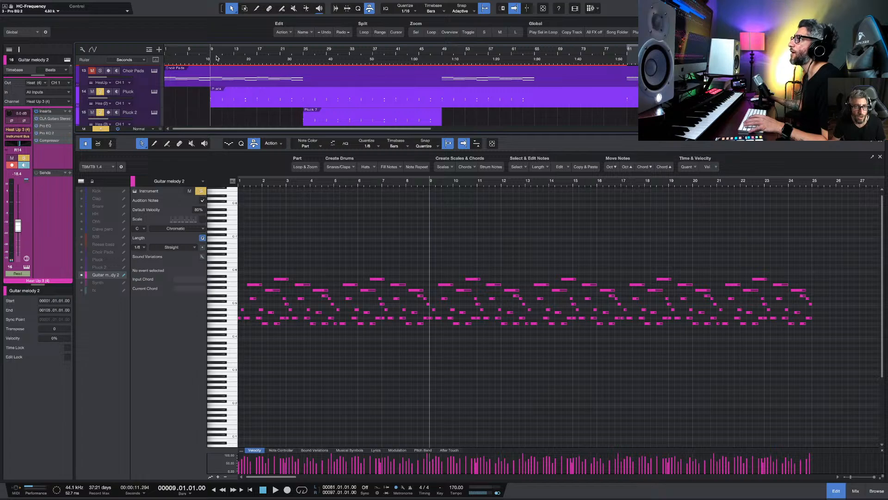
pyautogui.press('space')
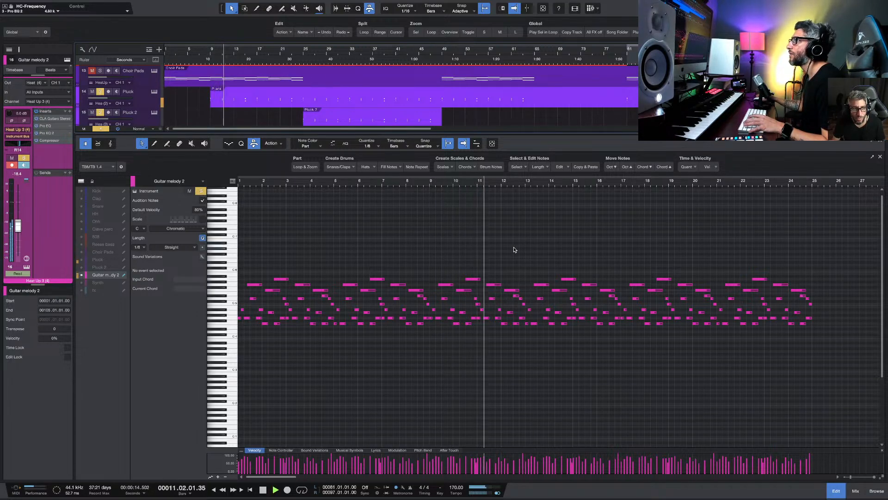
pyautogui.click(144, 103)
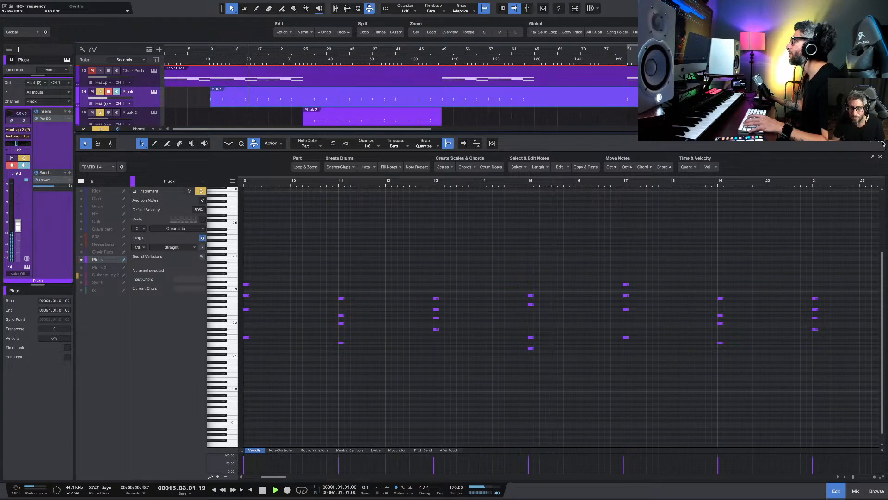
pyautogui.press('F2')
pyautogui.press('space')
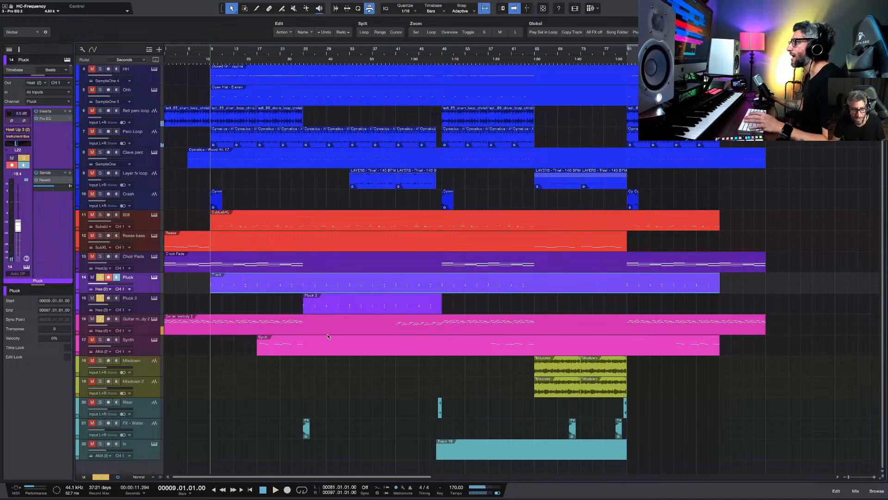
# Step: Solo only the Synth track and audition it from bar 17
pyautogui.click(257, 52)
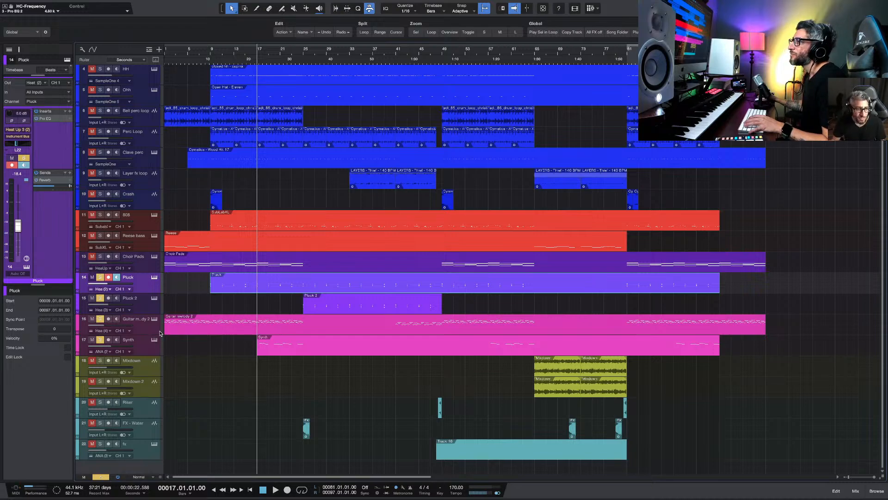
pyautogui.moveTo(100, 278); pyautogui.dragTo(102, 318)
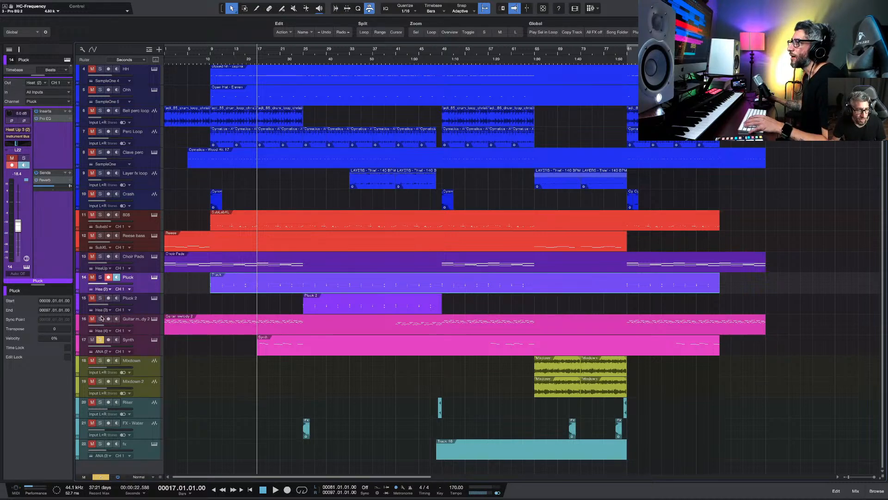
pyautogui.press('space')
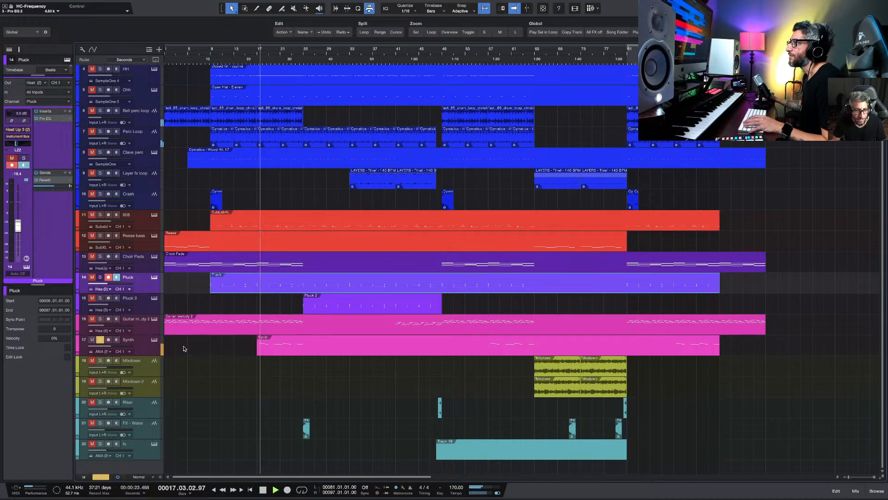
# Step: Examine the Synth track's ANA 2 instrument during playback, close its window, and stop playback
pyautogui.click(154, 341)
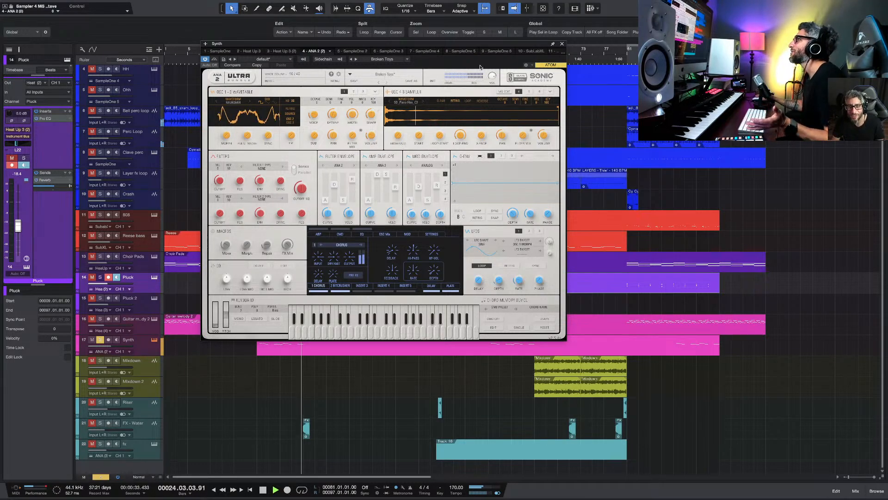
pyautogui.press('Escape')
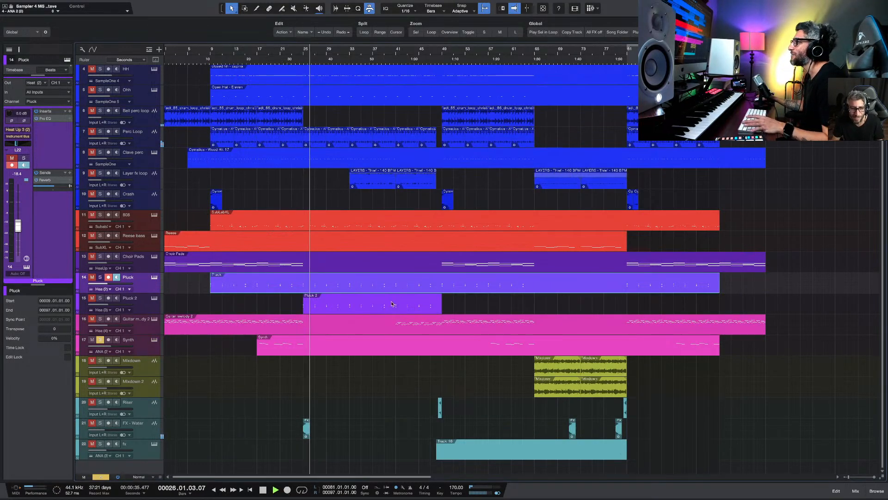
pyautogui.press('space')
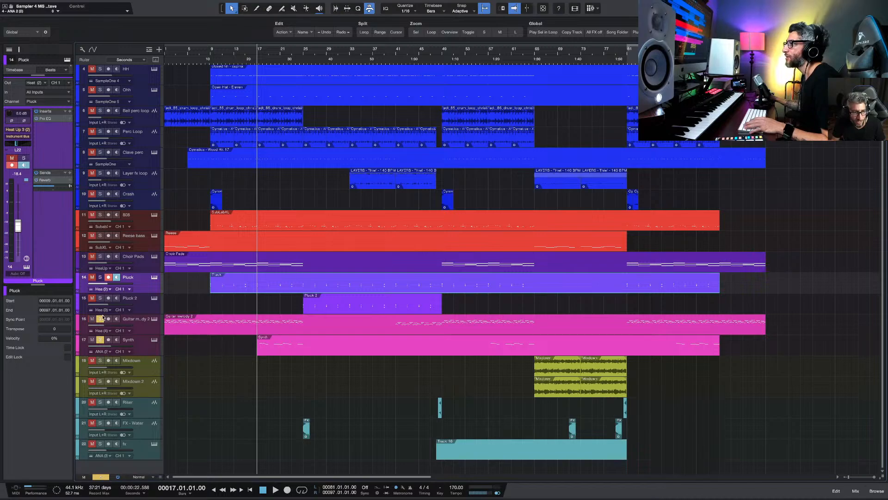
# Step: Solo Pluck, Pluck 2 and Guitar melody 2 along with Synth and audition the melodic layers from bar 17
pyautogui.click(100, 277)
pyautogui.press('space')
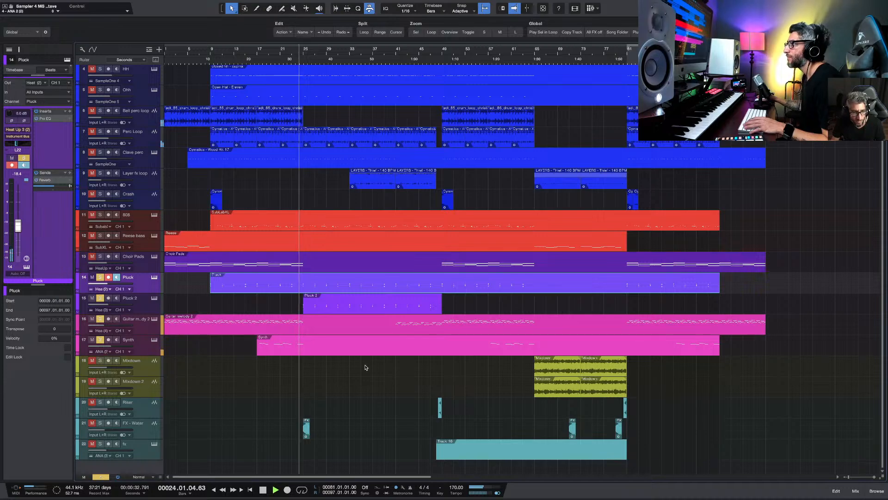
pyautogui.press('space')
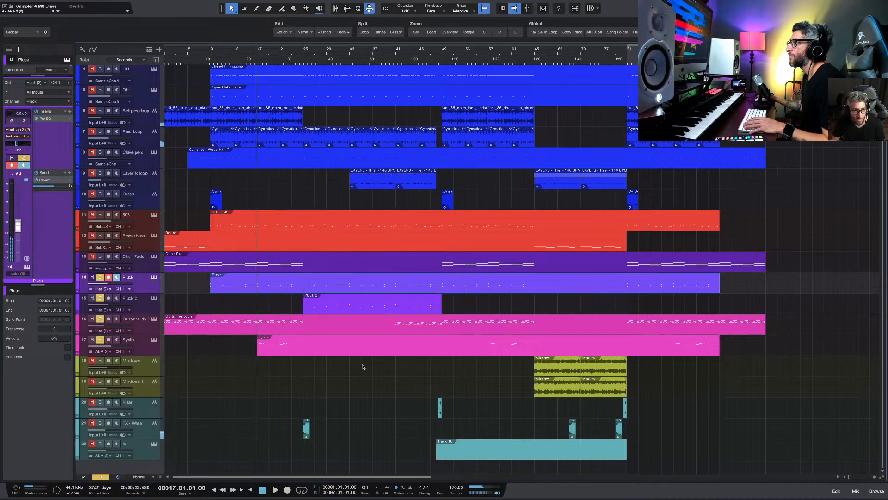
# Step: Clear all track solos and audition the full mix from bar 9
pyautogui.scroll(3, 137, 236)
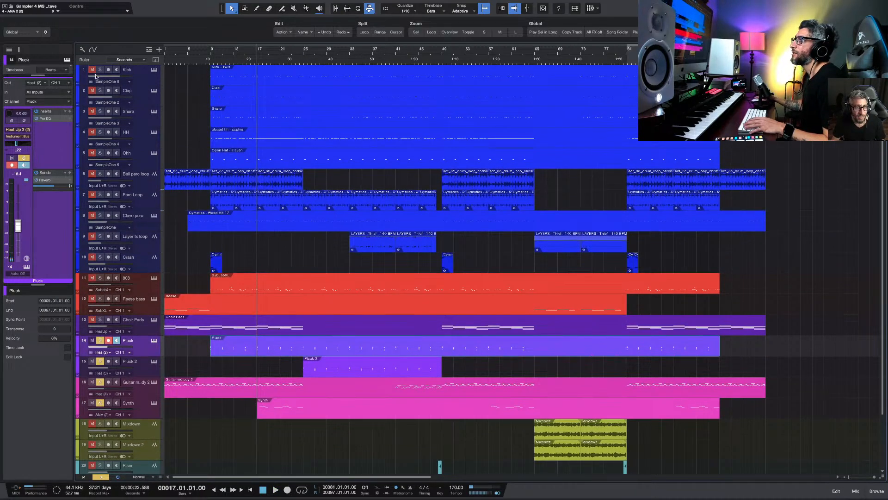
pyautogui.moveTo(99, 71); pyautogui.dragTo(96, 278)
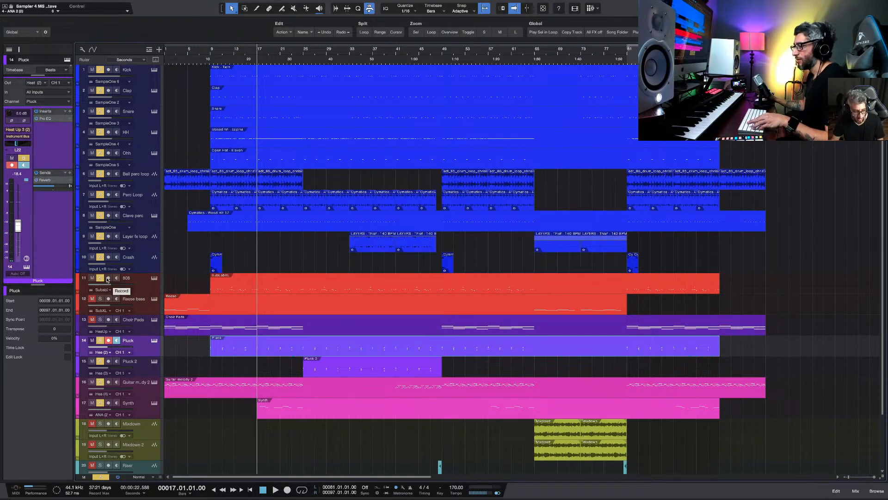
pyautogui.hotkey('shift', 's')
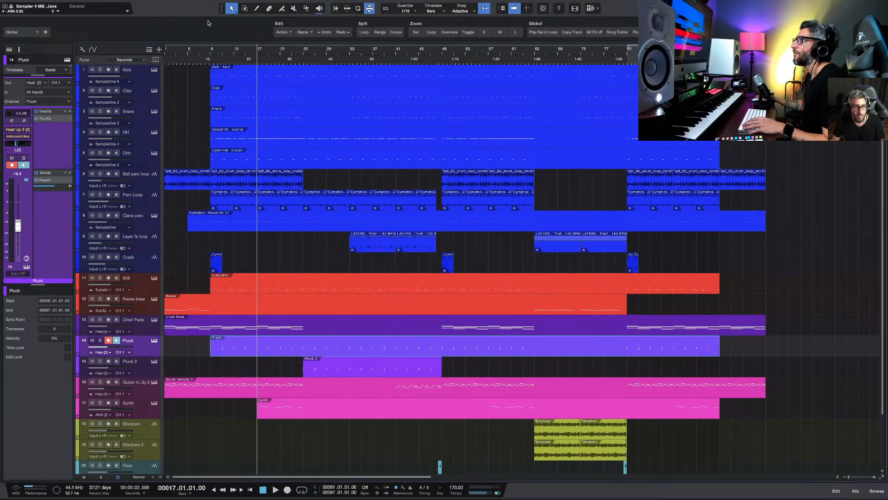
pyautogui.click(211, 55)
pyautogui.scroll(-3, 330, 263)
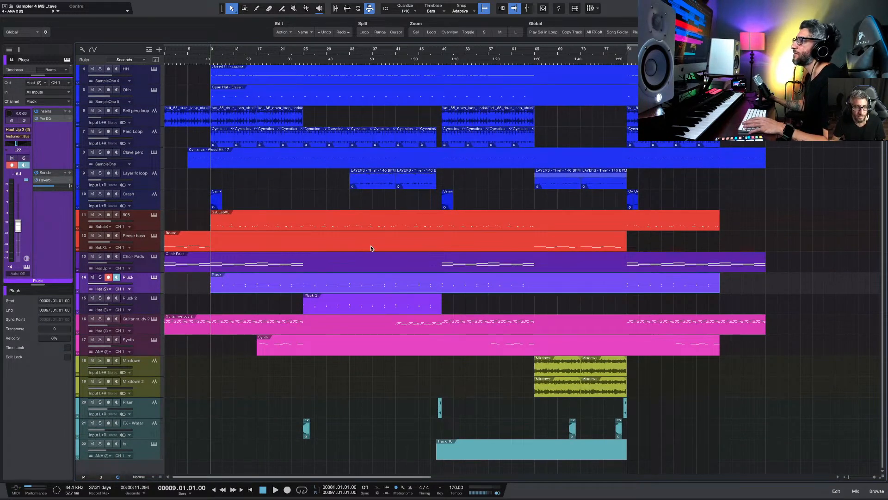
pyautogui.press('space')
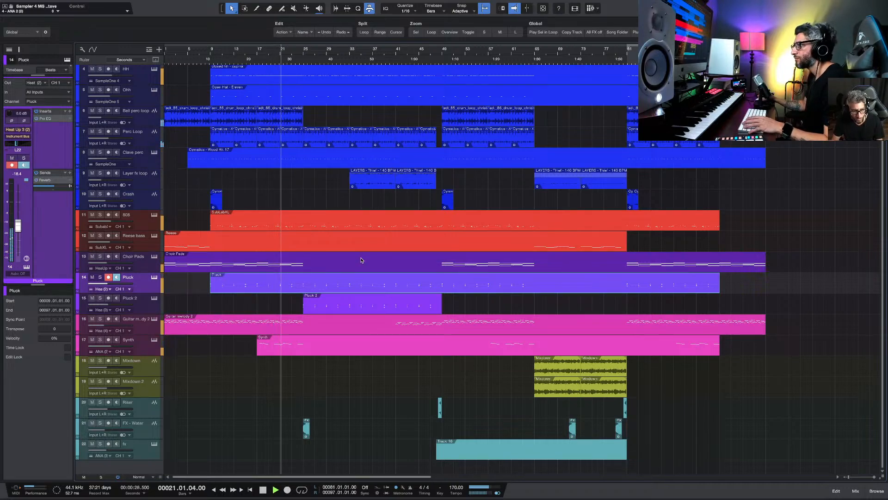
# Step: Select the Synth track, stop playback, and examine the curve of its Pro EQ insert before closing the plugin
pyautogui.click(145, 346)
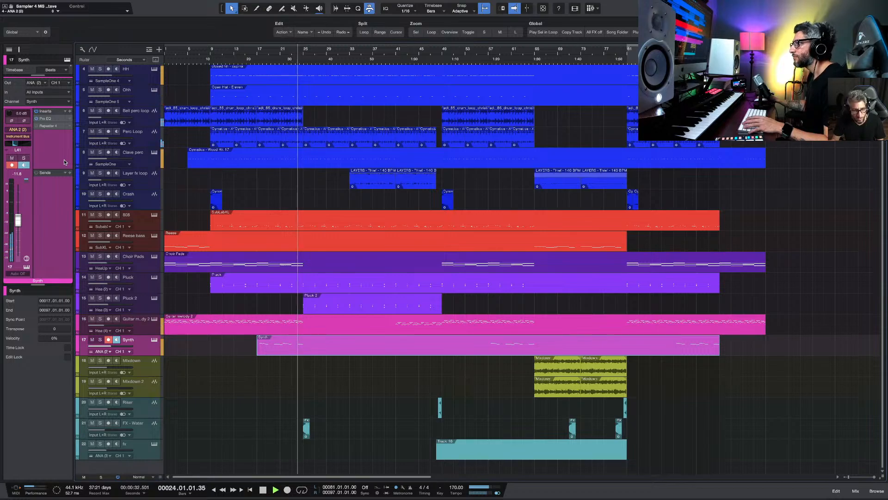
pyautogui.press('space')
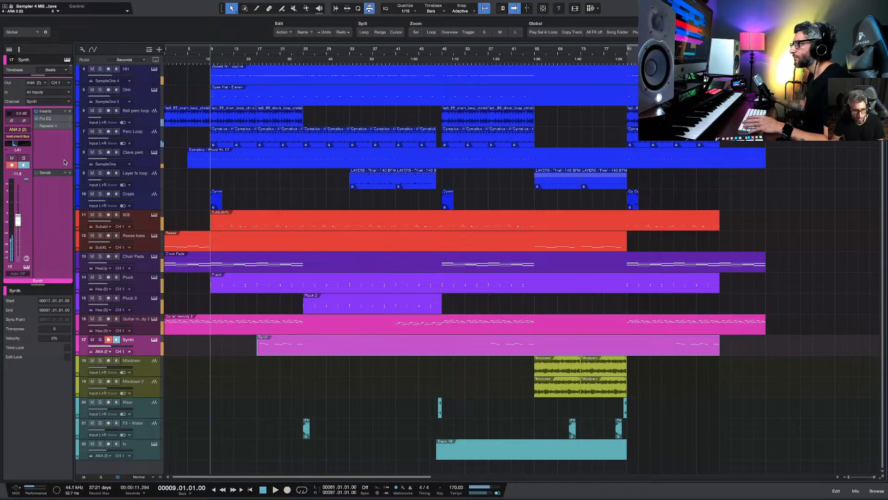
pyautogui.click(47, 119)
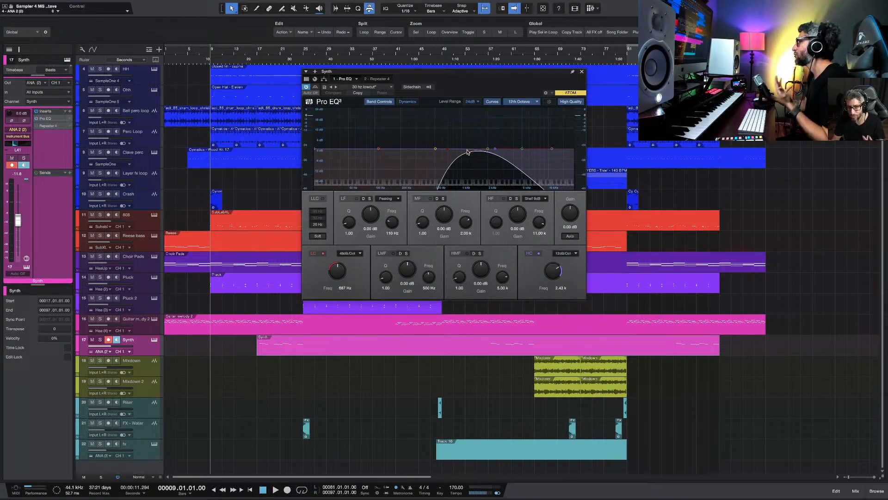
pyautogui.click(581, 73)
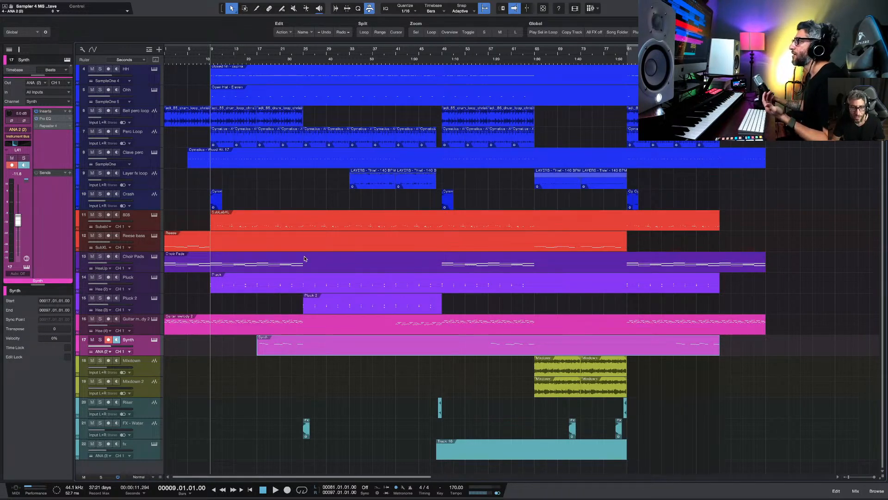
# Step: Audition the full arrangement from bar 21 through the section change at bar 49
pyautogui.click(303, 50)
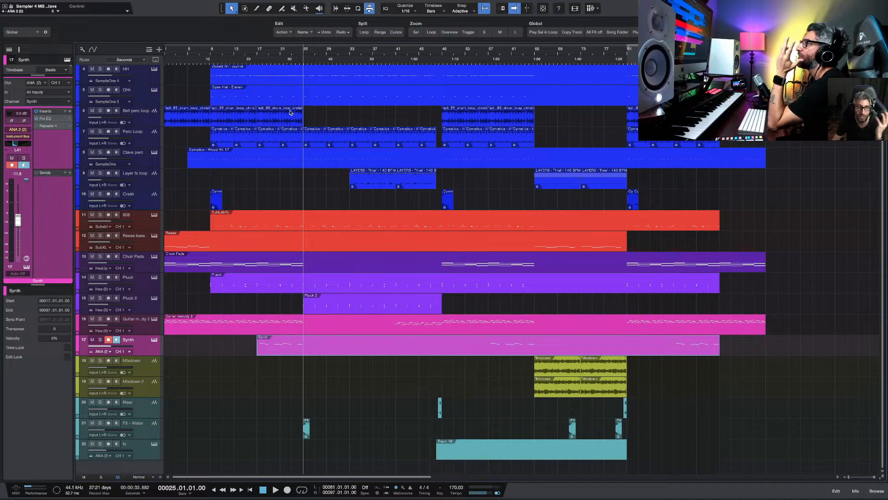
pyautogui.click(280, 51)
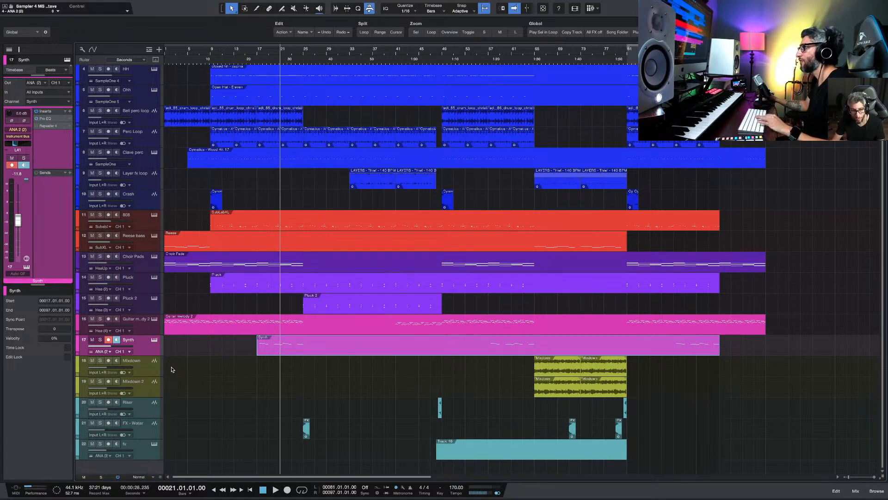
pyautogui.press('space')
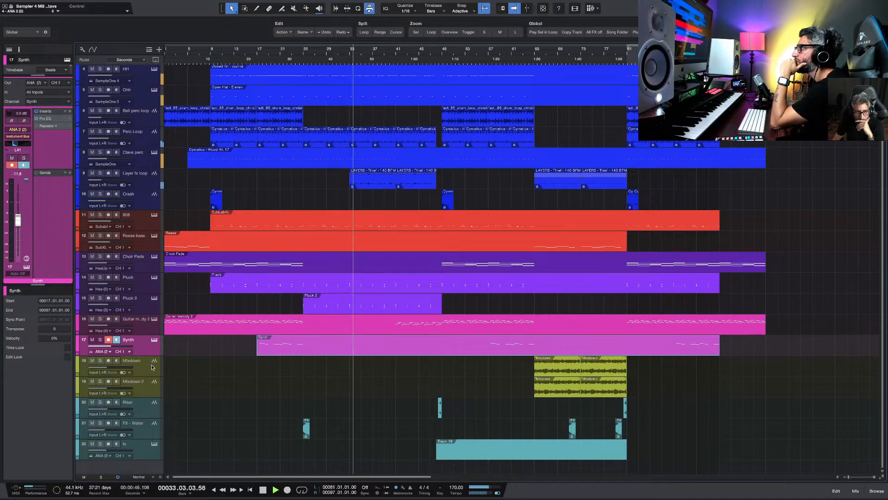
pyautogui.scroll(3, 343, 332)
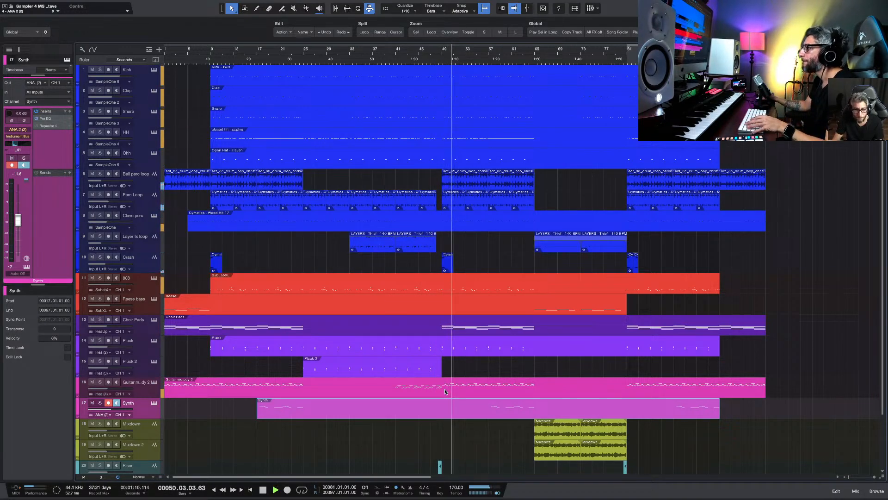
pyautogui.press('space')
pyautogui.scroll(3, 444, 391)
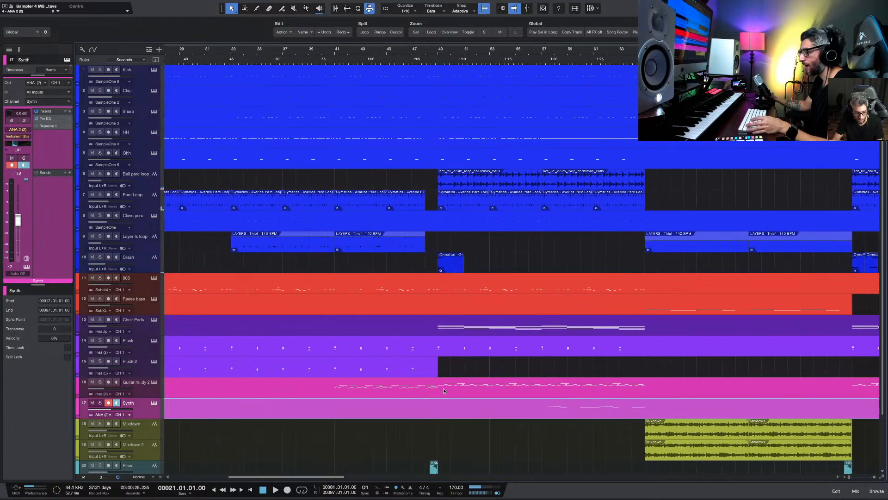
# Step: Split the Guitar melody 2 part at bar 49 and return to the selection tool
pyautogui.press('3')
pyautogui.click(439, 386)
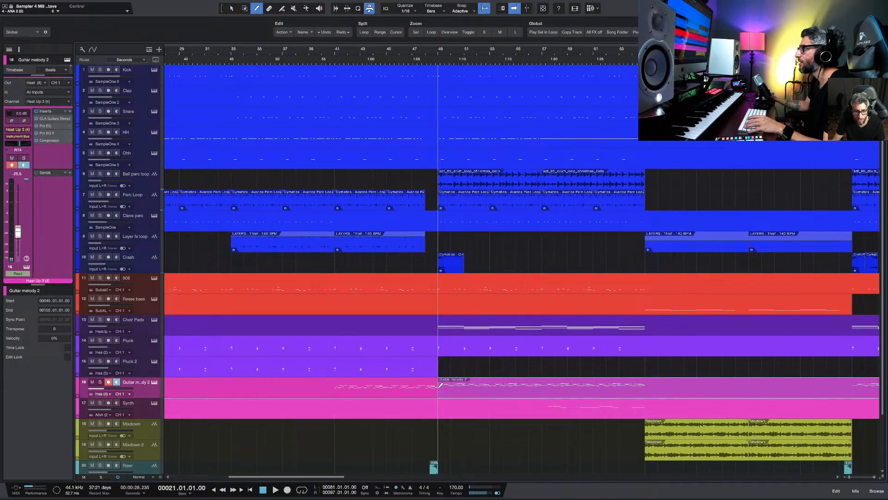
pyautogui.press('1')
# Step: Delete the Guitar melody 2 notes in bar 48, just before the section change
pyautogui.click(390, 50)
pyautogui.press('space')
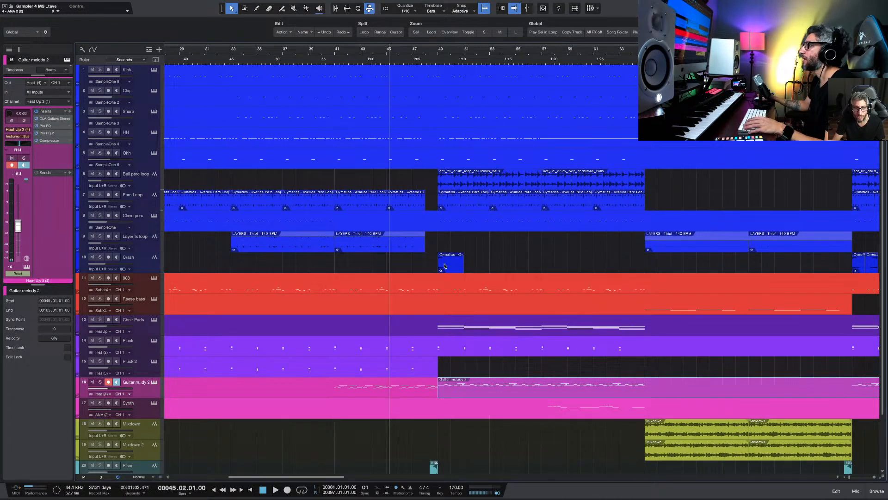
pyautogui.press('F2')
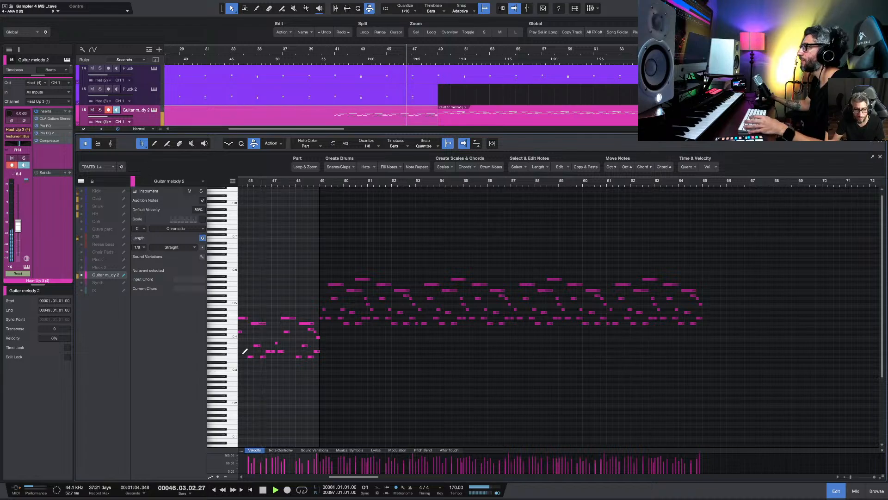
pyautogui.scroll(3, 247, 353)
pyautogui.press('space')
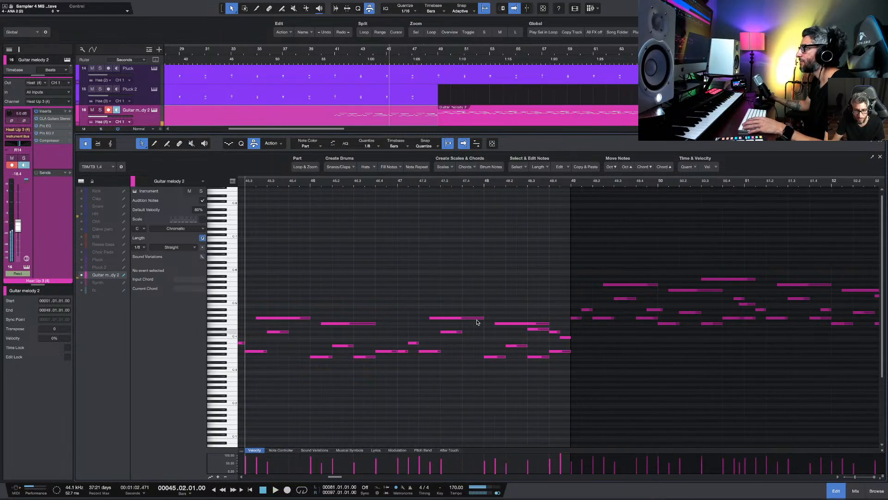
pyautogui.moveTo(495, 292); pyautogui.dragTo(569, 403)
pyautogui.press('Delete')
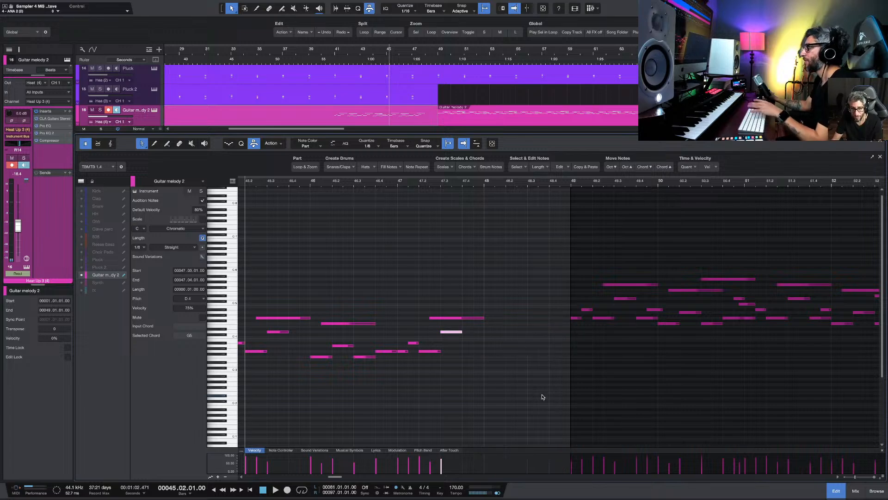
# Step: Audition the transition into bar 49 from bar 45 and close the note editor
pyautogui.press('space')
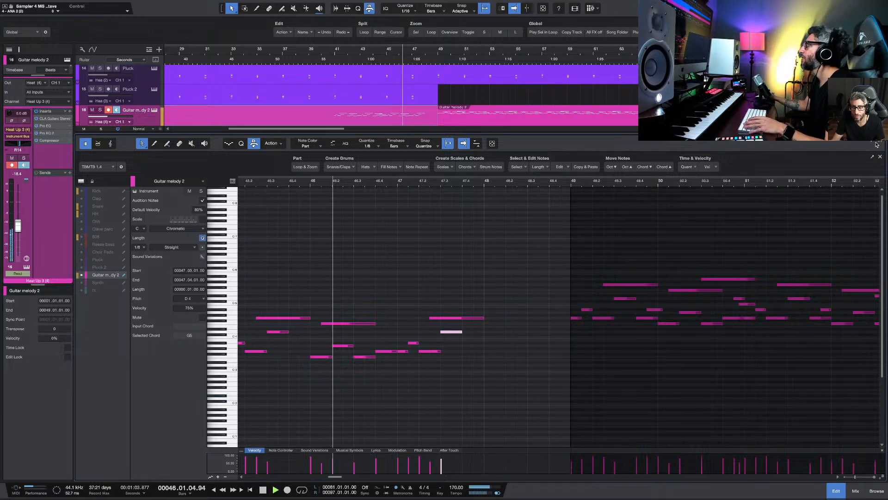
pyautogui.press('F2')
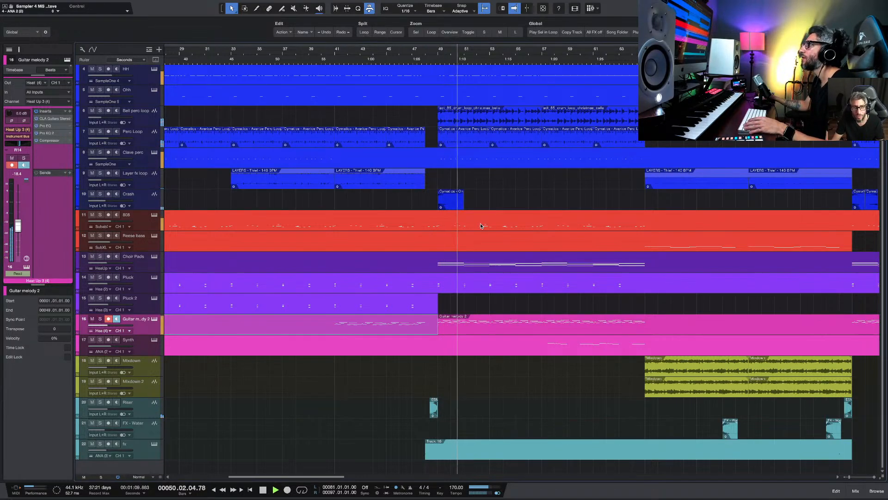
pyautogui.press('space')
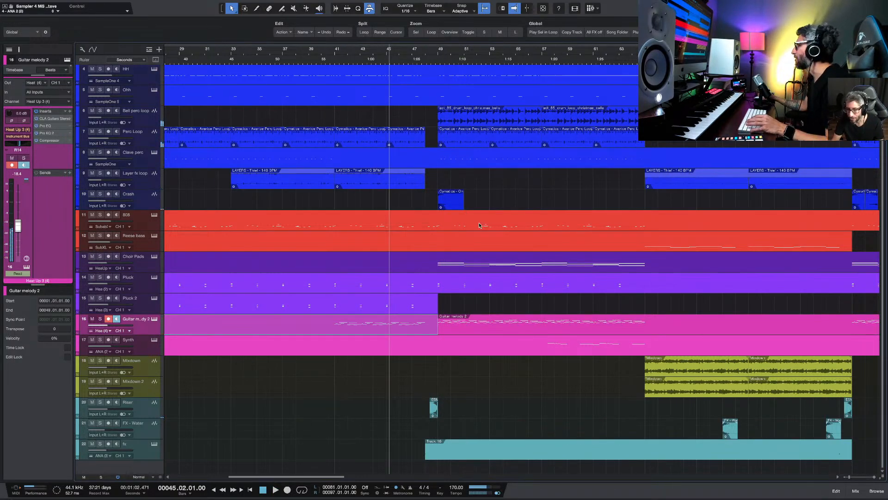
# Step: Examine the preset of the Pluck 2 track's instrument and close the plugin
pyautogui.scroll(-3, 468, 270)
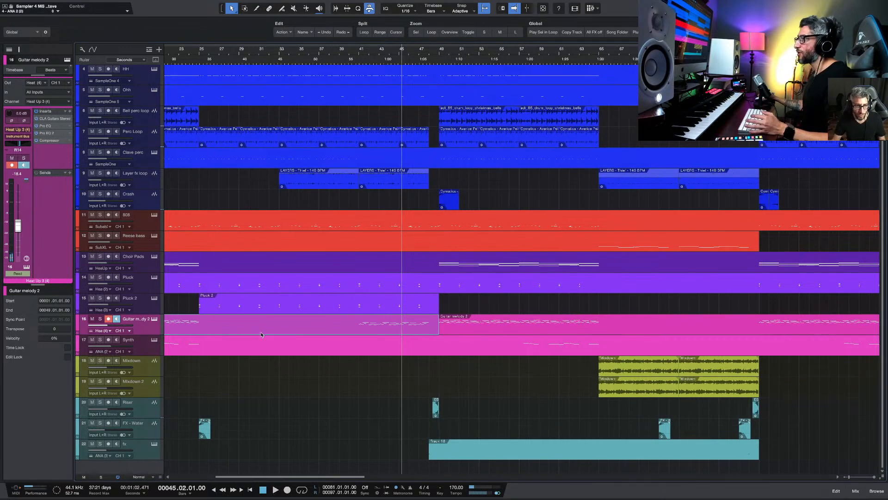
pyautogui.click(245, 299)
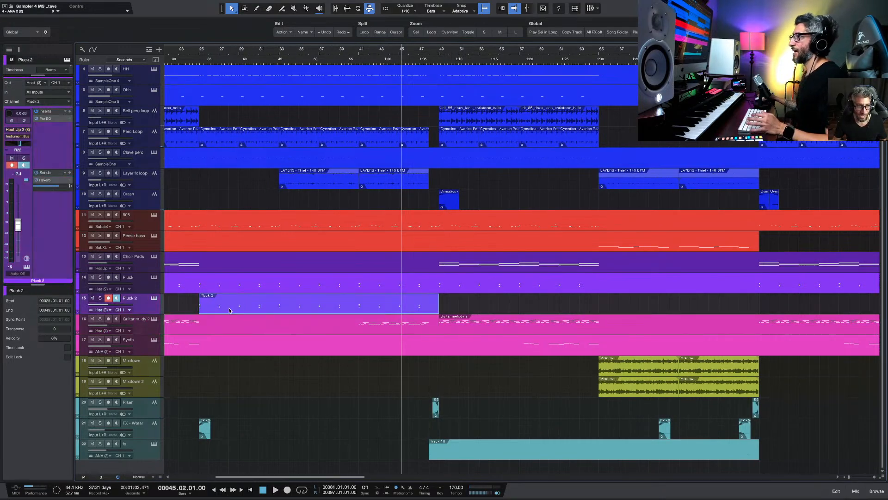
pyautogui.click(155, 298)
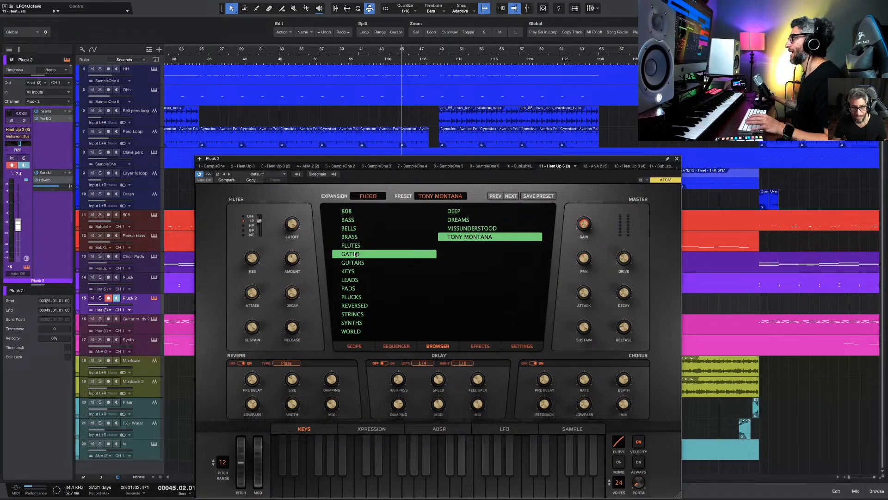
pyautogui.click(677, 159)
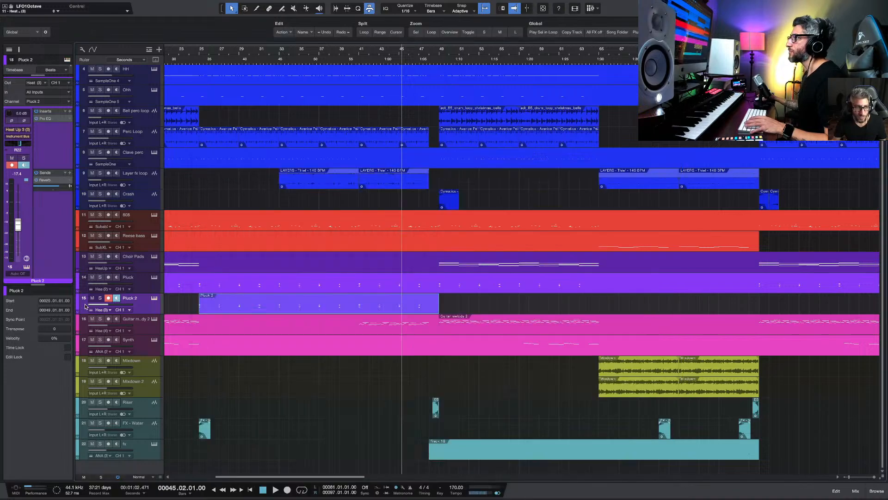
# Step: Solo the Pluck 2 track and audition it from just before bar 25
pyautogui.click(101, 298)
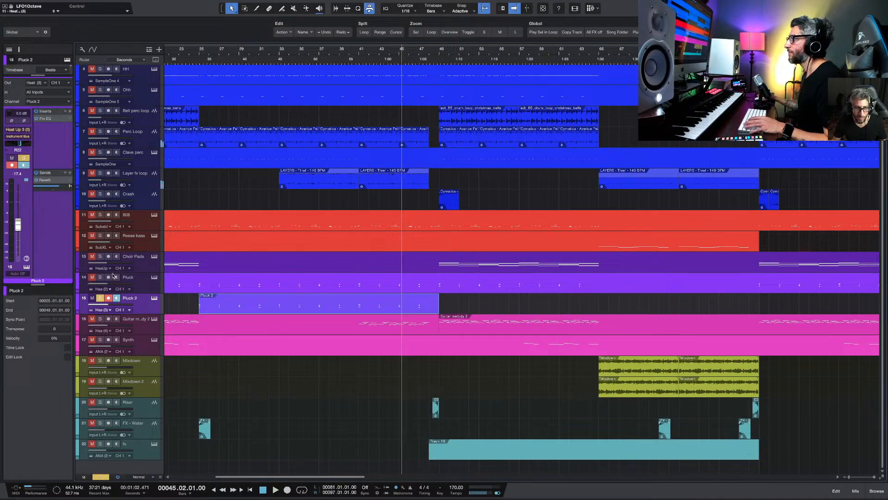
pyautogui.click(203, 50)
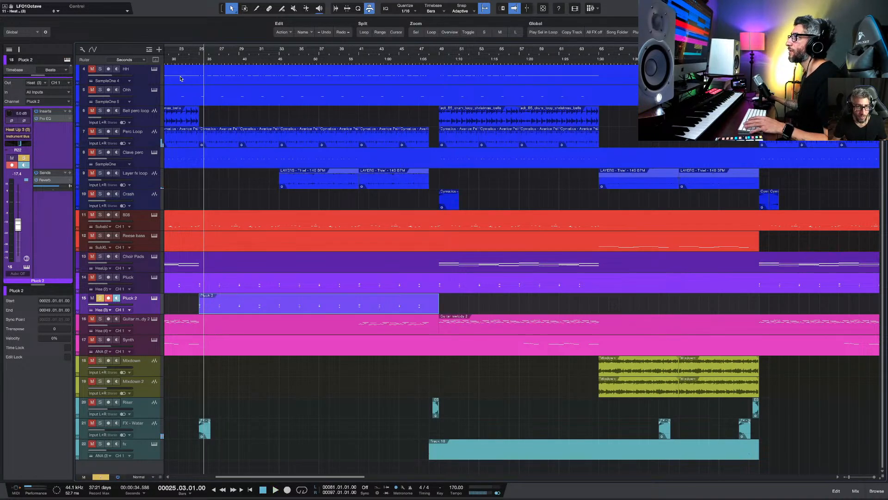
pyautogui.click(196, 53)
pyautogui.press('space')
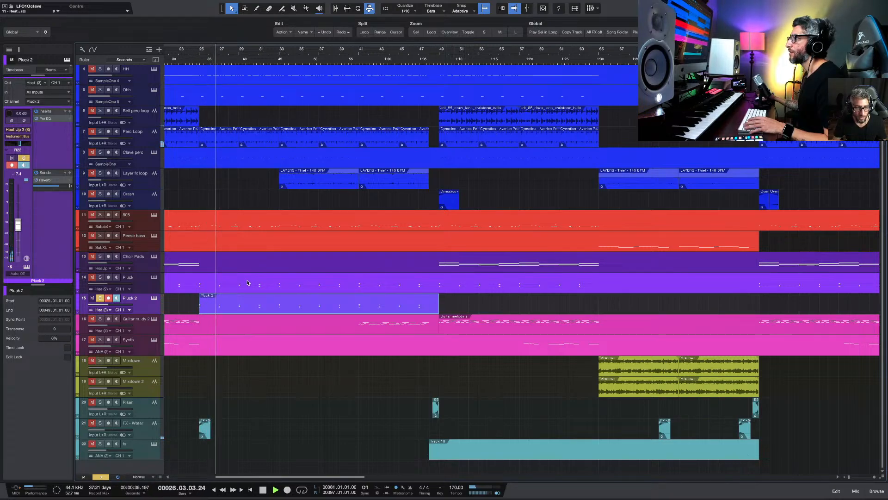
# Step: Add Pluck to the solo to hear both plucks together, stop playback, and clear both solos
pyautogui.click(101, 278)
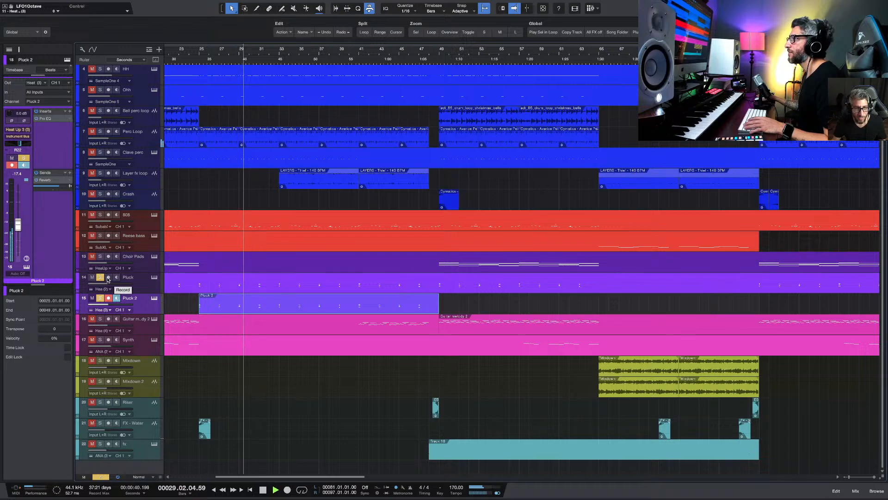
pyautogui.press('space')
pyautogui.click(102, 278)
pyautogui.click(100, 299)
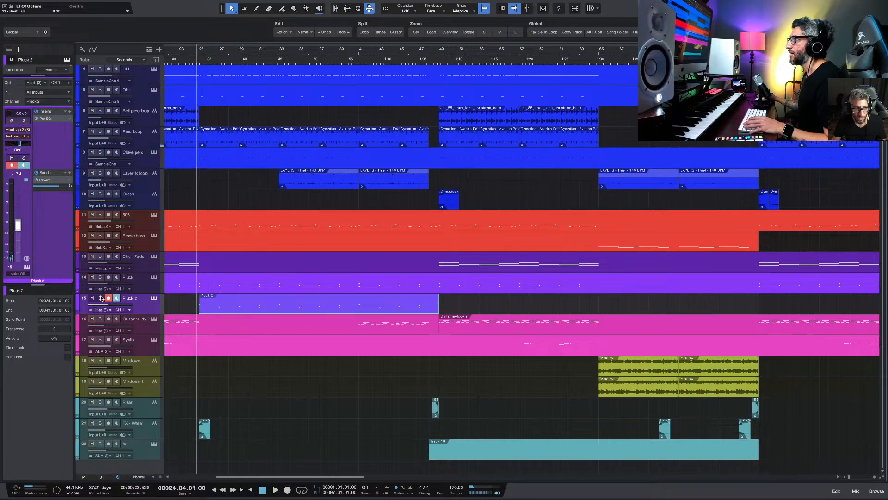
# Step: Audition the full arrangement from bar 33 into the section starting at bar 49, then stop playback
pyautogui.keyDown('ctrl'); pyautogui.scroll(-2, 328, 314); pyautogui.keyUp('ctrl')
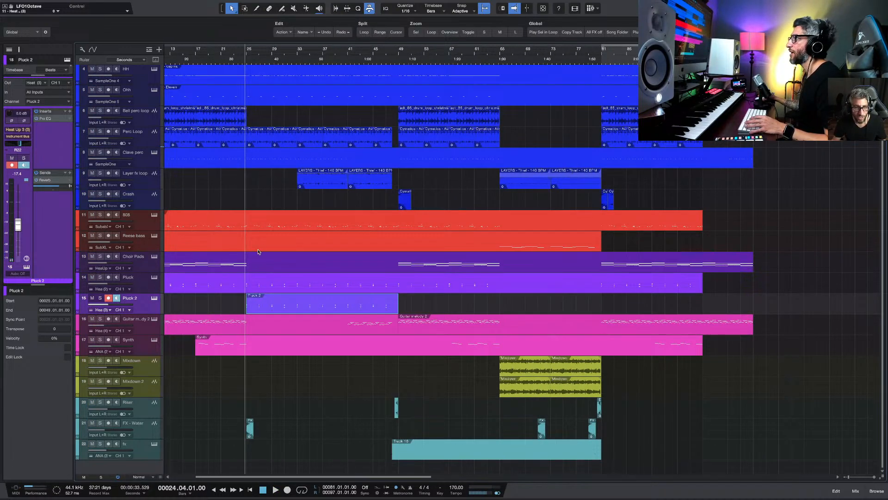
pyautogui.scroll(3, 278, 209)
pyautogui.scroll(1, 281, 199)
pyautogui.scroll(-2, 381, 278)
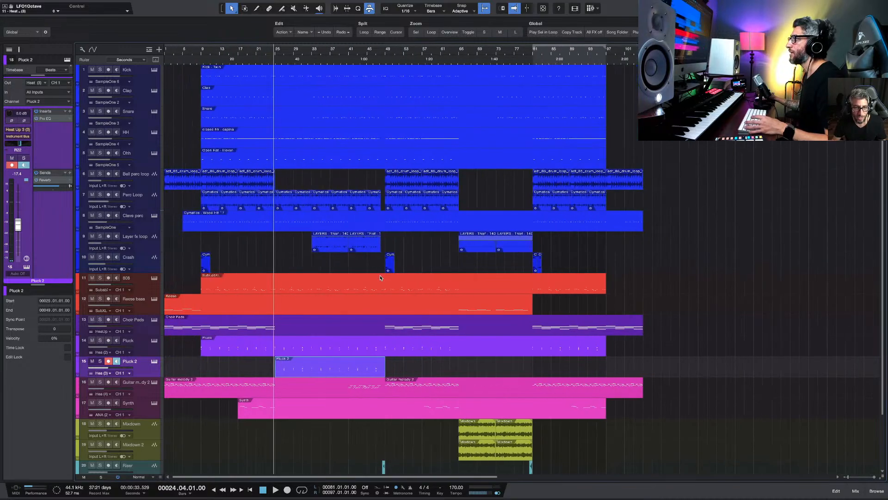
pyautogui.scroll(-2, 380, 277)
pyautogui.scroll(1, 379, 276)
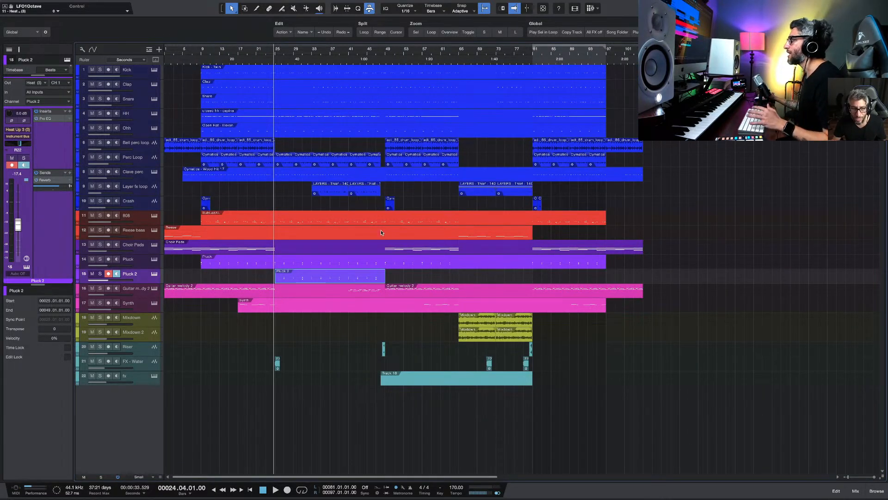
pyautogui.click(347, 53)
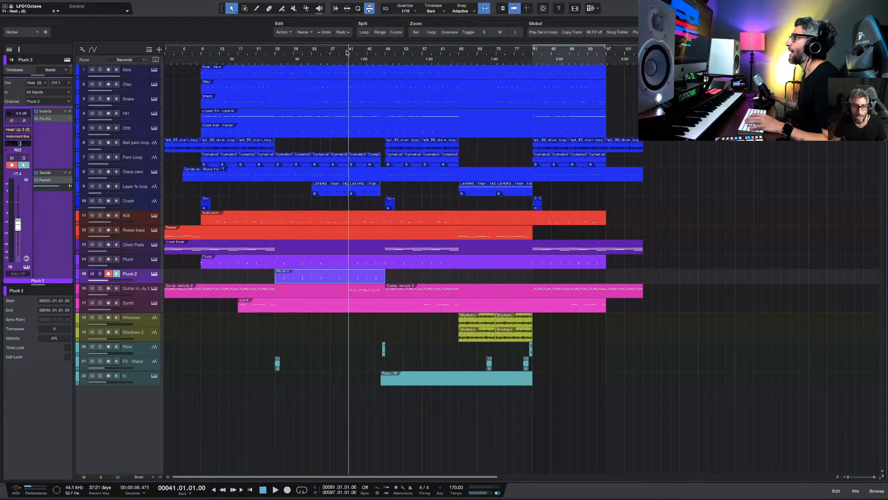
pyautogui.click(314, 52)
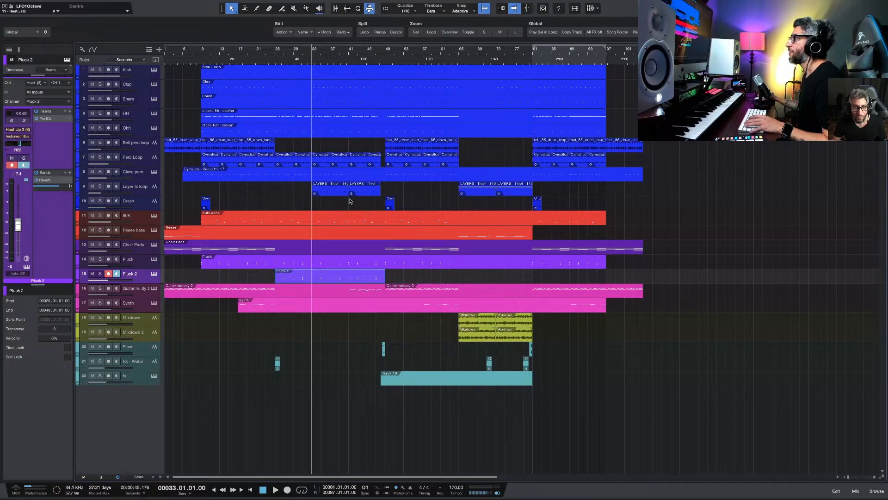
pyautogui.press('e')
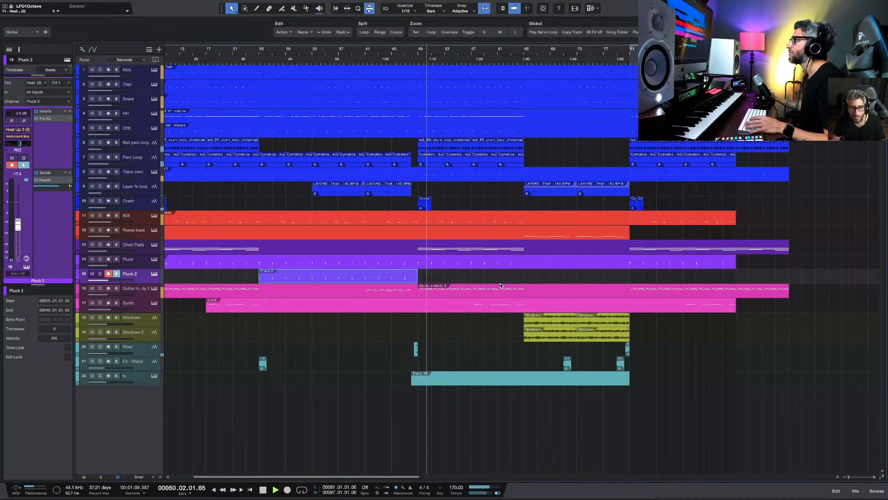
pyautogui.press('space')
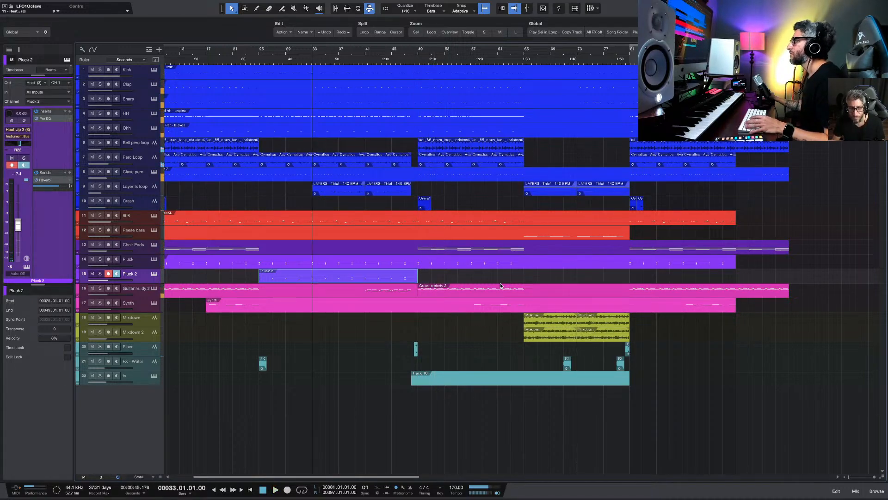
# Step: Examine how the Guitar melody 2, Pluck, Choir Pads and Synth layers combine between bars 49 and 65
pyautogui.click(525, 53)
pyautogui.press('w')
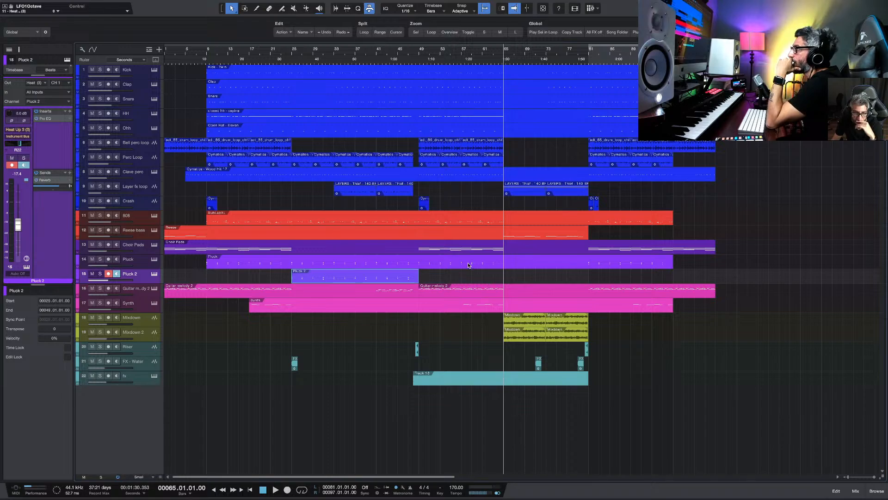
pyautogui.click(448, 294)
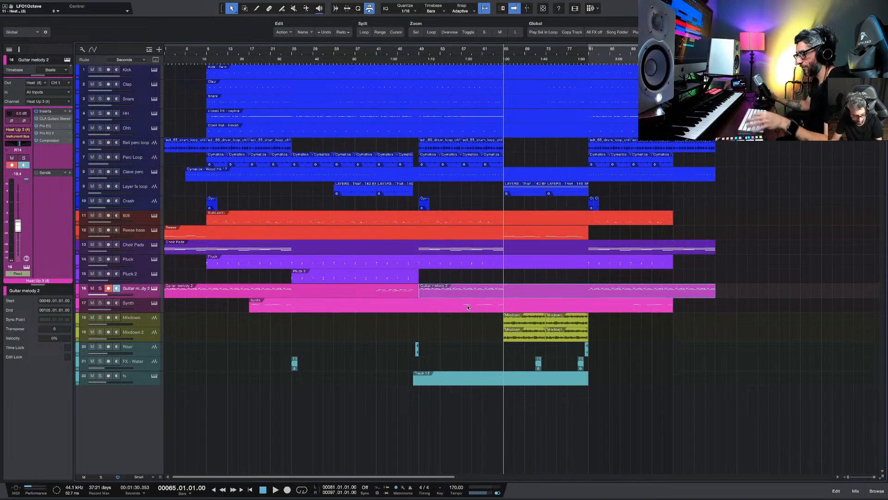
pyautogui.scroll(5, 468, 303)
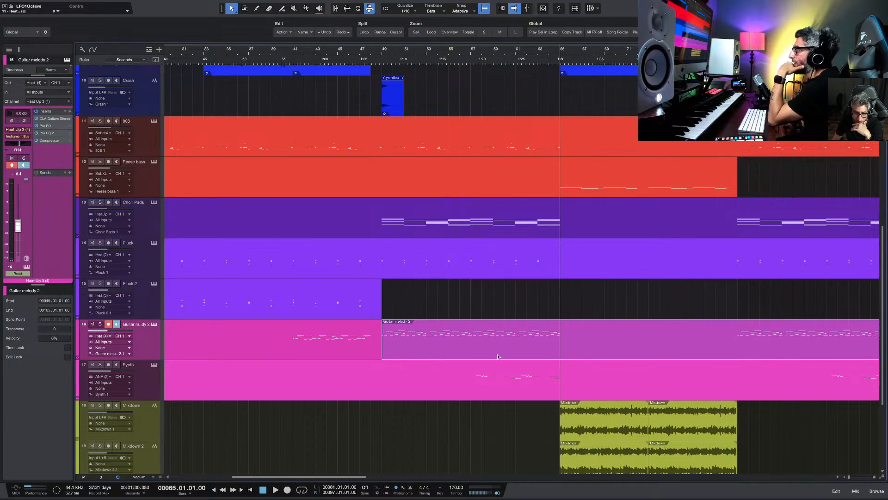
pyautogui.click(463, 262)
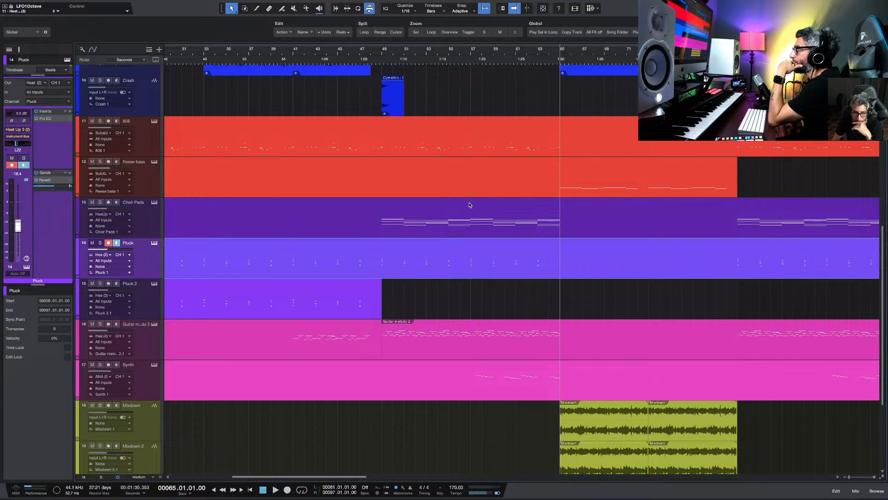
pyautogui.click(382, 55)
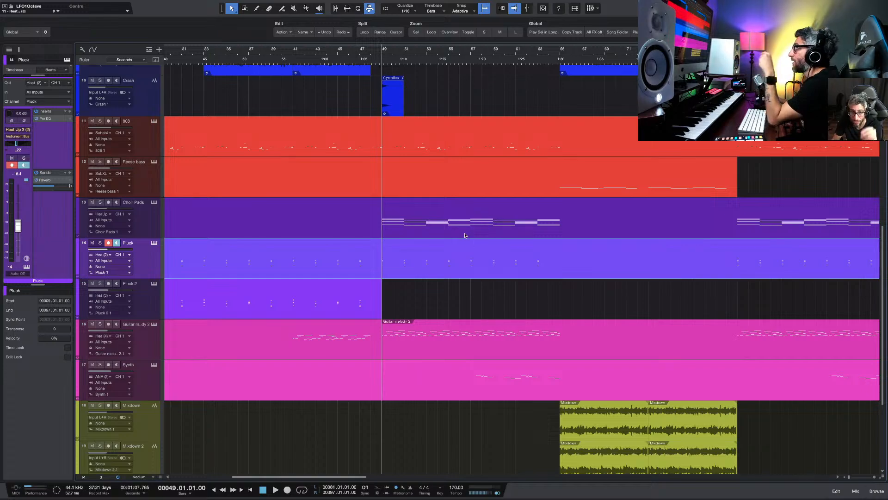
pyautogui.click(443, 218)
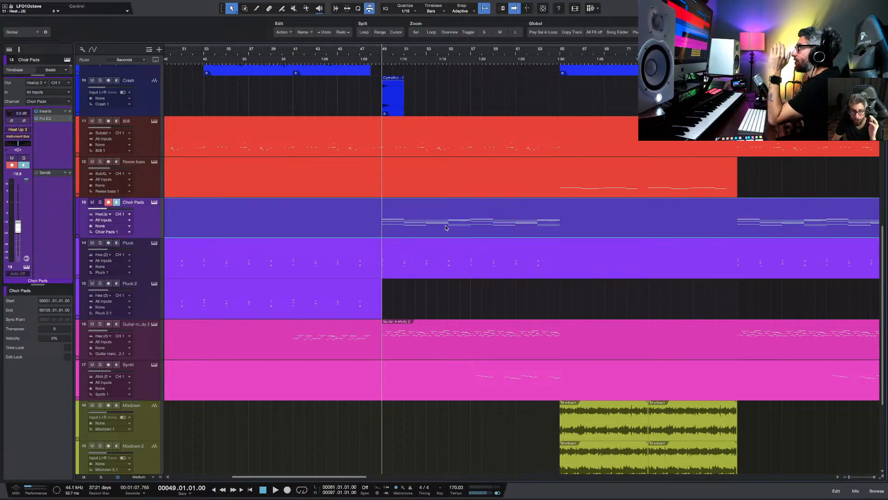
pyautogui.click(431, 263)
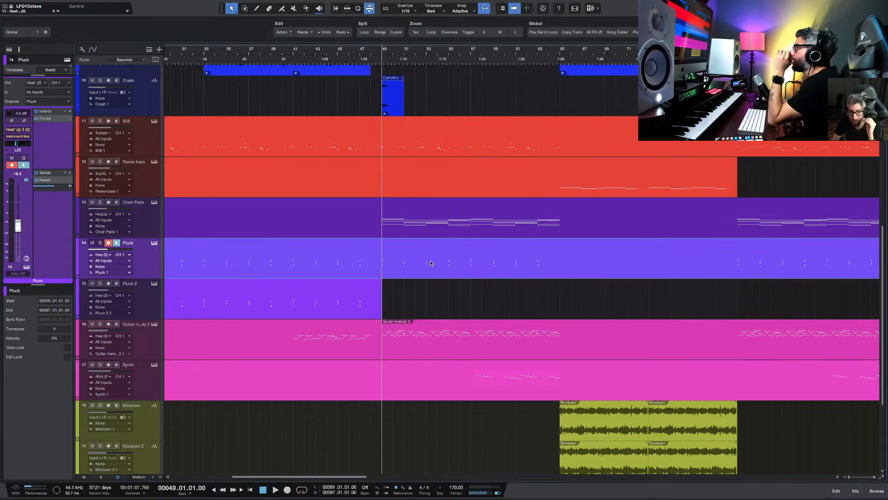
pyautogui.click(434, 330)
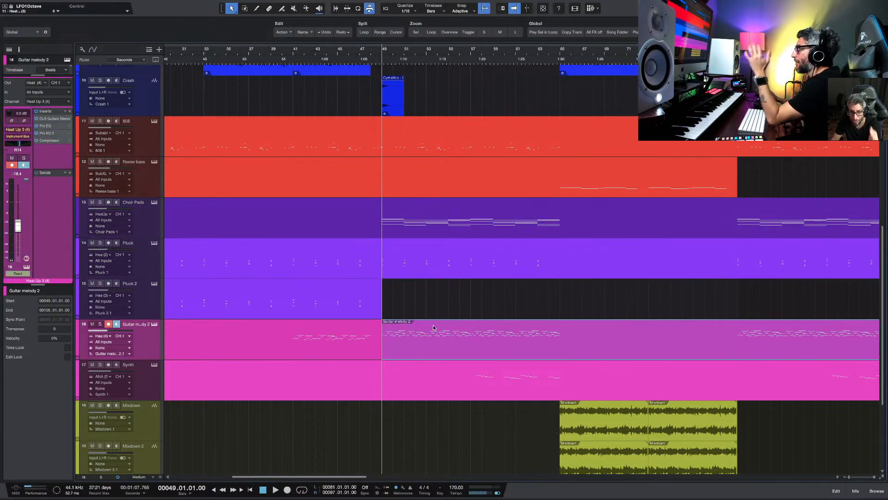
pyautogui.click(469, 375)
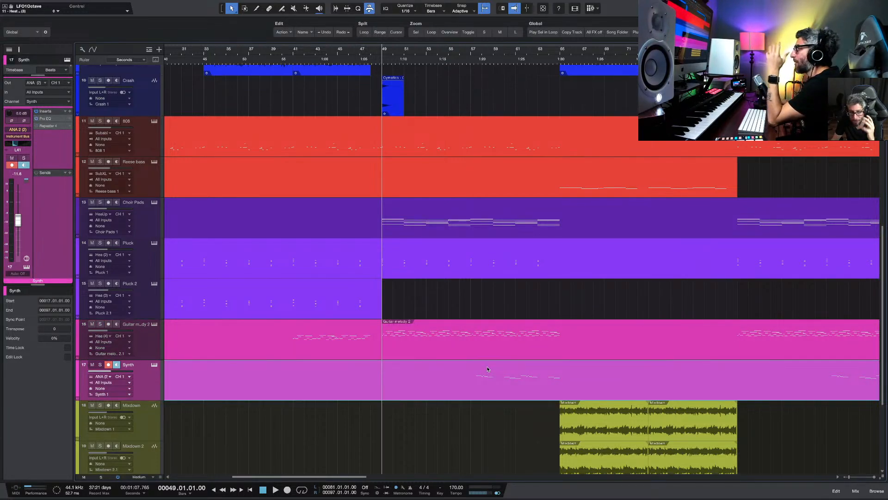
pyautogui.scroll(-6, 521, 300)
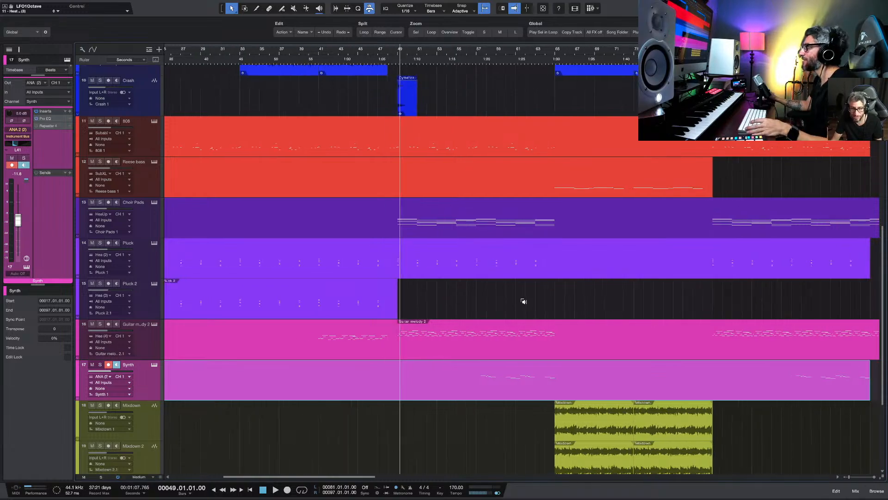
pyautogui.scroll(-6, 550, 361)
pyautogui.scroll(1, 554, 321)
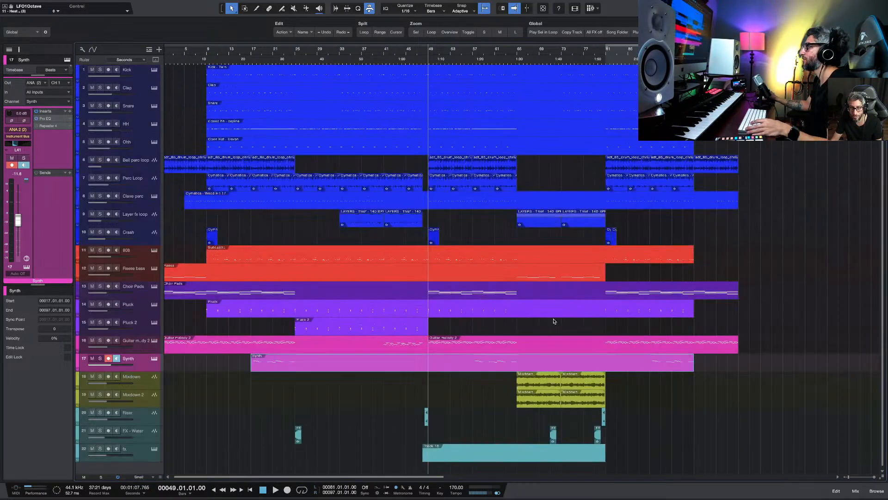
# Step: Set the playback position to bar 65 and select the first clip on the Mixdown track
pyautogui.click(518, 53)
pyautogui.scroll(4, 556, 359)
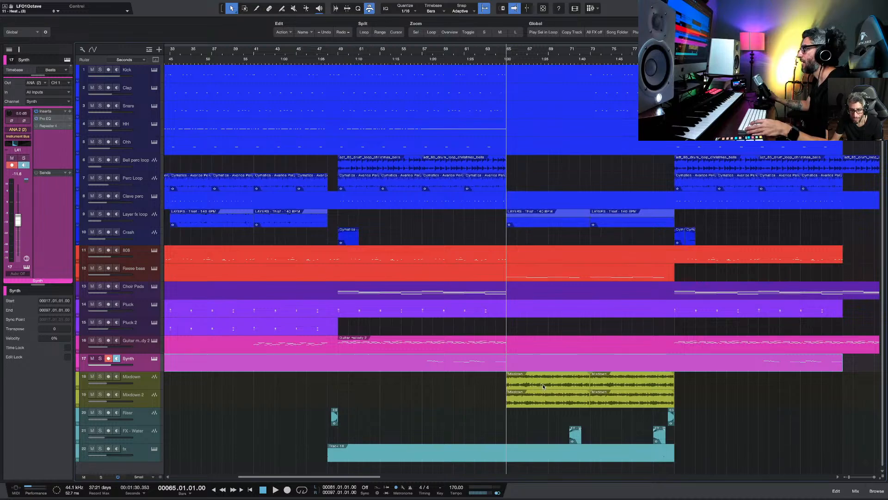
pyautogui.scroll(1, 543, 387)
pyautogui.hscroll(2, 509, 387)
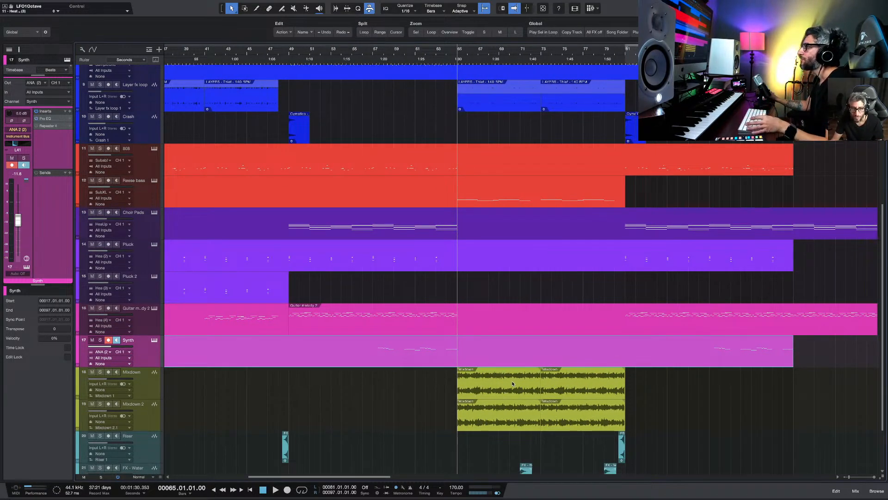
pyautogui.scroll(5, 512, 383)
pyautogui.scroll(1, 515, 381)
pyautogui.scroll(-2, 515, 381)
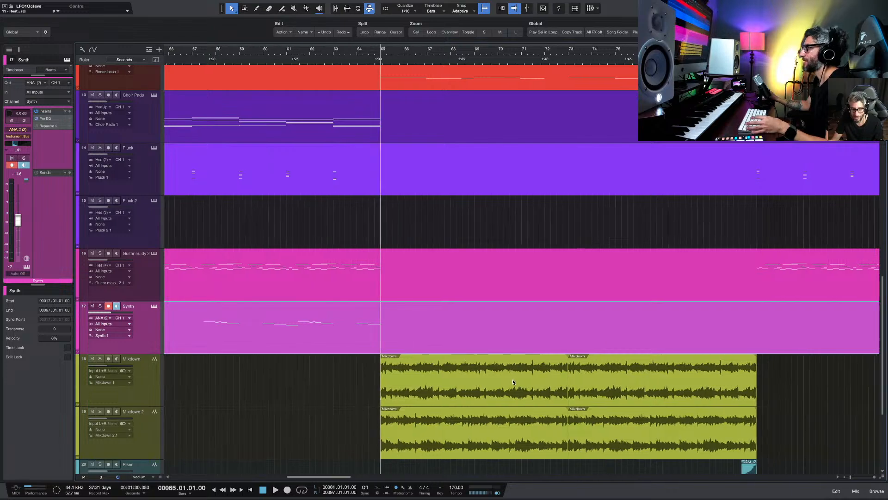
pyautogui.scroll(-3, 512, 381)
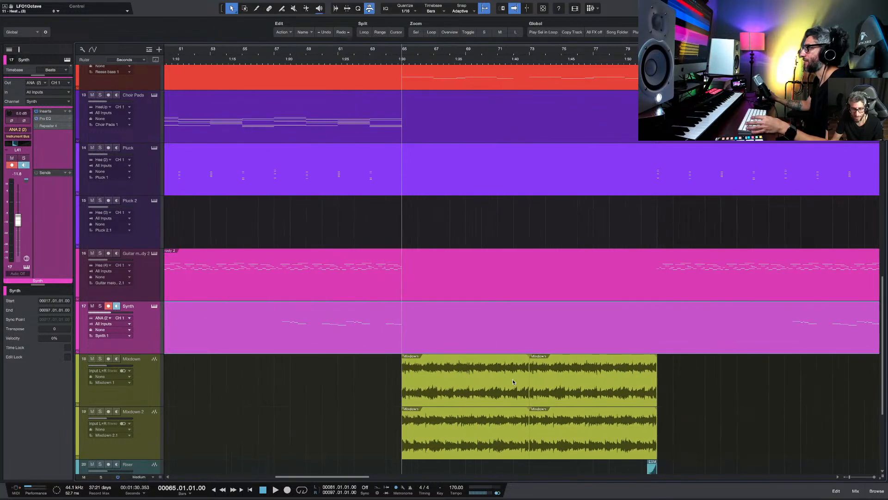
pyautogui.click(453, 379)
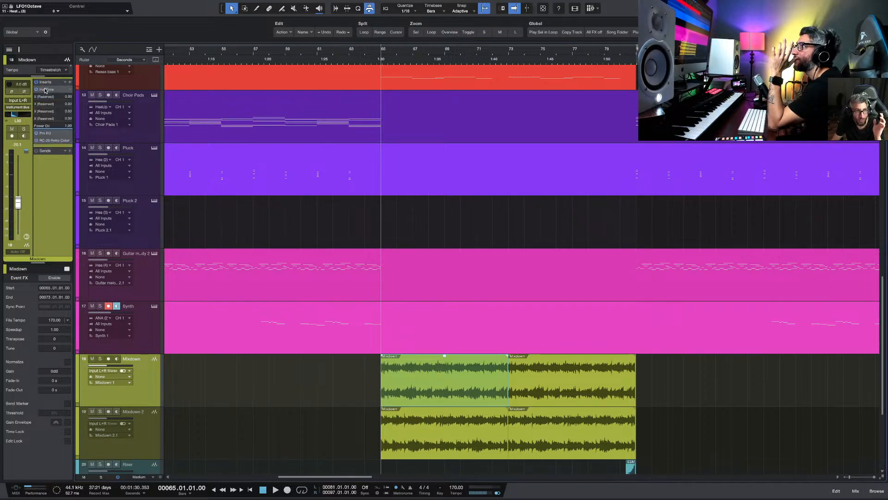
# Step: Open the Mixdown track's HalfTime, Pro EQ and RC-20 Retro Color inserts and spread their windows apart to examine the settings
pyautogui.doubleClick(47, 90)
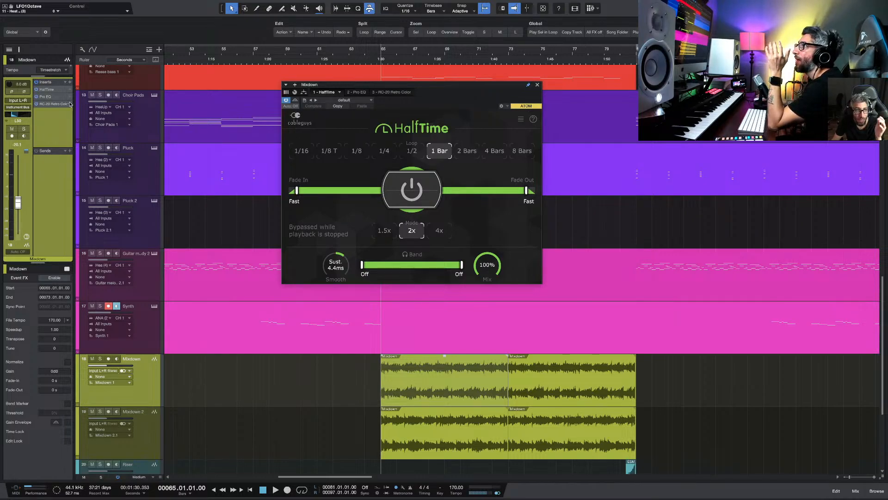
pyautogui.doubleClick(48, 99)
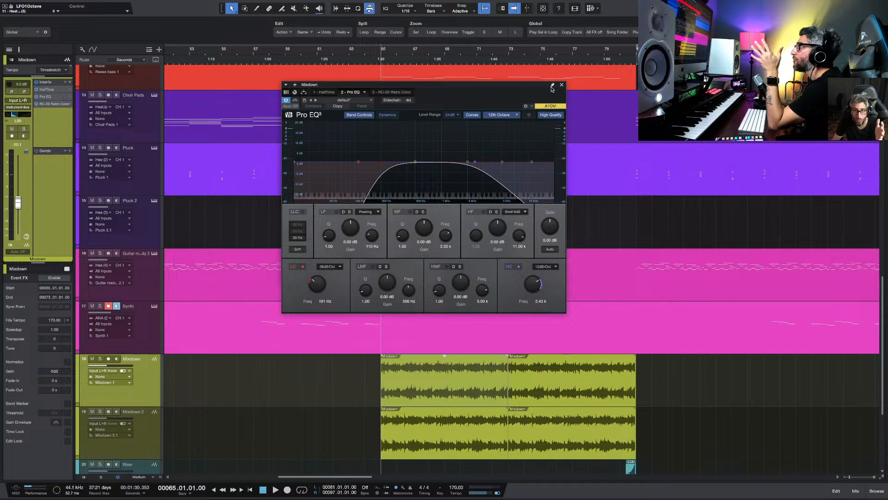
pyautogui.moveTo(511, 85); pyautogui.dragTo(790, 56)
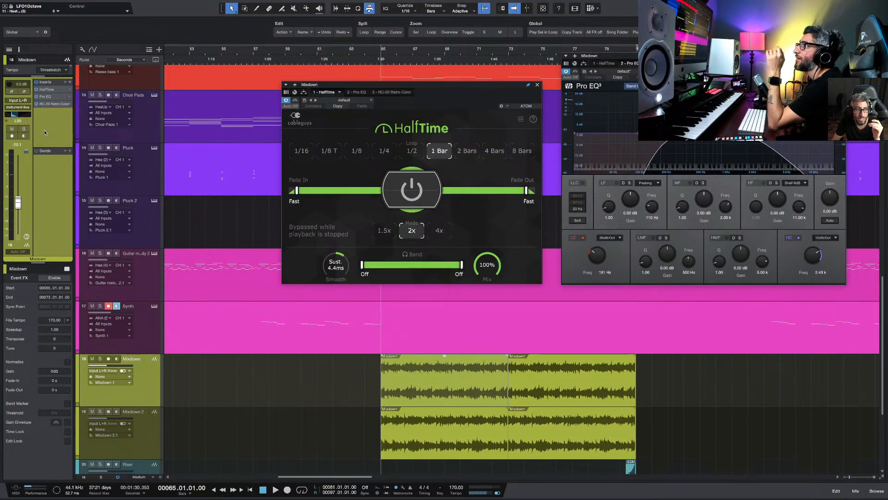
pyautogui.doubleClick(48, 105)
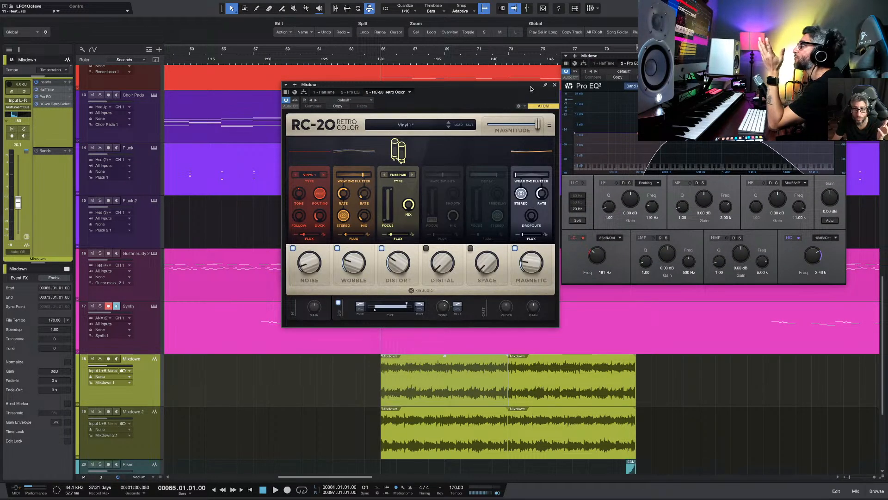
pyautogui.moveTo(515, 86); pyautogui.dragTo(298, 171)
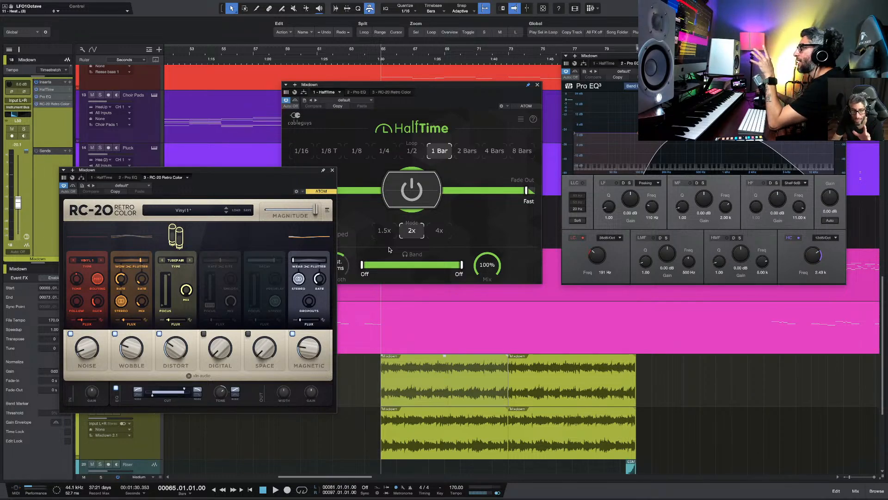
# Step: Bypass all inserts on the Mixdown and Mixdown 2 tracks to prepare a dry comparison
pyautogui.click(36, 83)
pyautogui.click(26, 128)
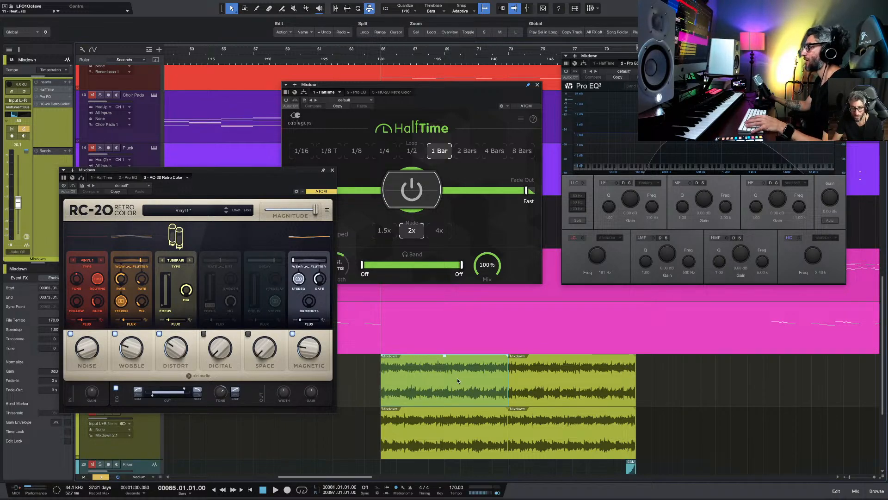
pyautogui.click(142, 431)
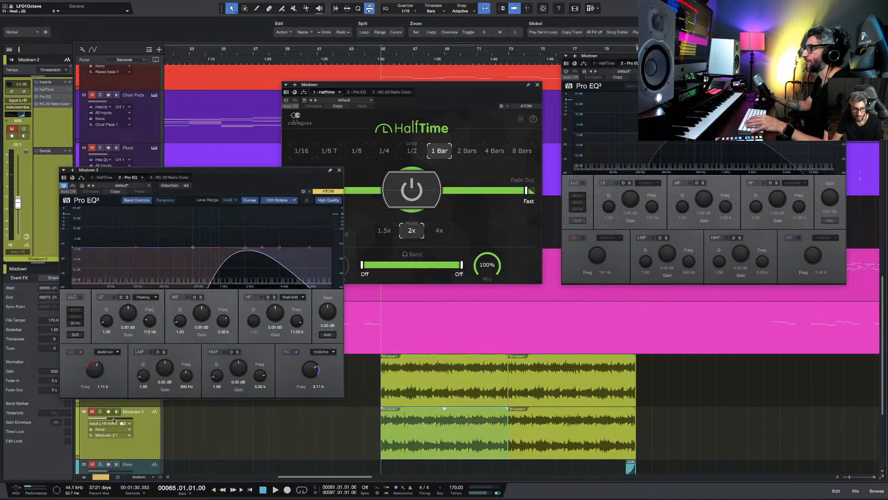
pyautogui.click(37, 82)
# Step: Audition Mixdown 2 soloed without its effects from bar 65, then stop playback
pyautogui.press('space')
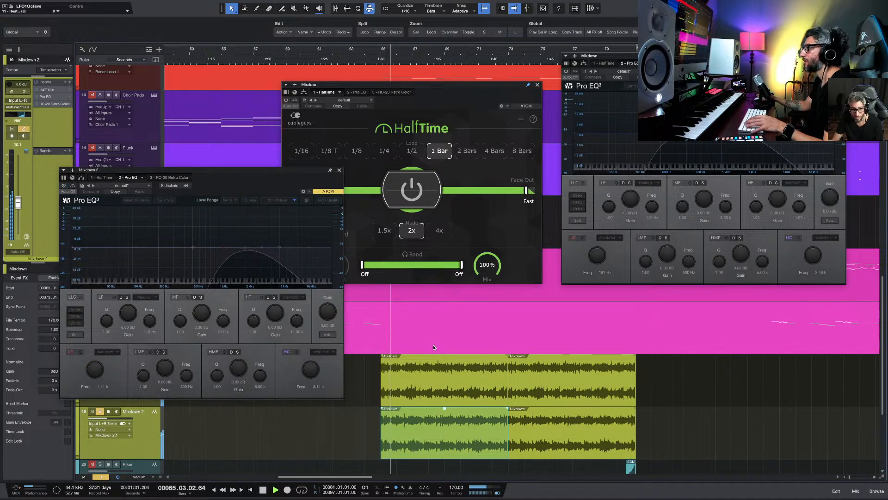
pyautogui.scroll(2, 185, 408)
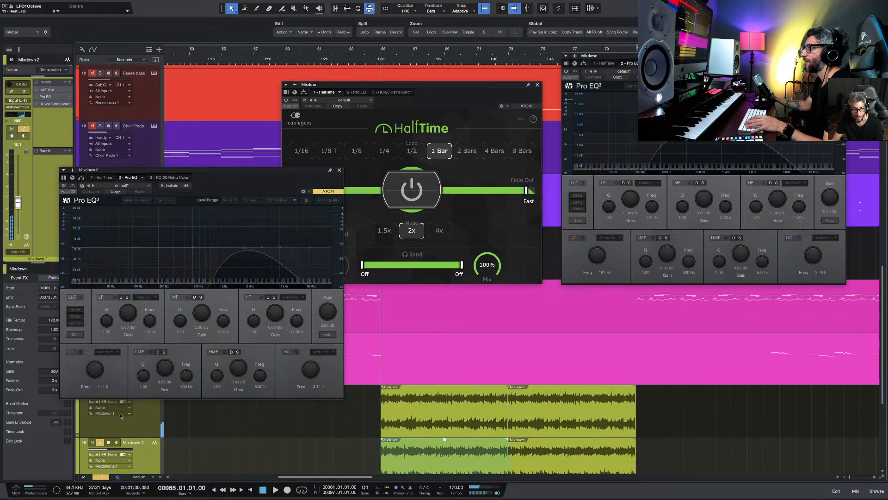
pyautogui.click(101, 418)
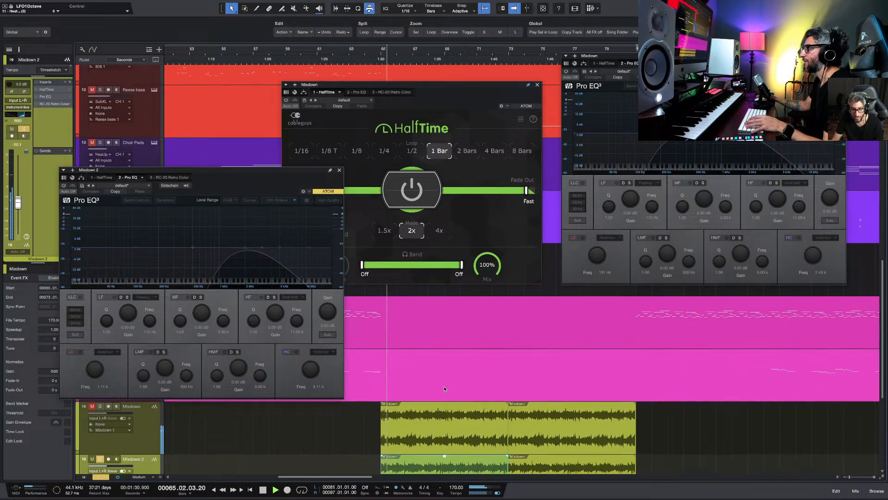
pyautogui.scroll(-3, 444, 387)
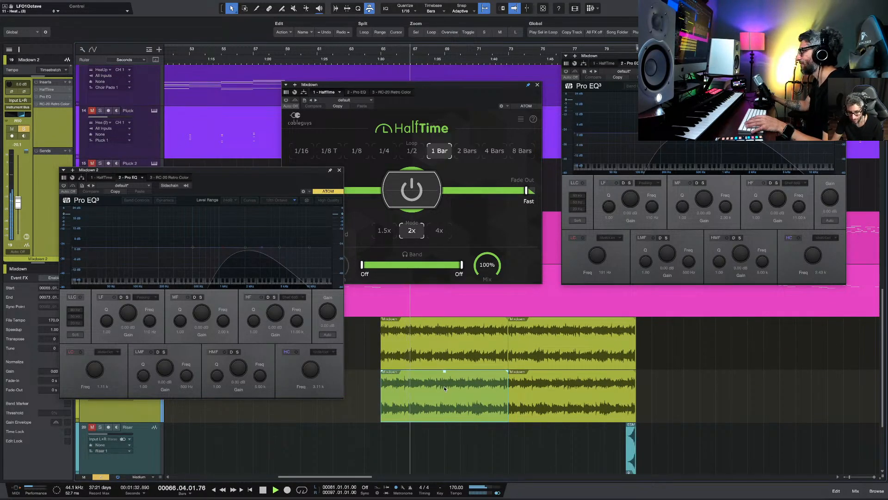
pyautogui.press('space')
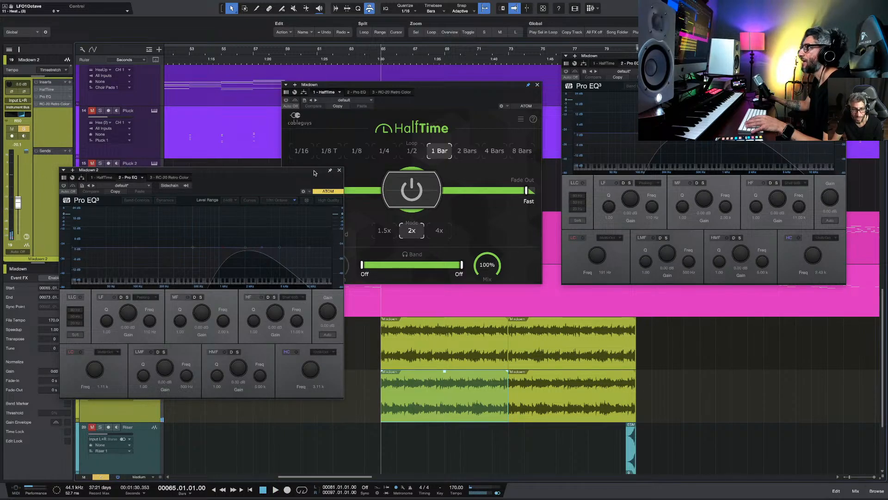
# Step: Close the open Pro EQ and HalfTime plug-in windows
pyautogui.moveTo(311, 173); pyautogui.dragTo(293, 189)
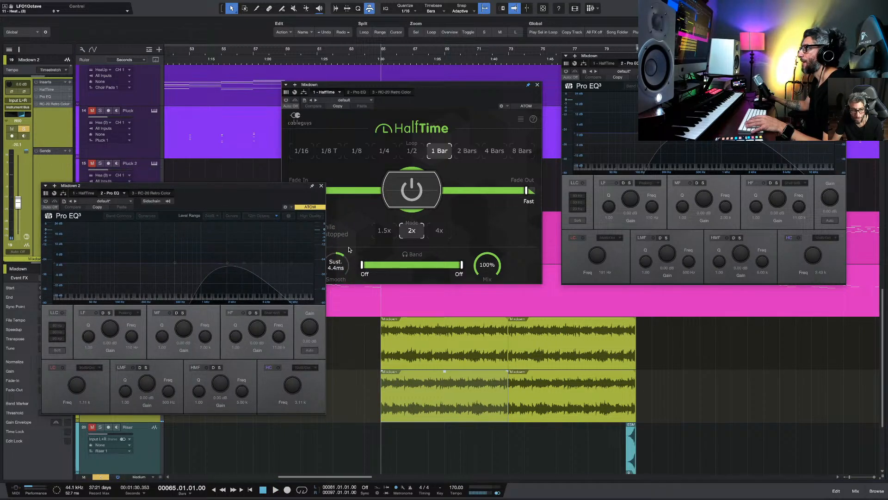
pyautogui.click(321, 186)
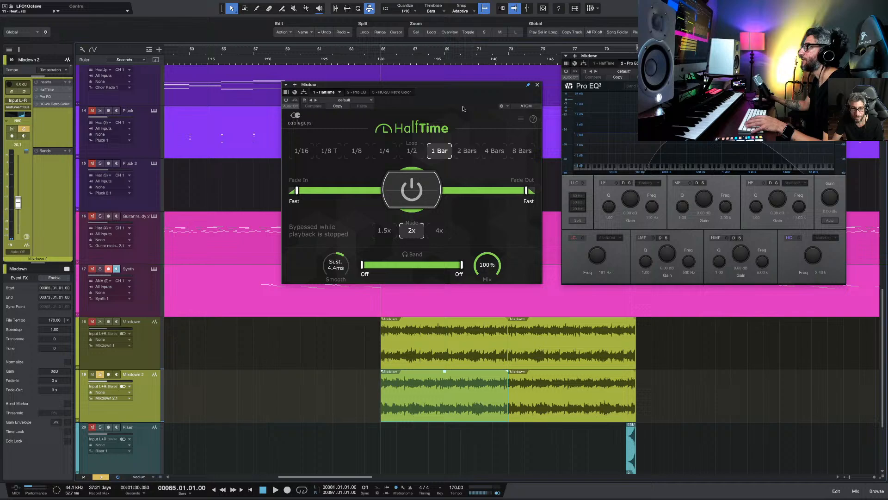
pyautogui.click(537, 85)
pyautogui.click(841, 56)
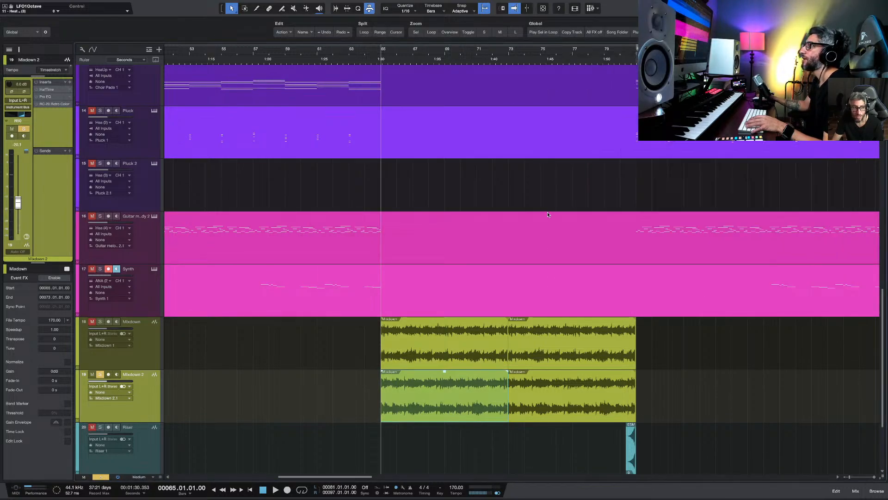
# Step: Solo the Mixdown track instead of Mixdown 2 and audition it twice from bar 65
pyautogui.click(135, 354)
pyautogui.click(99, 322)
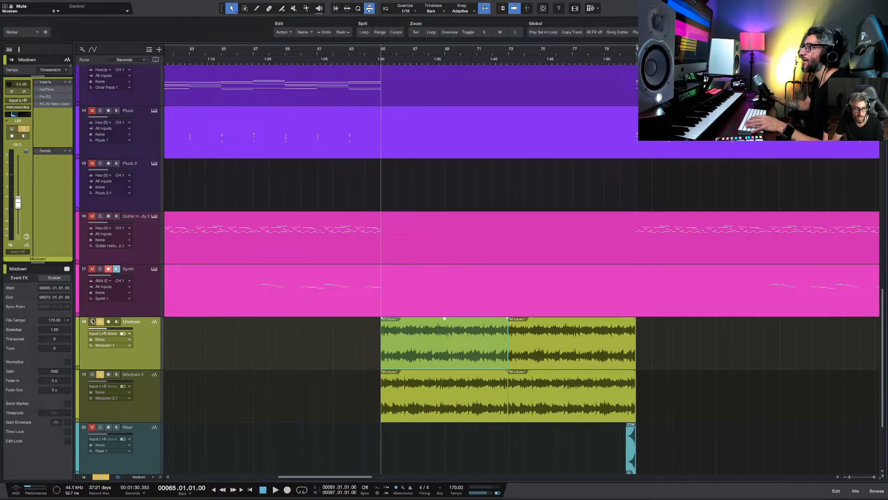
pyautogui.click(101, 374)
pyautogui.press('space')
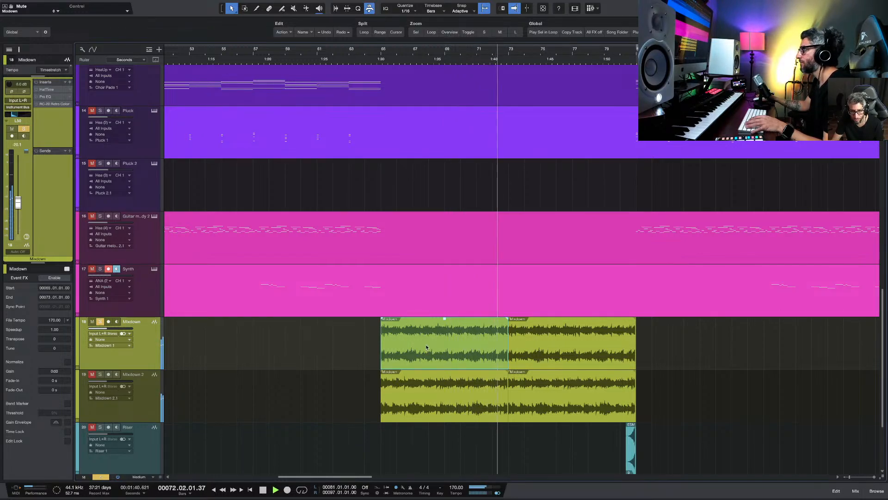
pyautogui.press('space')
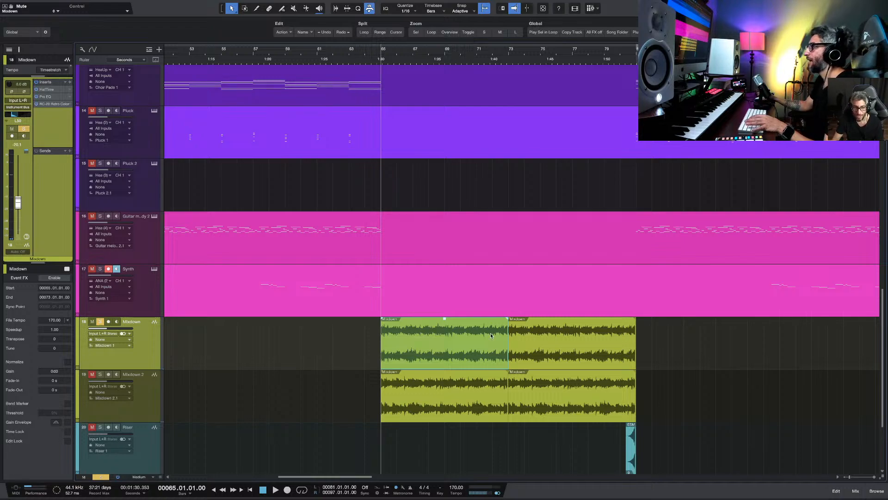
pyautogui.press('space')
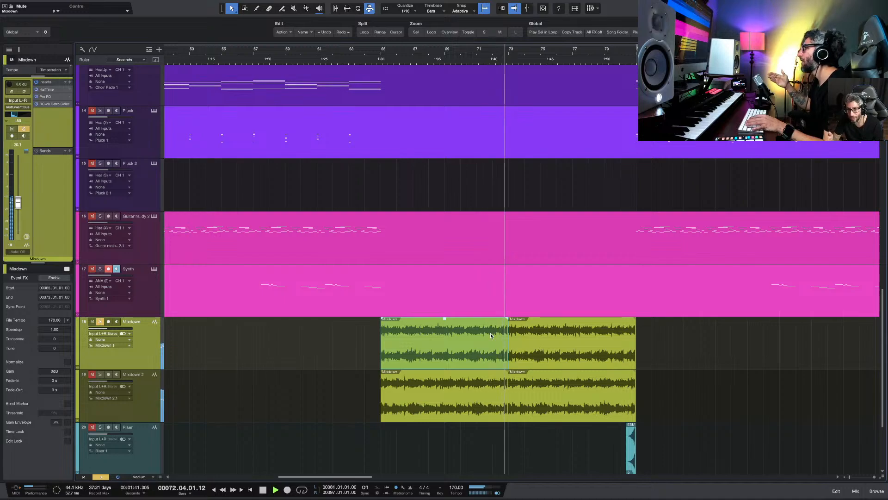
pyautogui.press('space')
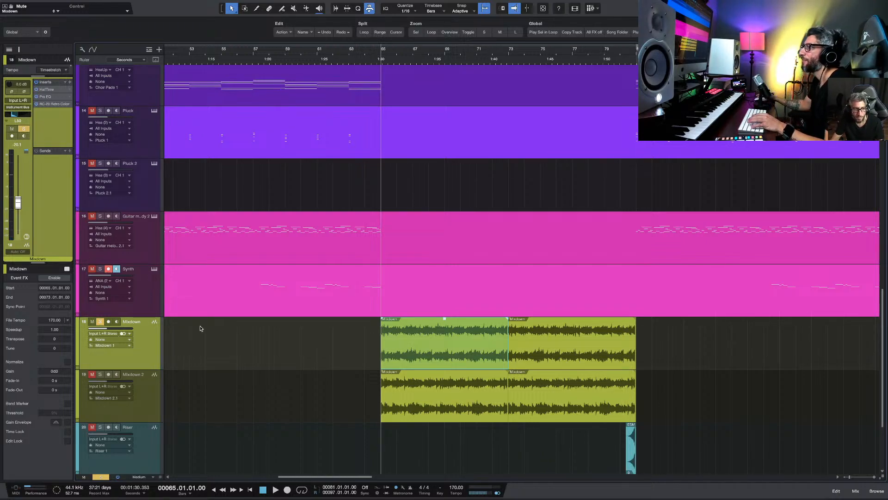
# Step: Move the solo from Mixdown to Mixdown 2 and select the Mixdown 2 track
pyautogui.click(100, 374)
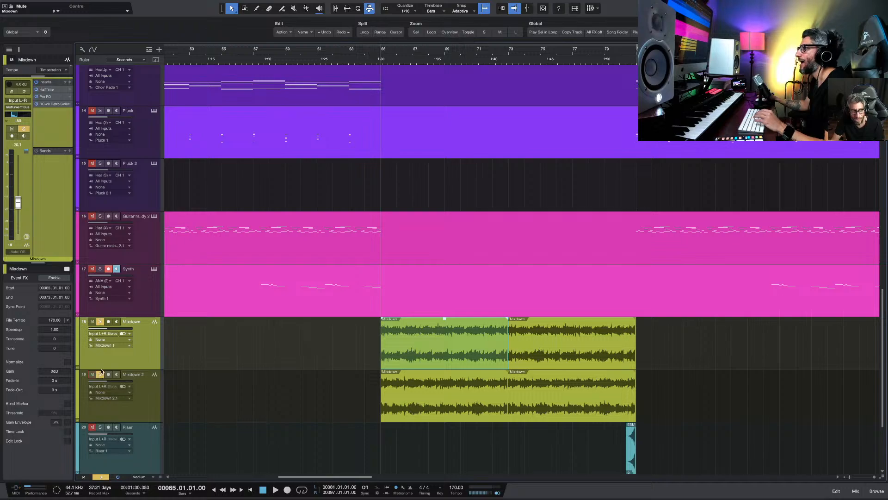
pyautogui.click(101, 323)
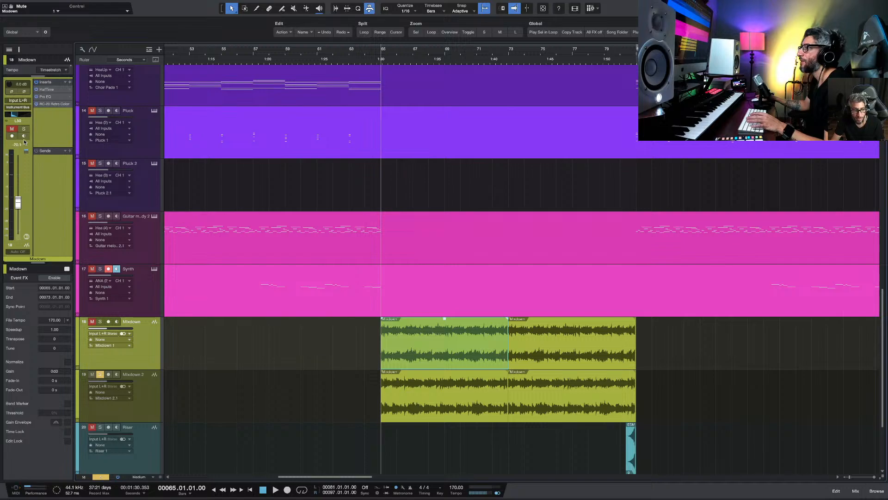
pyautogui.press('Down')
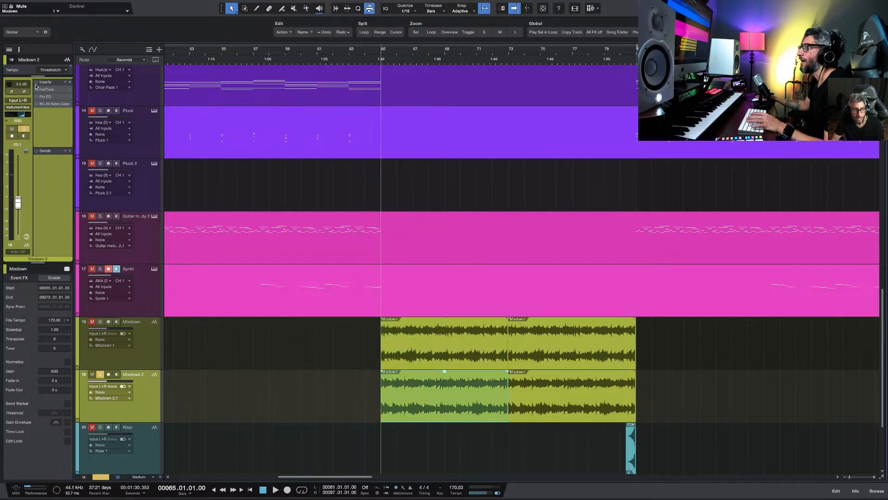
# Step: Inspect the Pro EQ curve on Mixdown 2, close it, and audition the track alone from bar 65
pyautogui.click(49, 97)
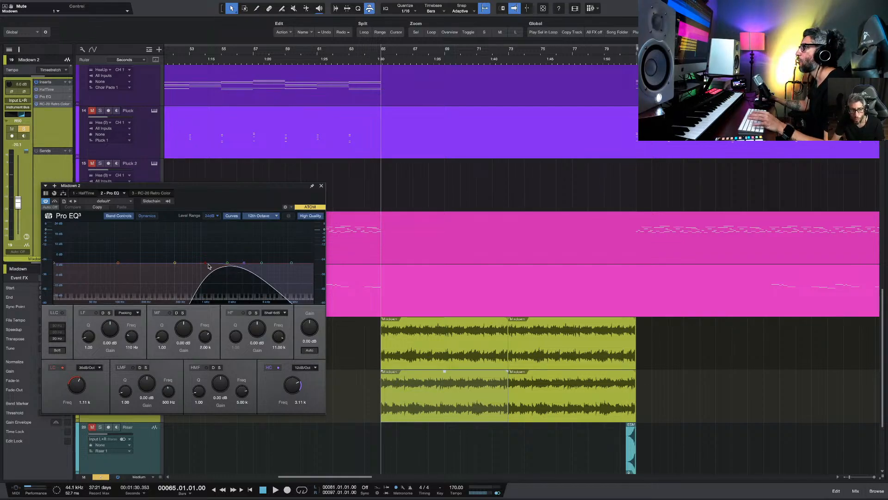
pyautogui.click(322, 187)
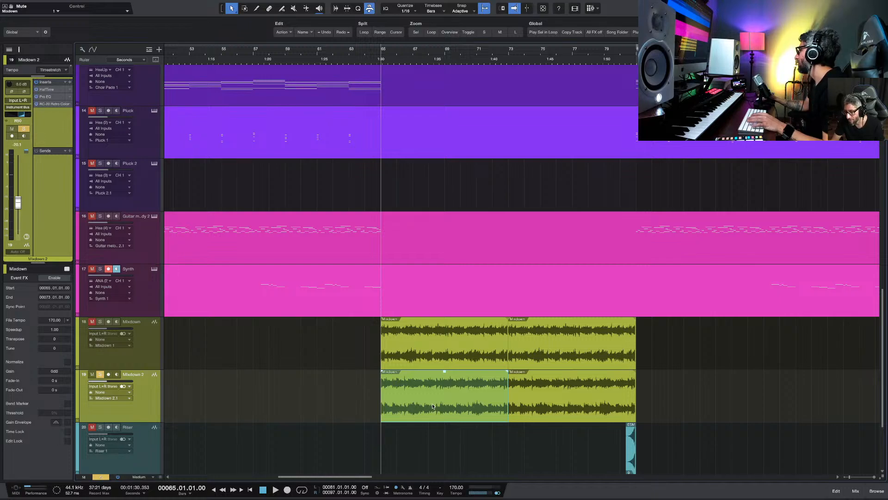
pyautogui.press('space')
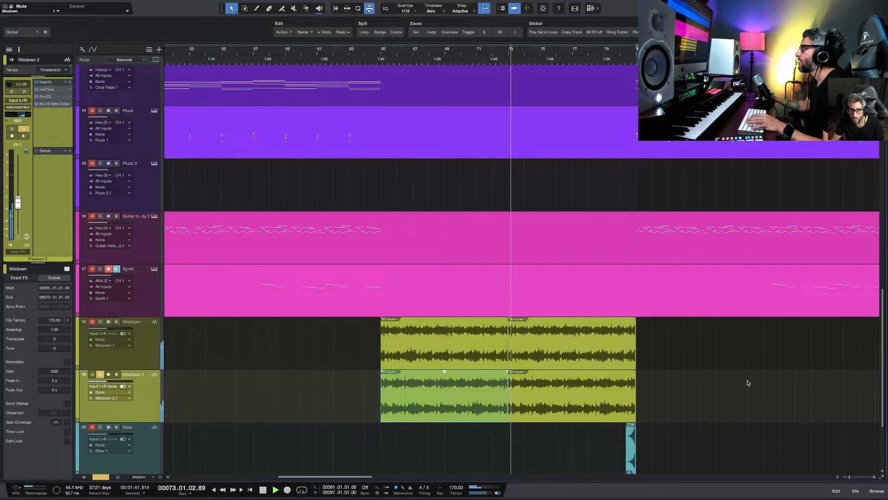
pyautogui.press('space')
# Step: Add the Mixdown track to the solo alongside Mixdown 2 and audition both together from bar 65
pyautogui.click(100, 322)
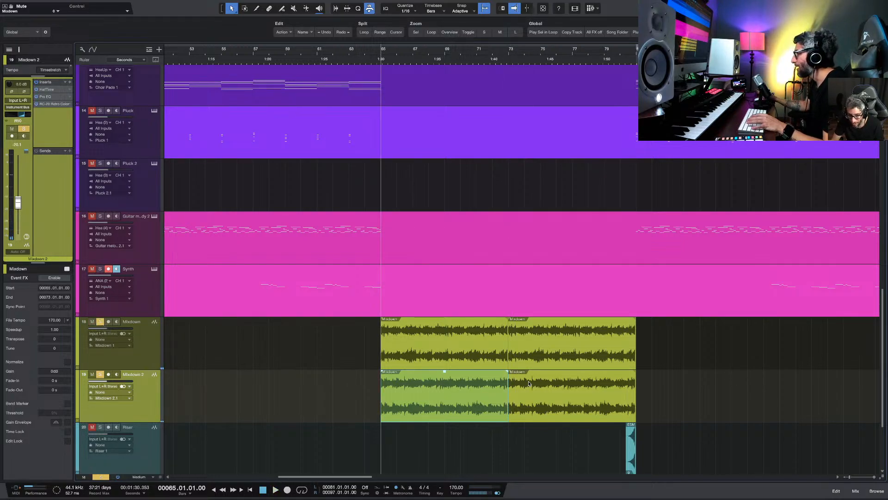
pyautogui.press('space')
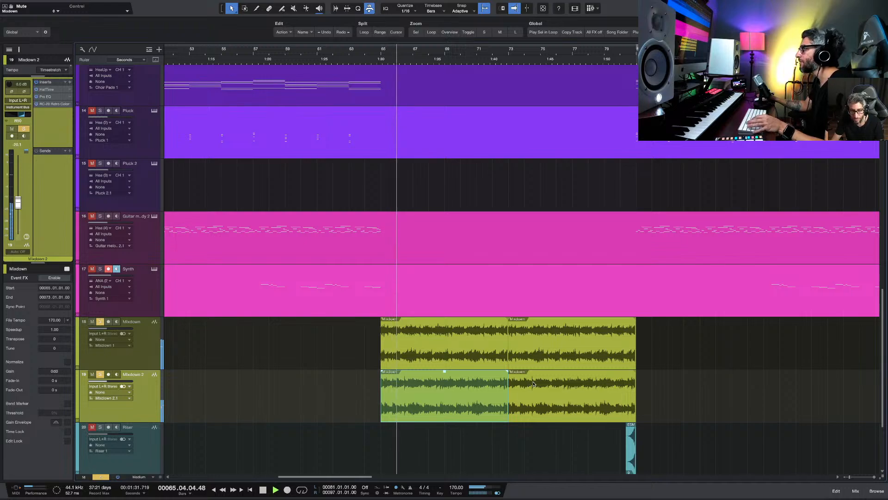
pyautogui.scroll(-1, 663, 396)
pyautogui.scroll(-1, 664, 396)
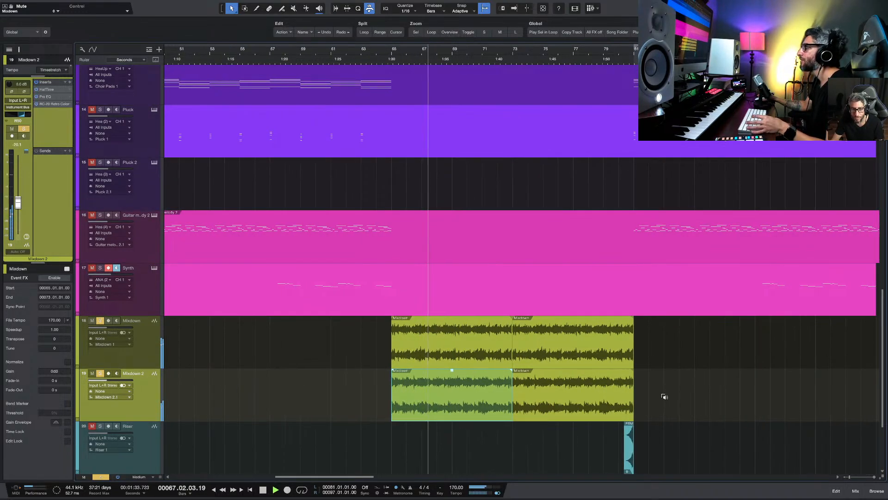
pyautogui.scroll(-2, 663, 396)
pyautogui.scroll(-3, 707, 392)
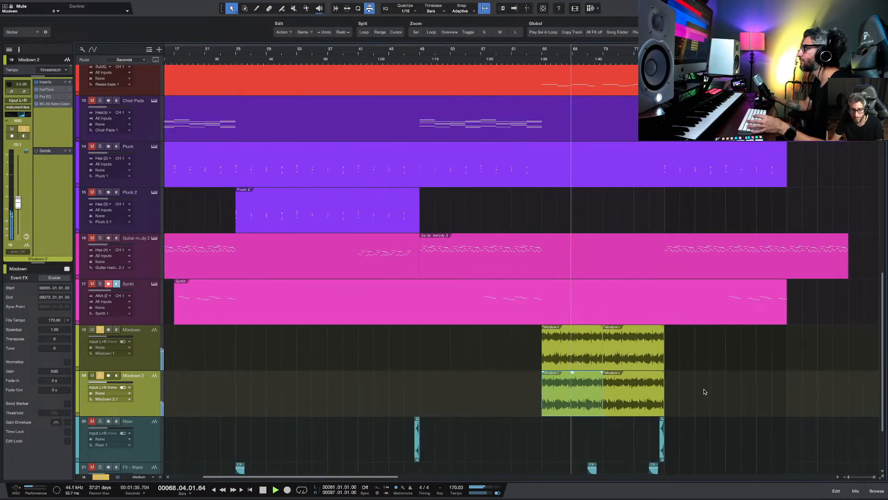
pyautogui.scroll(-2, 705, 392)
pyautogui.scroll(-2, 703, 391)
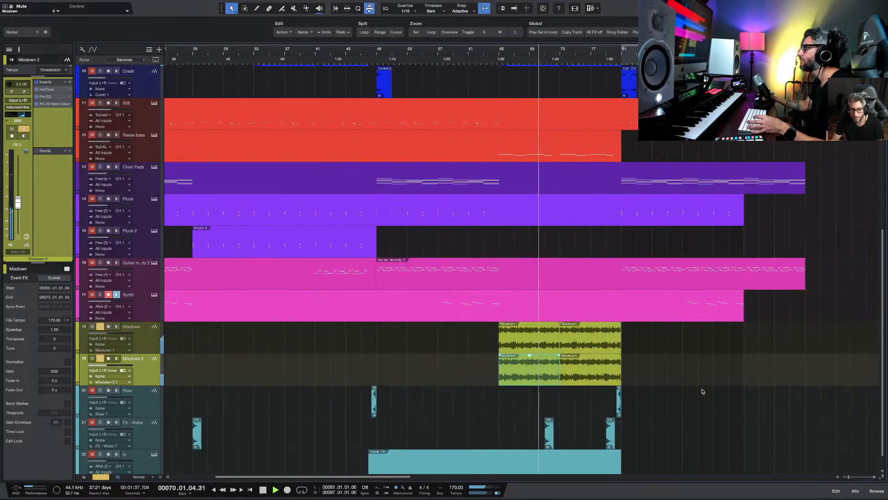
pyautogui.scroll(-2, 611, 384)
pyautogui.scroll(-3, 612, 385)
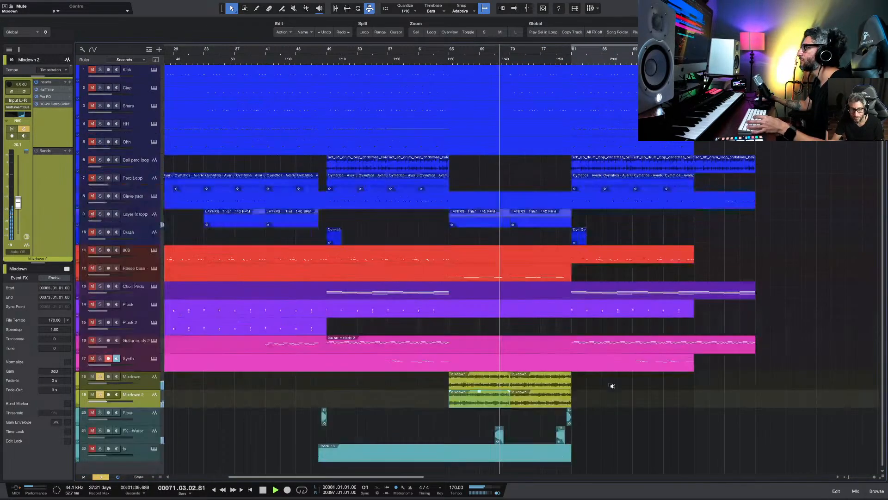
pyautogui.scroll(2, 611, 386)
pyautogui.scroll(-2, 610, 385)
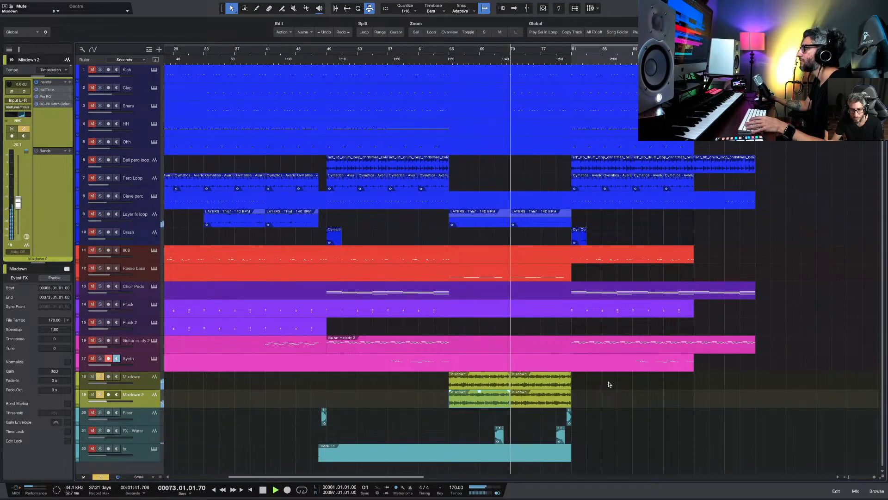
pyautogui.press('space')
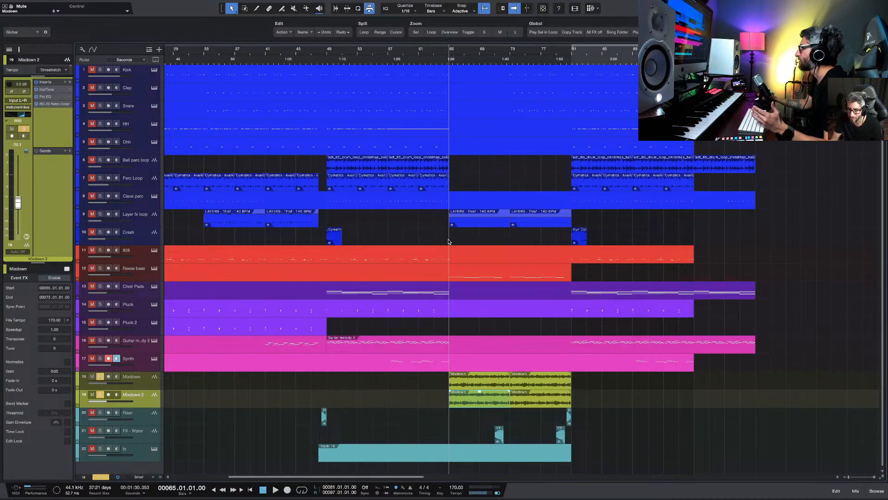
# Step: Solo the Layer fx loop, Reese bass, FX - Water and fx tracks with the mixdowns and audition from bar 65
pyautogui.click(101, 214)
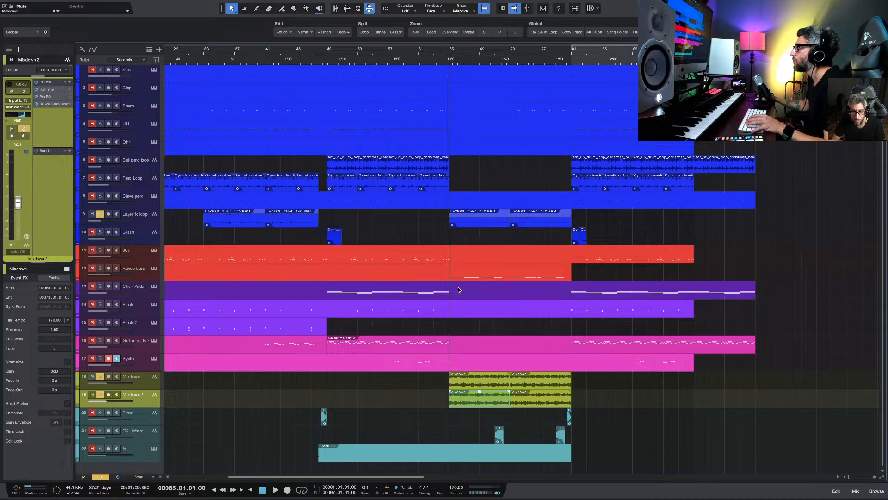
pyautogui.click(101, 269)
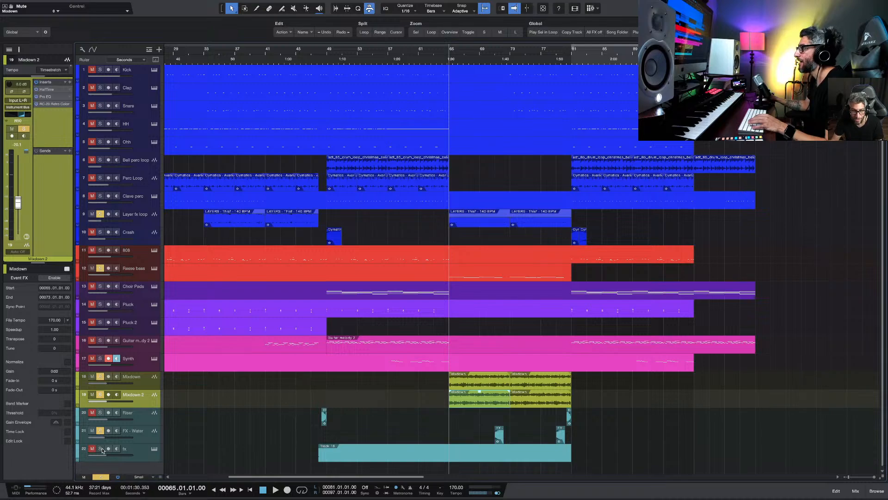
pyautogui.scroll(2, 582, 407)
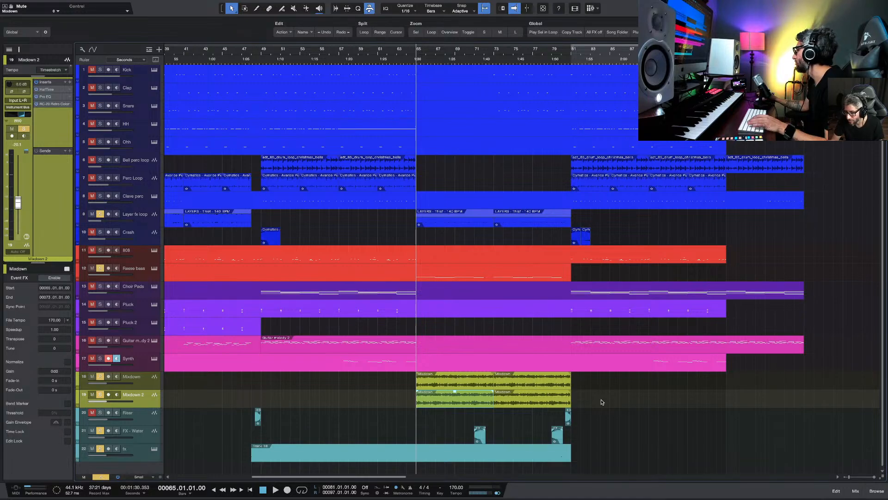
pyautogui.press('space')
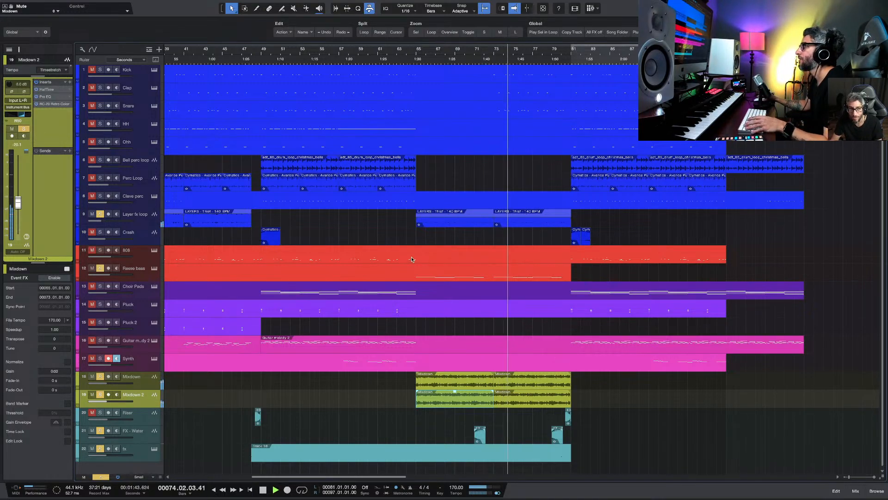
pyautogui.press('space')
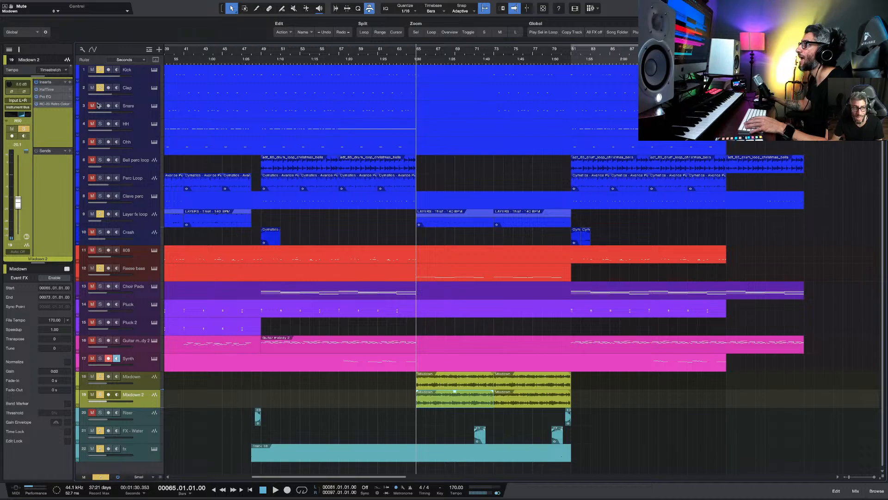
# Step: Add Kick, Clap, Snare and Riser to the solo and audition the section's second half, replaying from bar 77
pyautogui.click(494, 52)
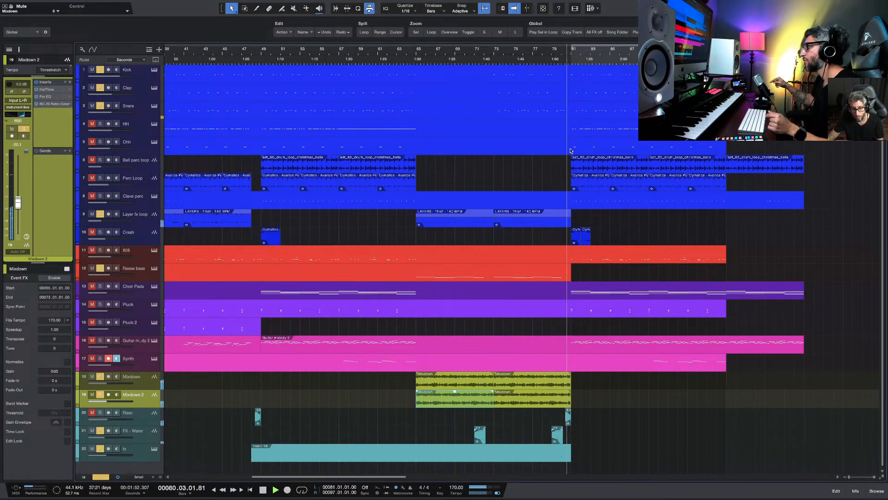
pyautogui.press('space')
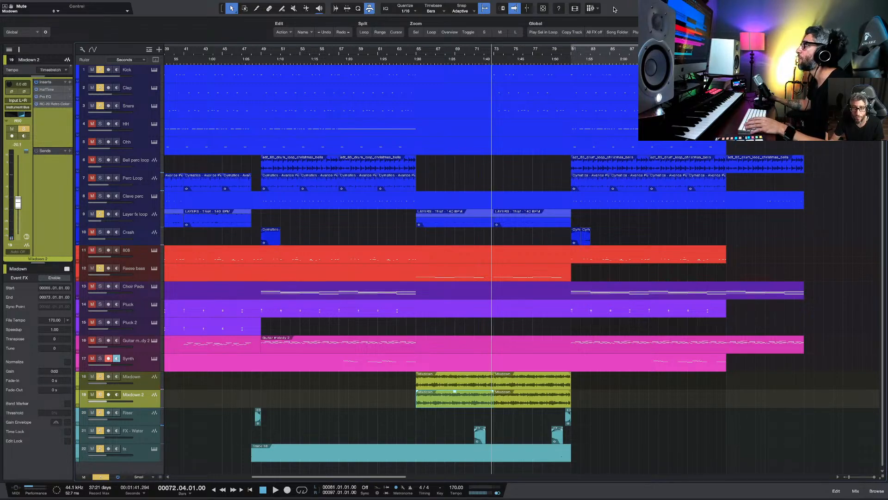
pyautogui.click(535, 52)
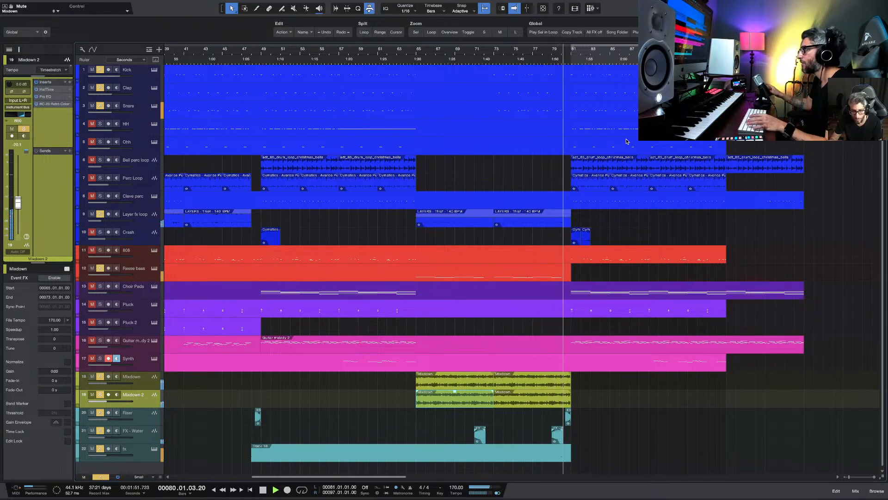
pyautogui.press('space')
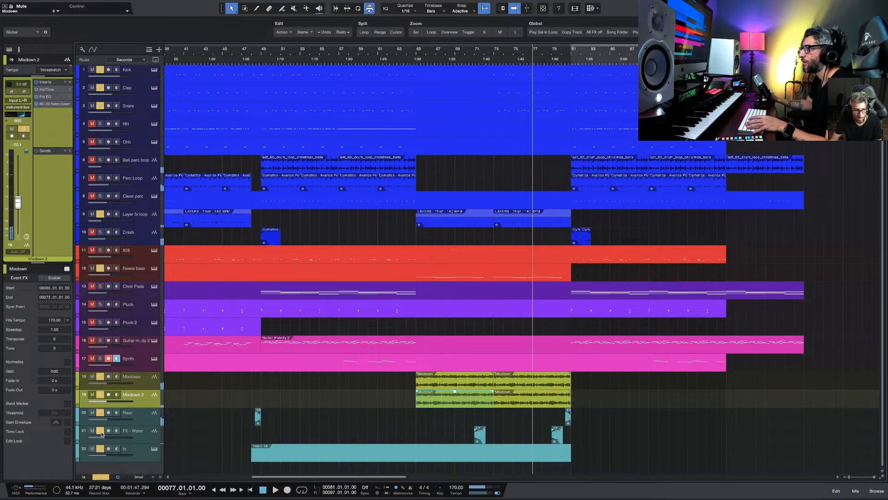
pyautogui.press('space')
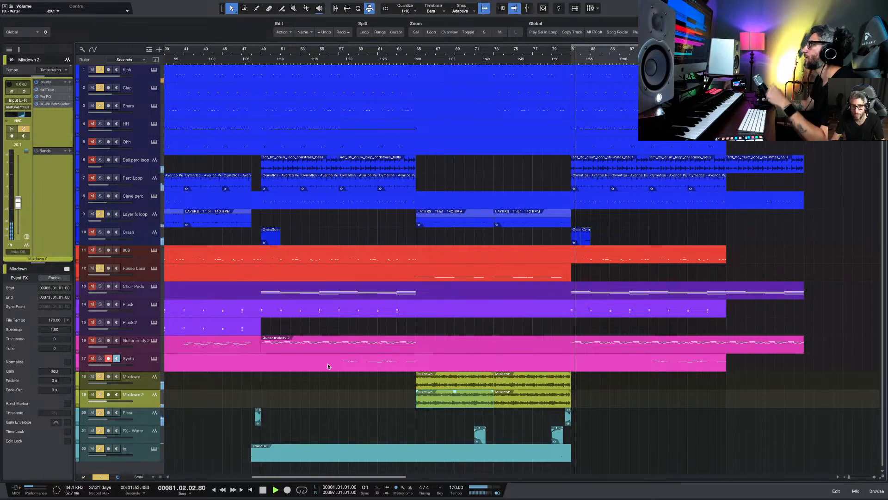
pyautogui.press('space')
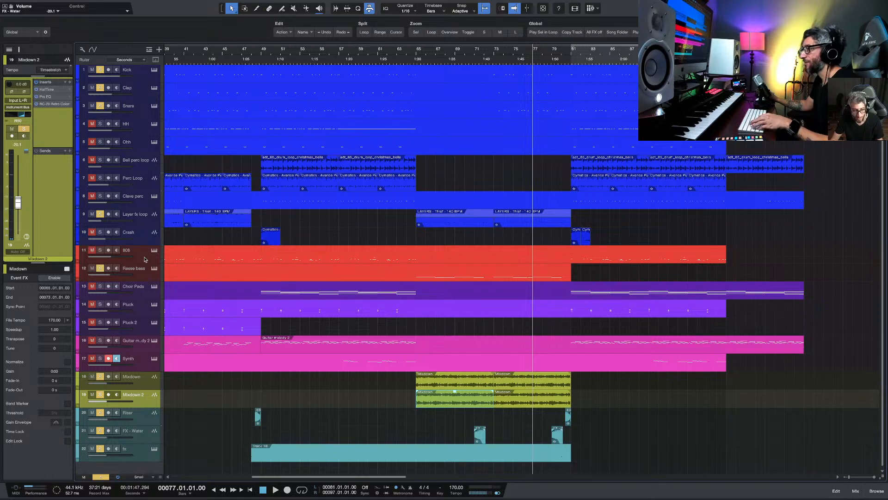
# Step: Clear all track solos and play the full arrangement from bar 77 into the section at bar 81
pyautogui.hotkey('shift', 's')
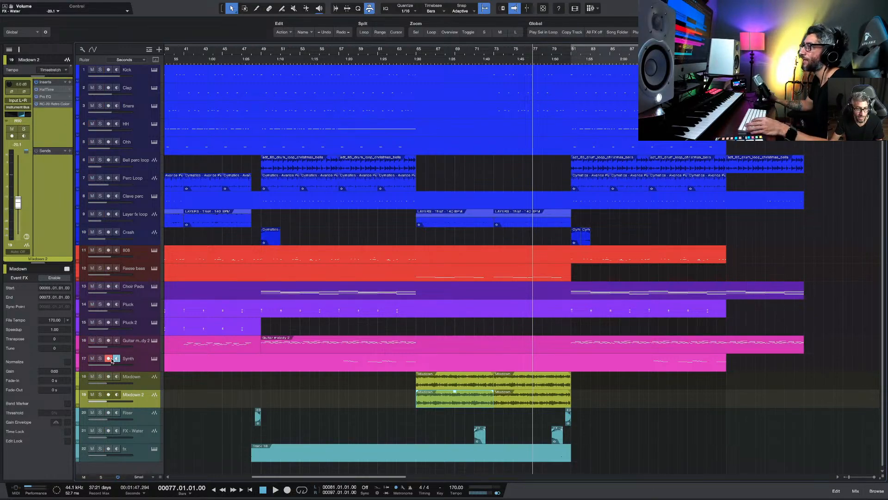
pyautogui.scroll(-4, 305, 329)
pyautogui.scroll(-1, 305, 329)
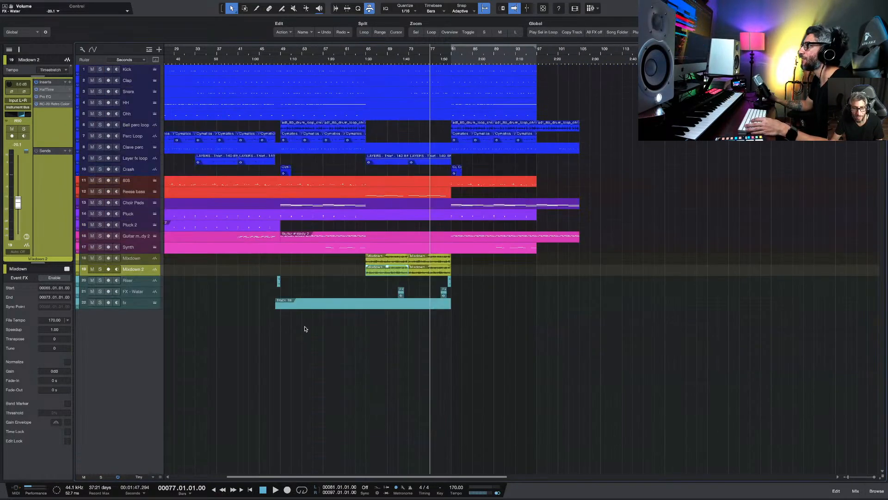
pyautogui.scroll(-1, 305, 329)
pyautogui.scroll(1, 306, 324)
pyautogui.scroll(2, 307, 324)
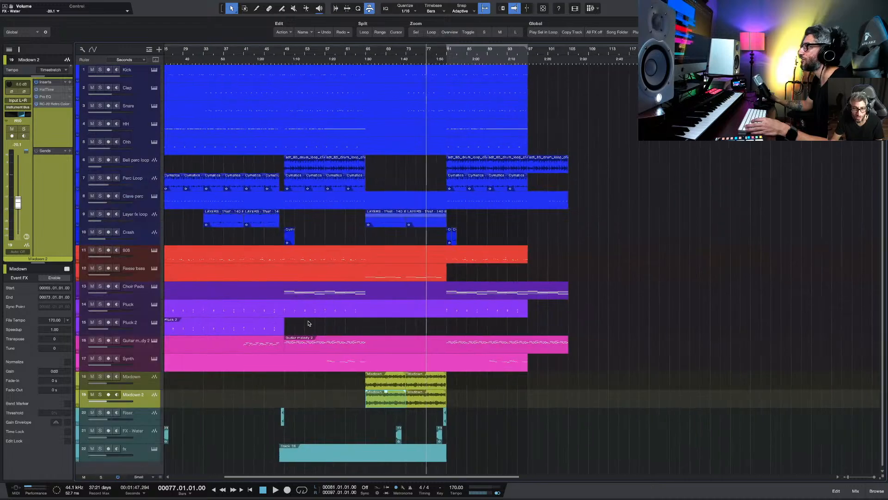
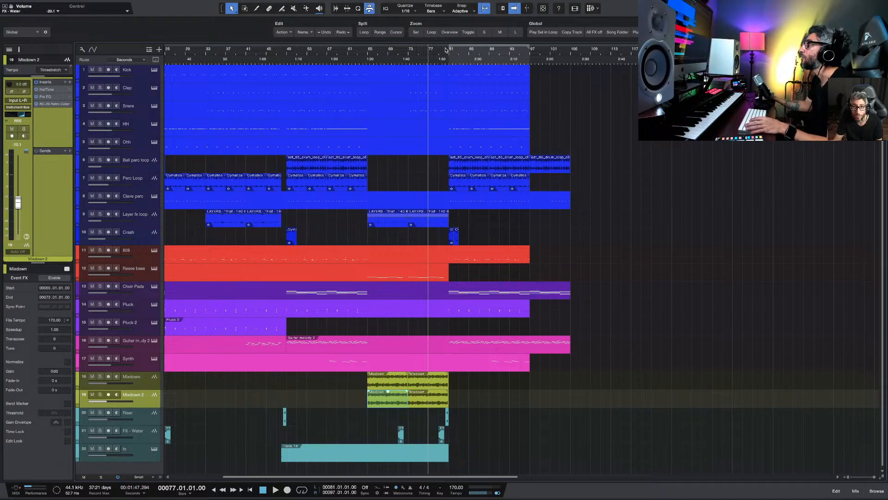
pyautogui.press('space')
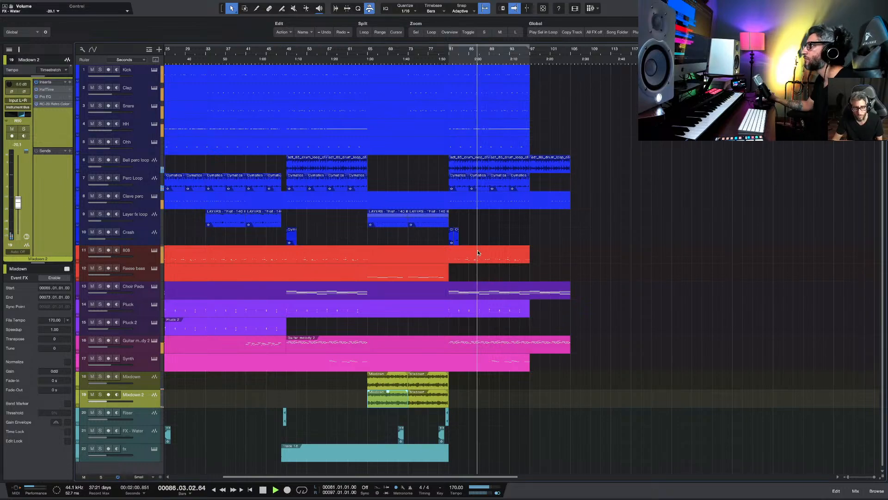
# Step: On the Crash track, move the bar 82 event to bar 88, copy the bar 81 event to bar 89, and audition them
pyautogui.scroll(4, 406, 234)
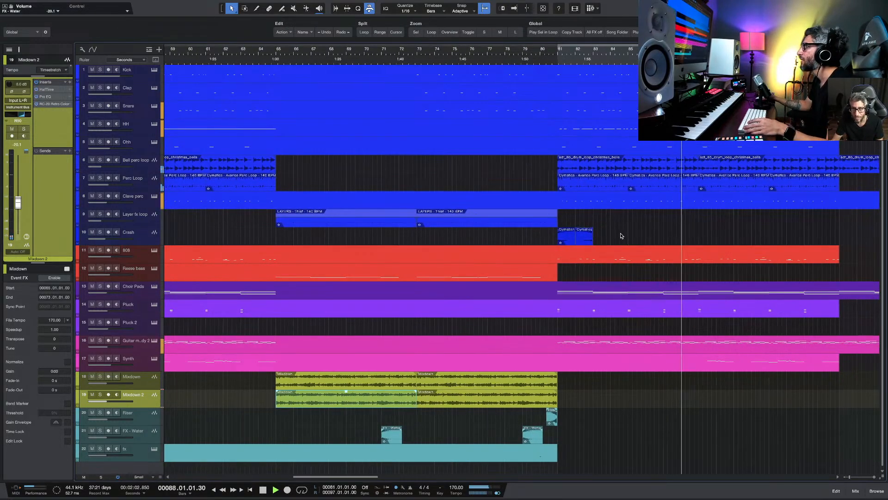
pyautogui.hscroll(2, 621, 236)
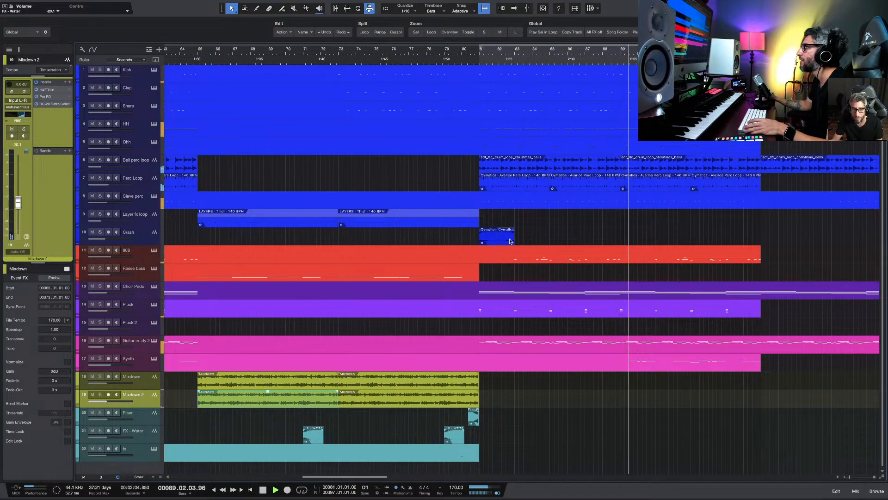
pyautogui.moveTo(511, 241); pyautogui.dragTo(616, 241)
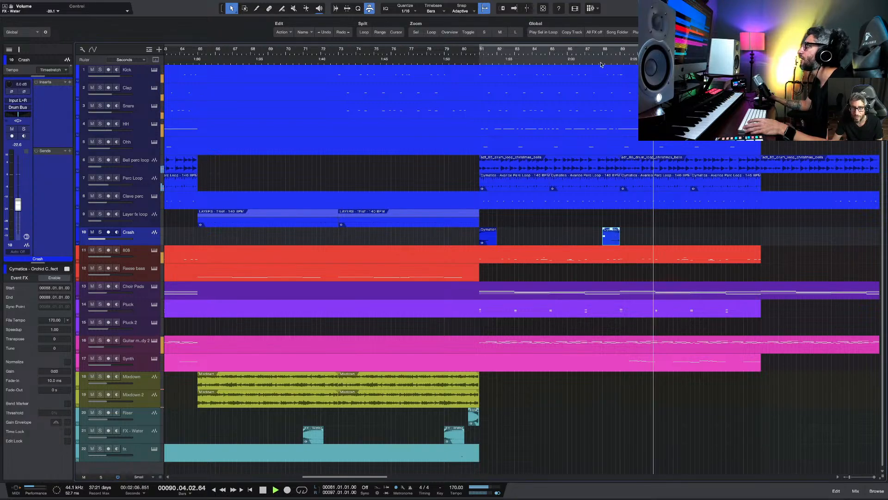
pyautogui.click(591, 62)
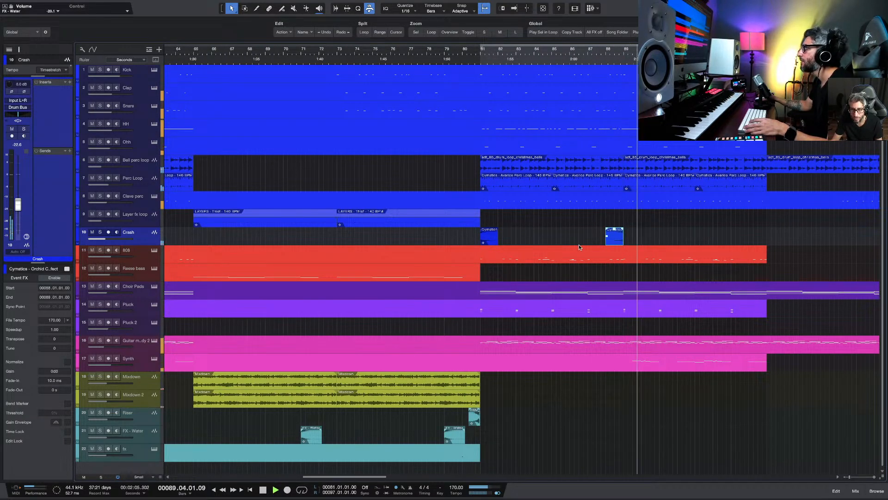
pyautogui.moveTo(485, 237); pyautogui.dragTo(629, 242)
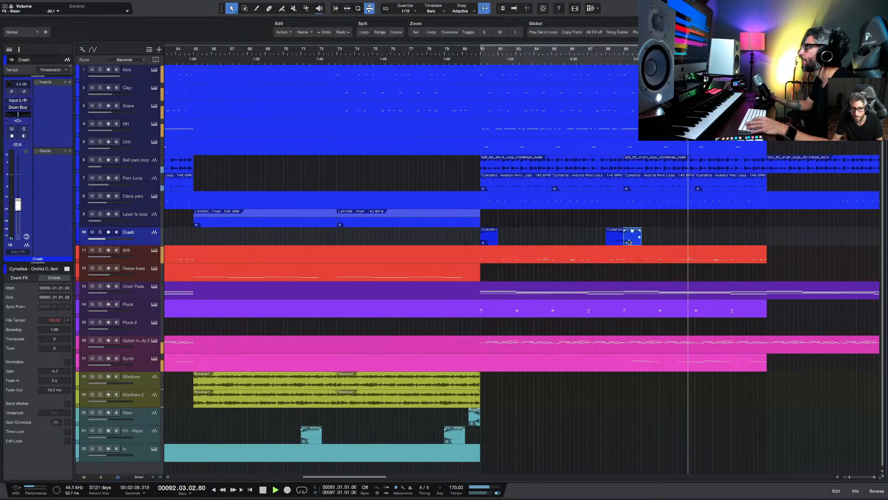
pyautogui.click(596, 54)
# Step: Try bouncing the two Crash events at bars 88 and 89 into one event, audition it, and undo the bounce
pyautogui.scroll(5, 673, 272)
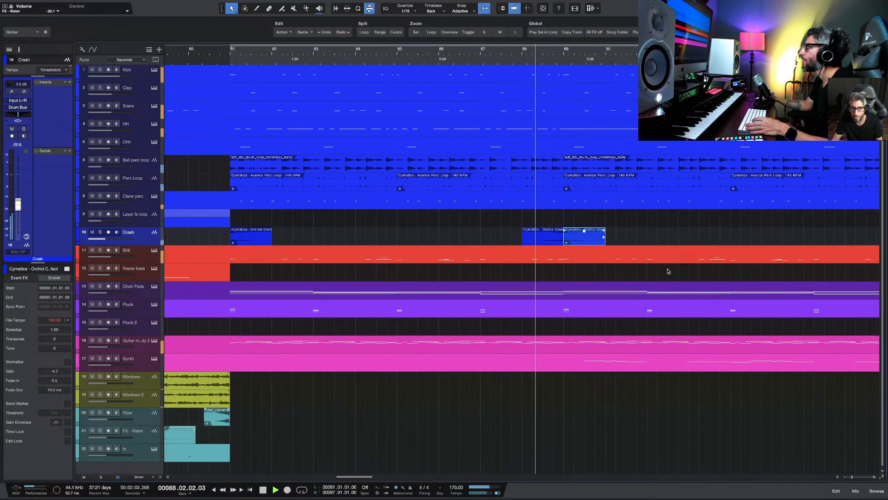
pyautogui.moveTo(637, 239); pyautogui.dragTo(509, 240)
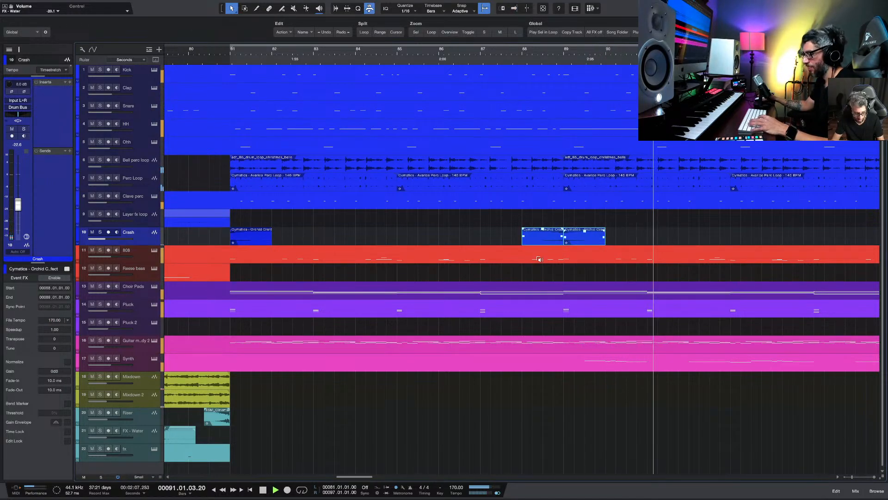
pyautogui.hotkey('ctrl', 'b')
pyautogui.click(506, 44)
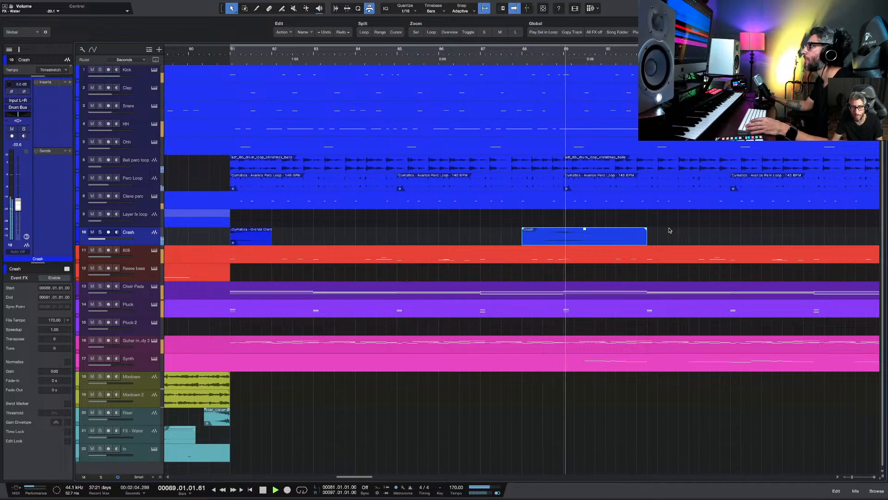
pyautogui.scroll(-5, 666, 230)
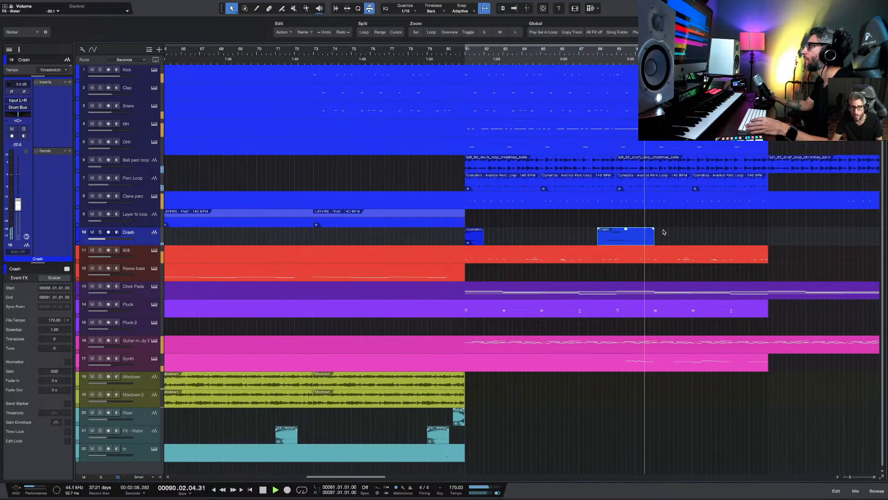
pyautogui.press('super+z')
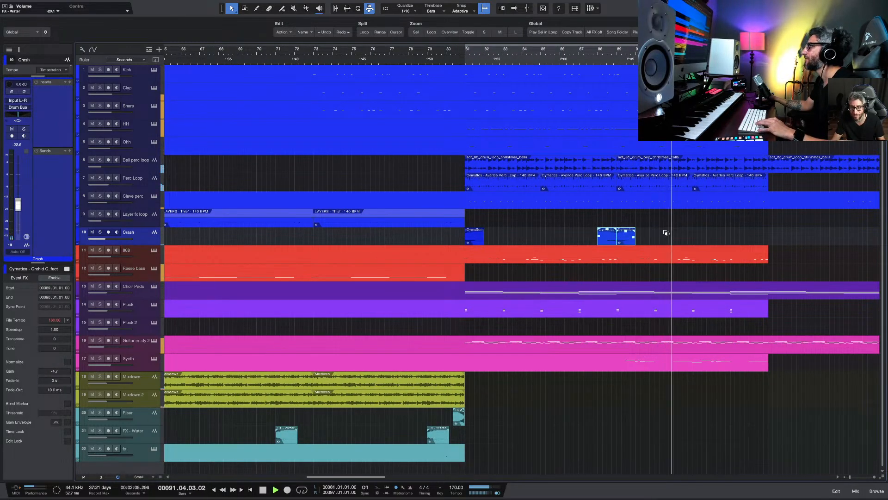
pyautogui.click(637, 239)
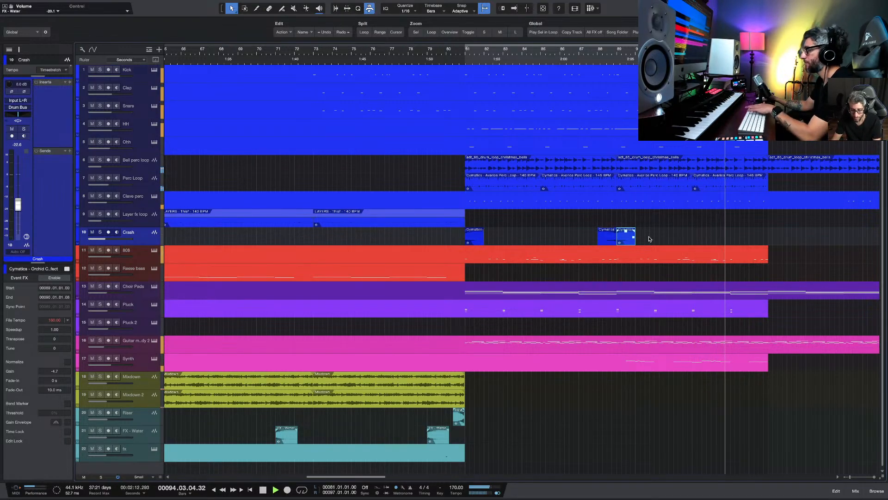
# Step: Undo the copied Crash event at bar 89, add a Reverb send at 0 dB to the Crash track, and audition it
pyautogui.press('super+z')
pyautogui.click(586, 58)
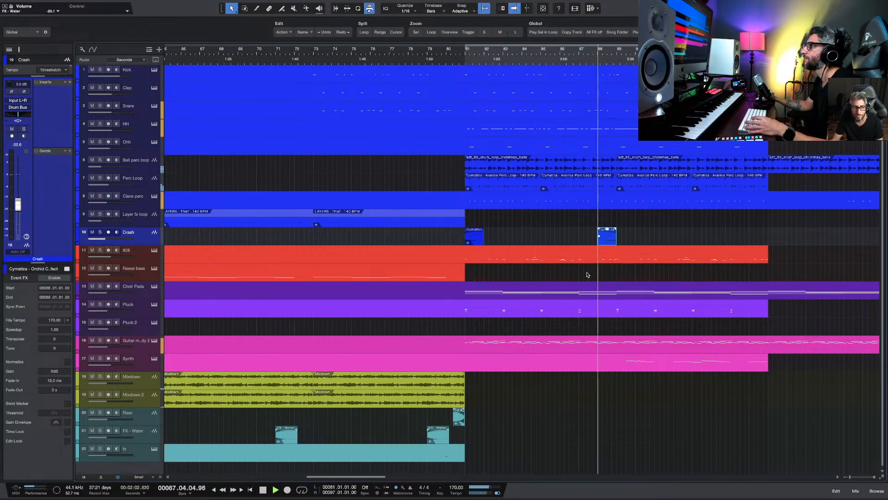
pyautogui.click(70, 151)
pyautogui.click(99, 167)
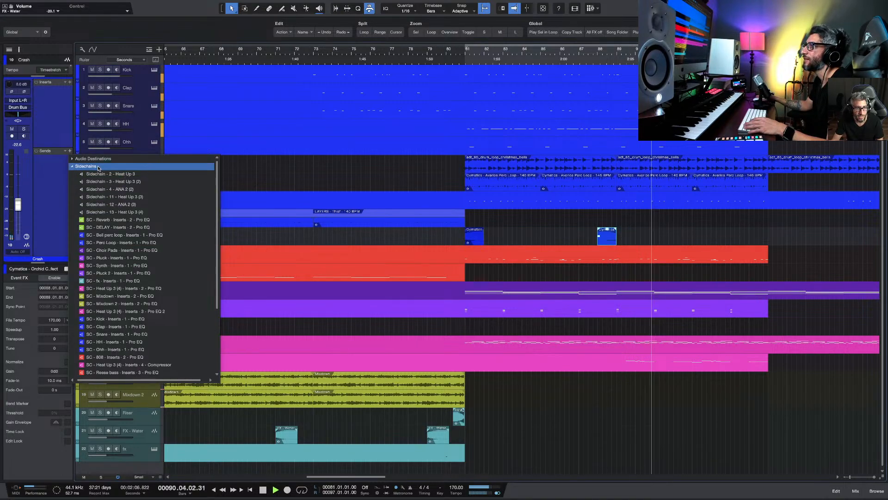
pyautogui.click(93, 158)
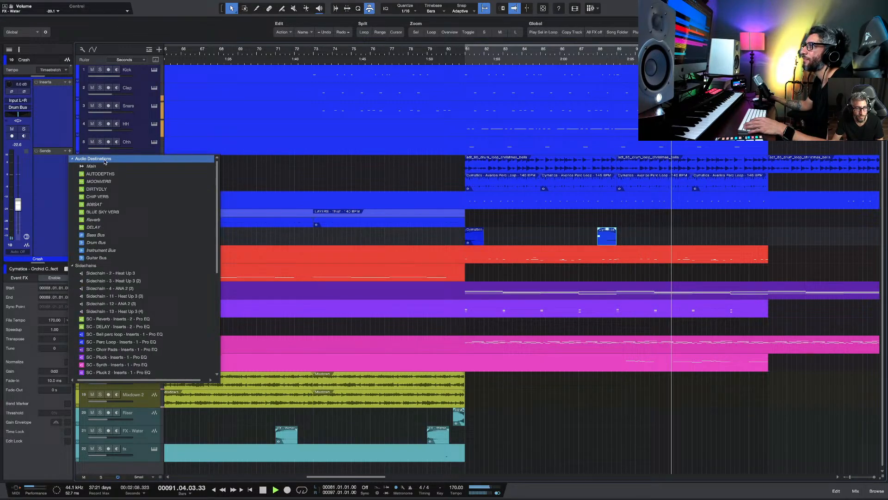
pyautogui.click(115, 221)
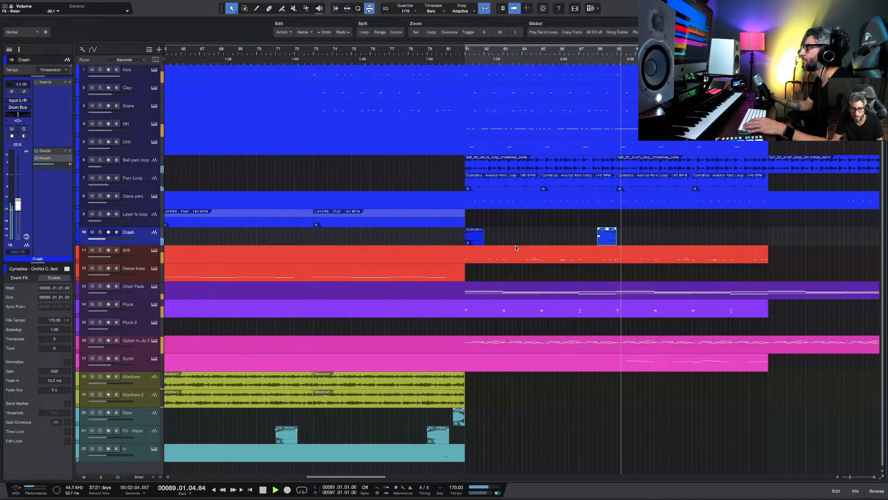
pyautogui.moveTo(53, 164); pyautogui.dragTo(60, 164)
pyautogui.press('space')
pyautogui.press('space')
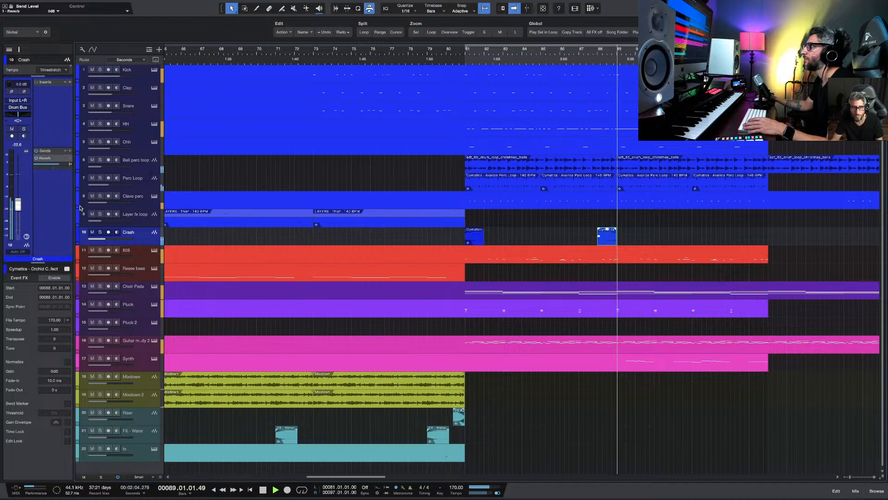
# Step: Examine where each track's part stops while the final section plays through to the song's end
pyautogui.scroll(-2, 503, 252)
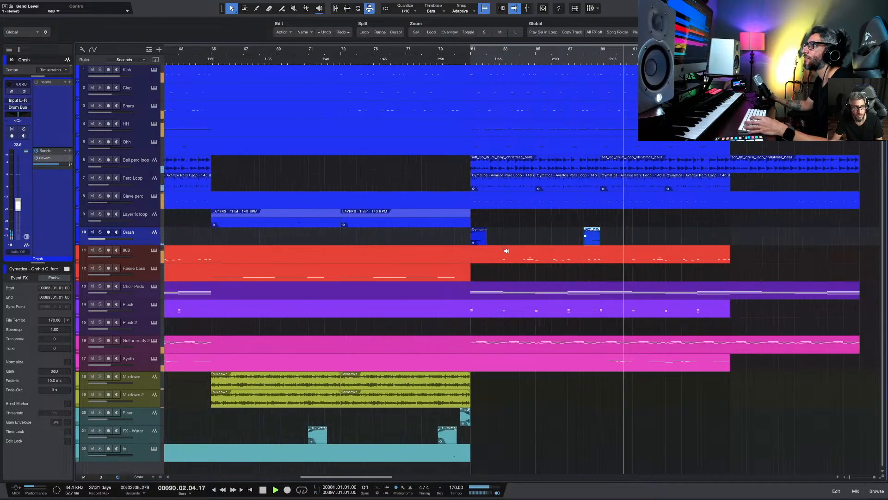
pyautogui.scroll(-1, 512, 251)
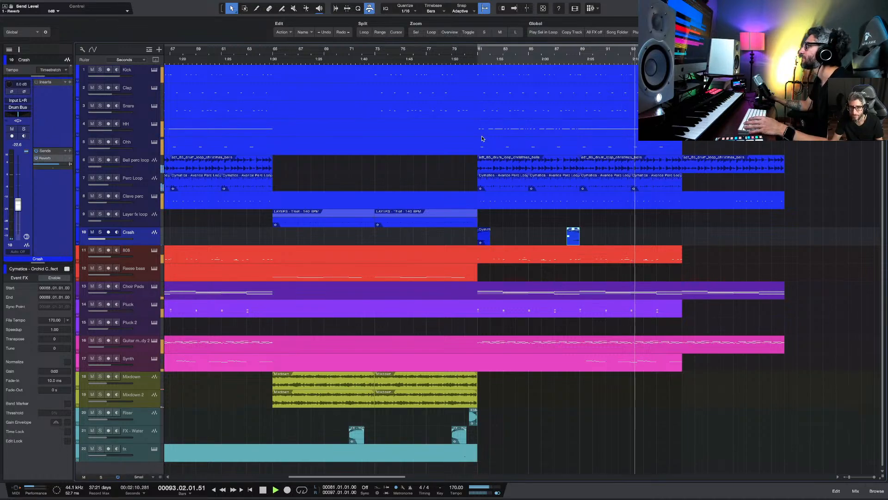
pyautogui.scroll(-1, 561, 212)
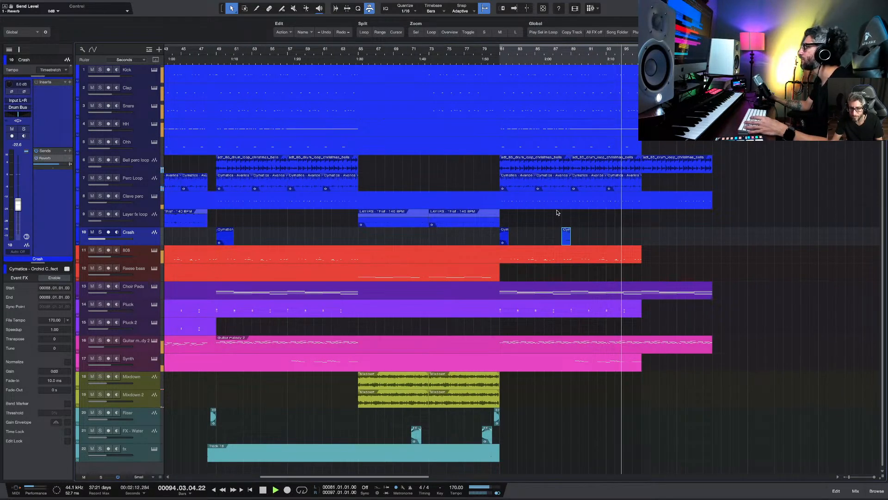
pyautogui.scroll(-1, 558, 212)
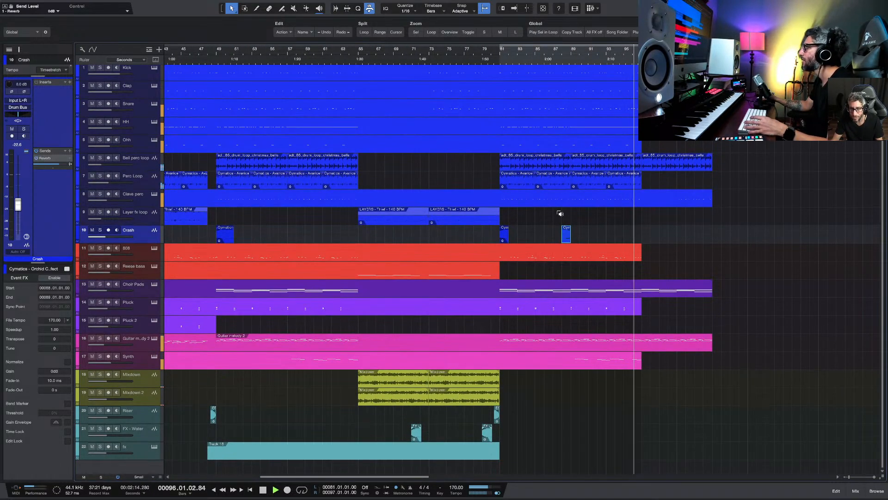
pyautogui.hscroll(1, 558, 213)
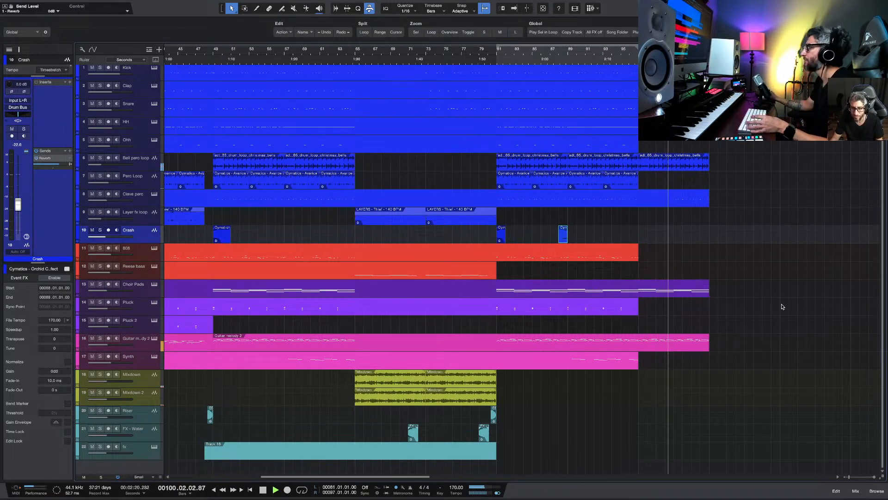
pyautogui.press('w')
pyautogui.press('w')
pyautogui.press('e')
pyautogui.press('e')
pyautogui.press('e')
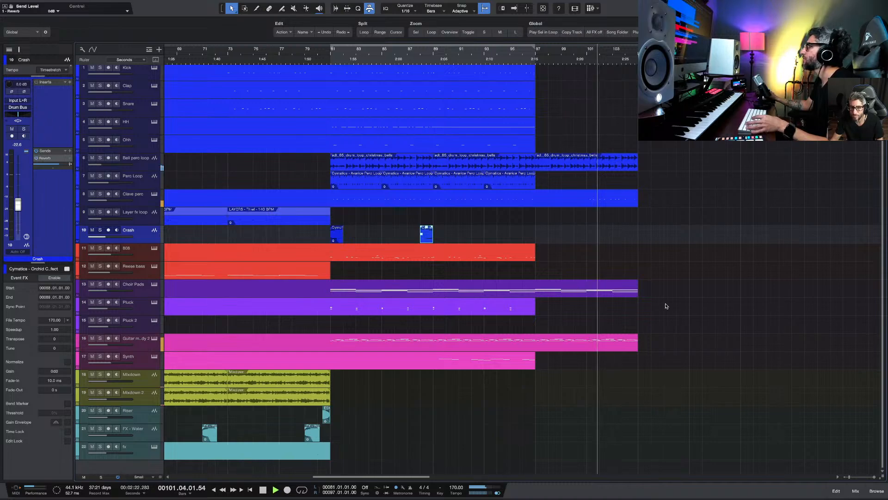
# Step: Trim the end of the Clave perc part slightly, shorten the last Bell perc loop event to bar 104, and replay from bar 103
pyautogui.click(635, 196)
pyautogui.moveTo(636, 197); pyautogui.dragTo(632, 196)
pyautogui.press('space')
pyautogui.moveTo(639, 164); pyautogui.dragTo(625, 164)
pyautogui.click(614, 45)
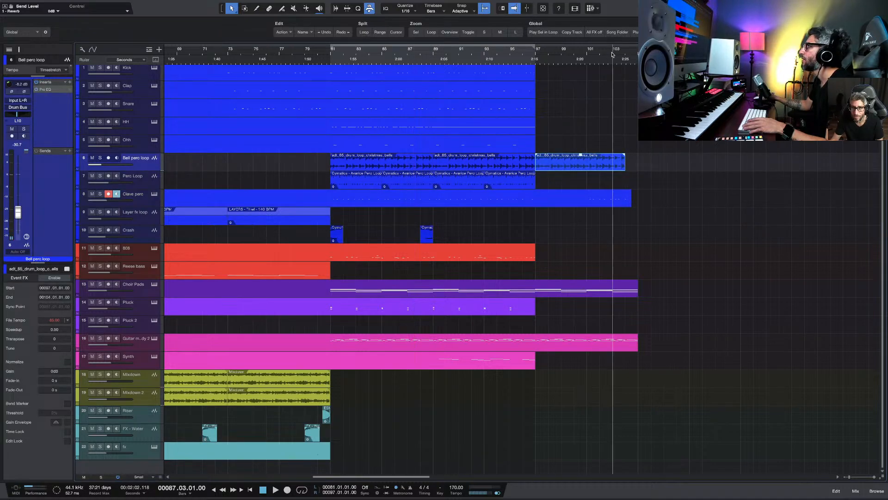
pyautogui.press('space')
# Step: Try shortening the Choir Pads part to end at bar 104 and audition the ending from bar 100
pyautogui.moveTo(638, 290); pyautogui.dragTo(625, 290)
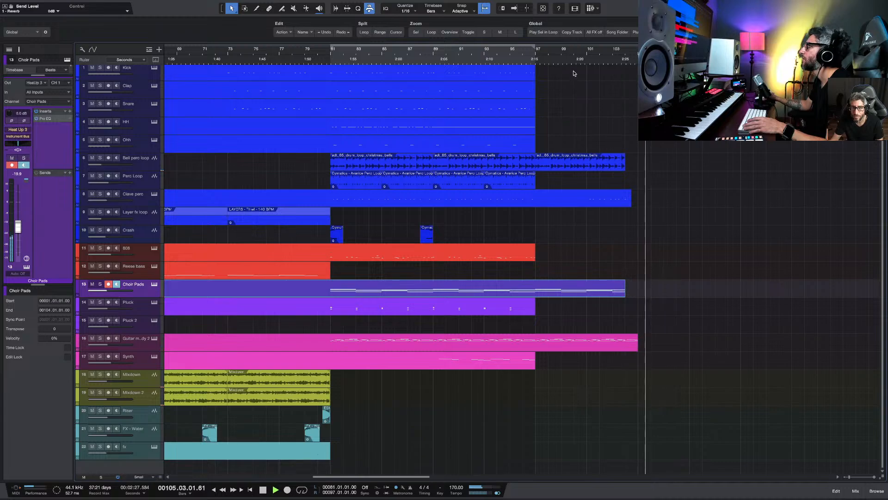
pyautogui.click(579, 50)
pyautogui.scroll(3, 641, 255)
pyautogui.scroll(1, 641, 256)
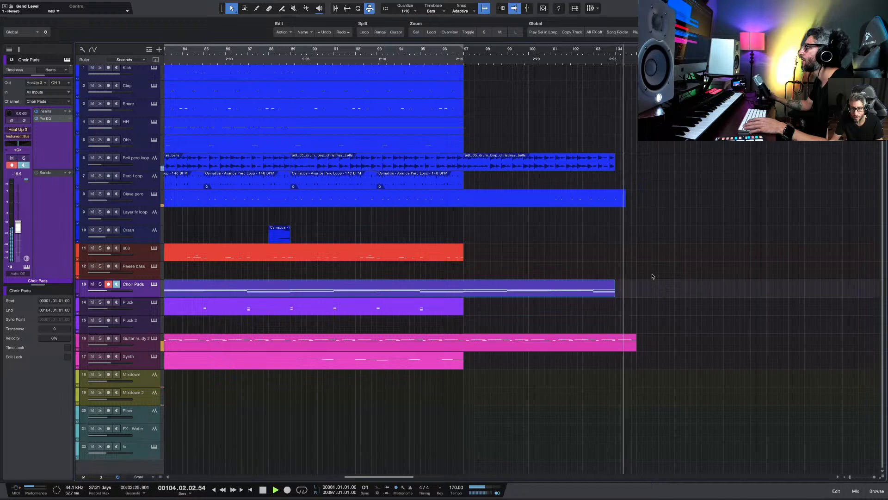
pyautogui.press('space')
# Step: Extend the Choir Pads part to bar 105, shorten its last chord to end at bar 104, and audition the ending
pyautogui.moveTo(616, 290); pyautogui.dragTo(636, 290)
pyautogui.doubleClick(627, 288)
pyautogui.hscroll(3, 749, 305)
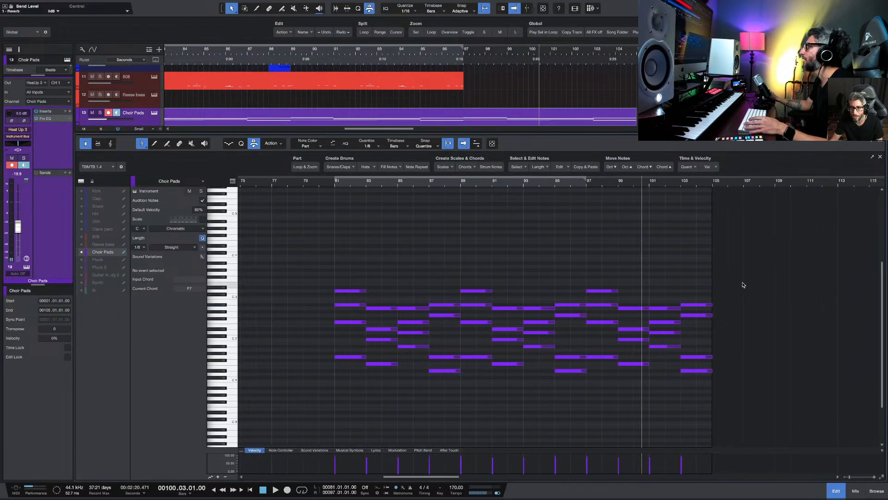
pyautogui.moveTo(707, 273); pyautogui.dragTo(696, 371)
pyautogui.press('space')
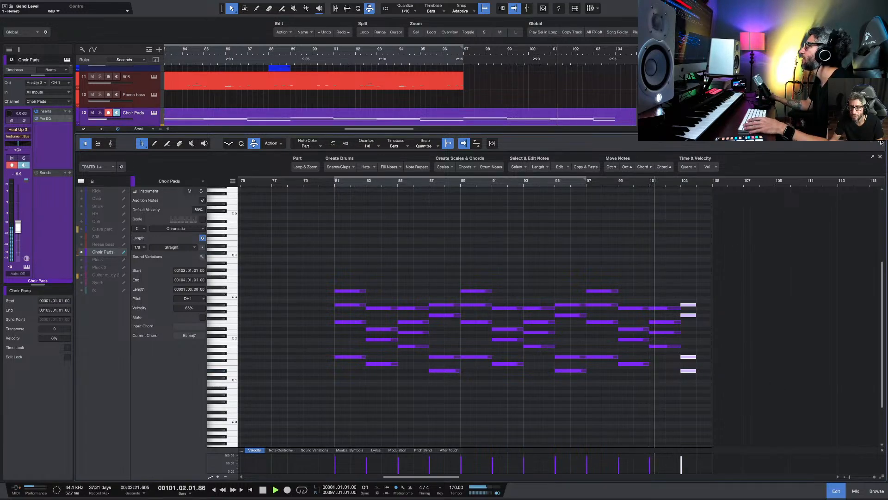
pyautogui.press('F2')
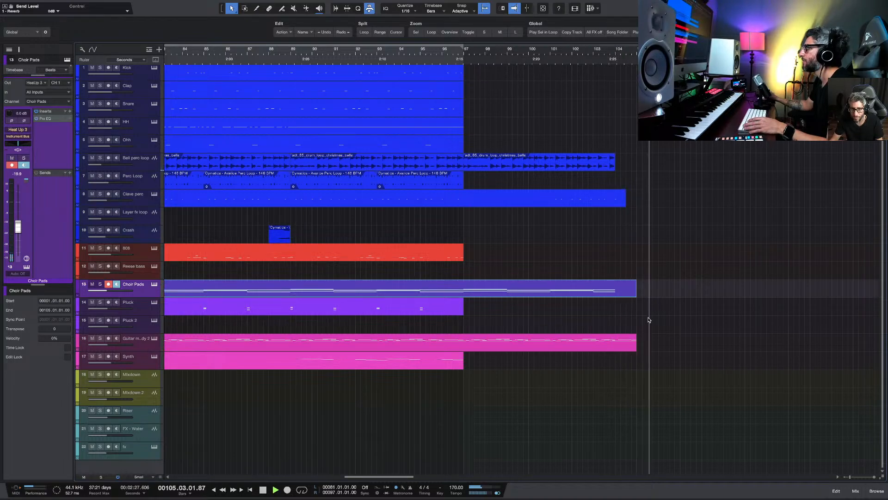
# Step: Stop playback, view the entire arrangement at once, and return to the song's start
pyautogui.scroll(-5, 660, 323)
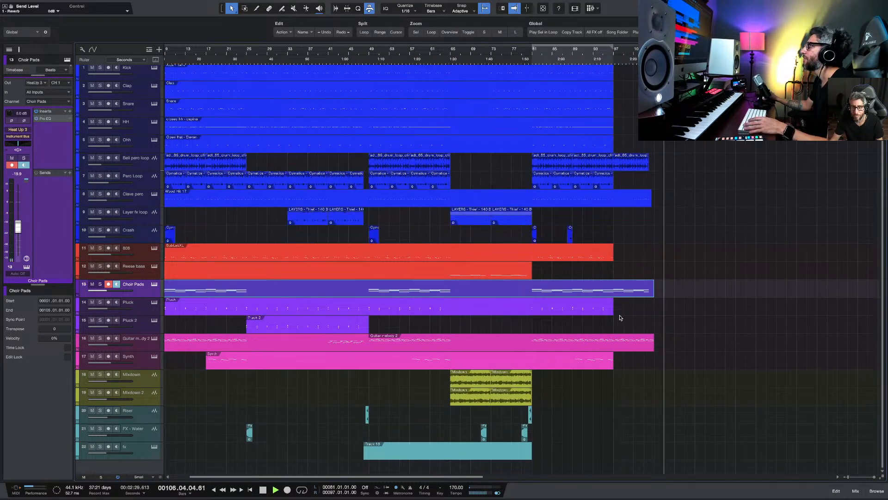
pyautogui.press('space')
pyautogui.scroll(-3, 629, 317)
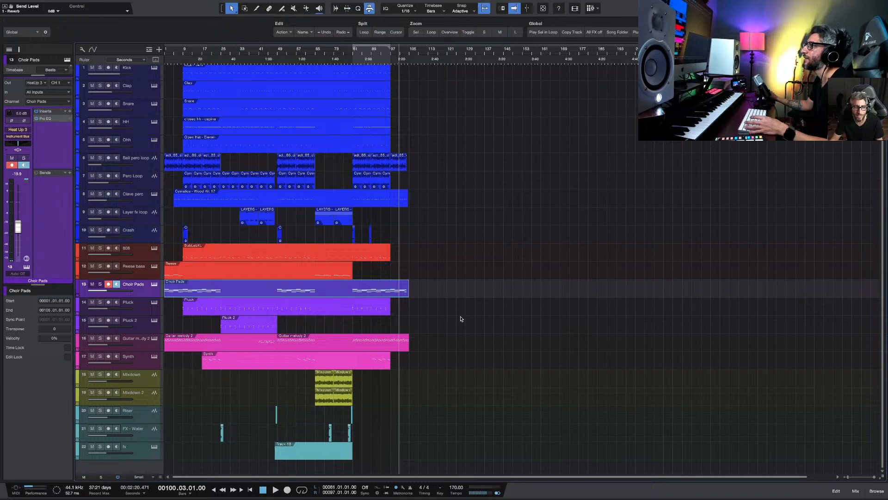
pyautogui.scroll(-2, 461, 319)
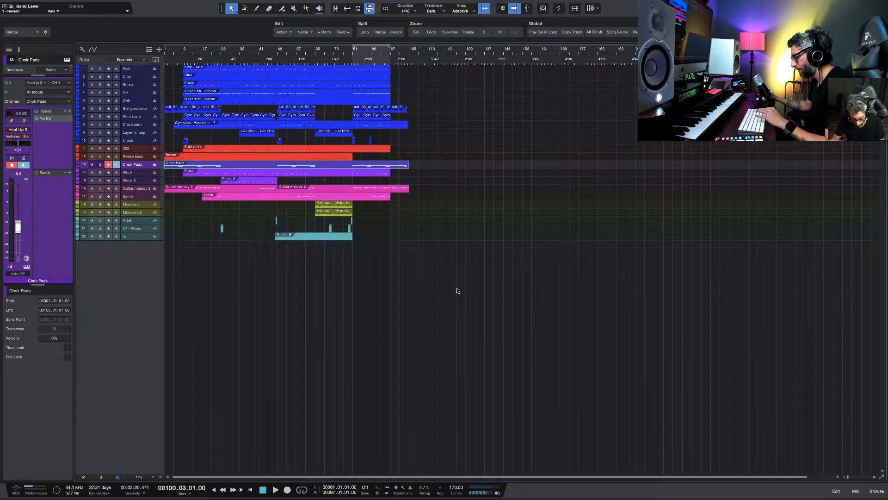
pyautogui.press('Home')
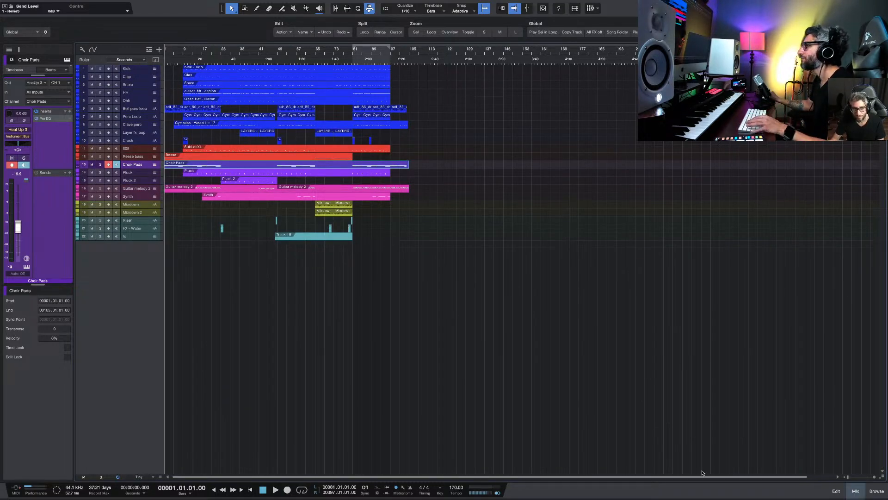
# Step: Open the mixer and inspect the 808 channel's FabFilter Saturn 2, Pro EQ and Compressor inserts
pyautogui.click(856, 490)
pyautogui.hscroll(-3, 245, 325)
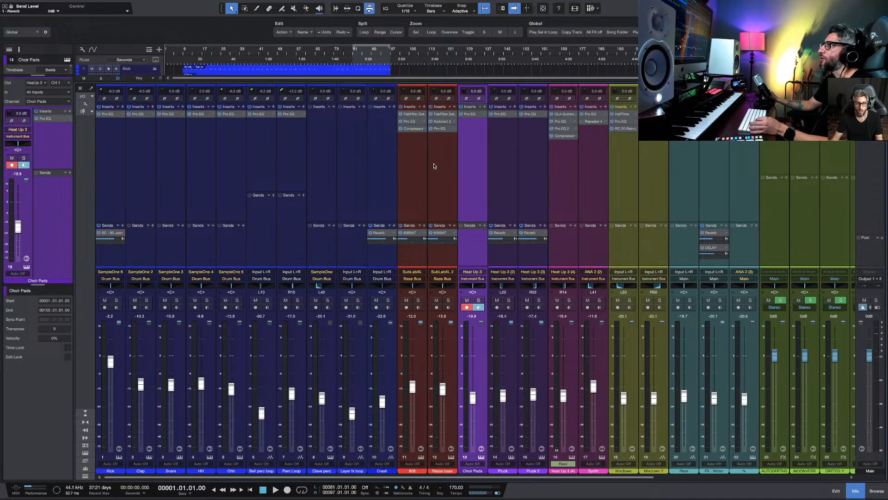
pyautogui.hscroll(3, 433, 163)
pyautogui.hscroll(2, 433, 161)
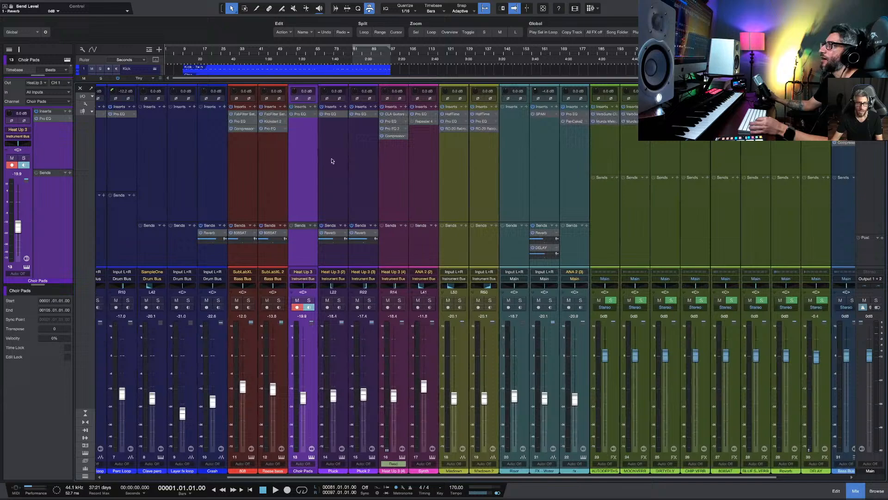
pyautogui.click(245, 115)
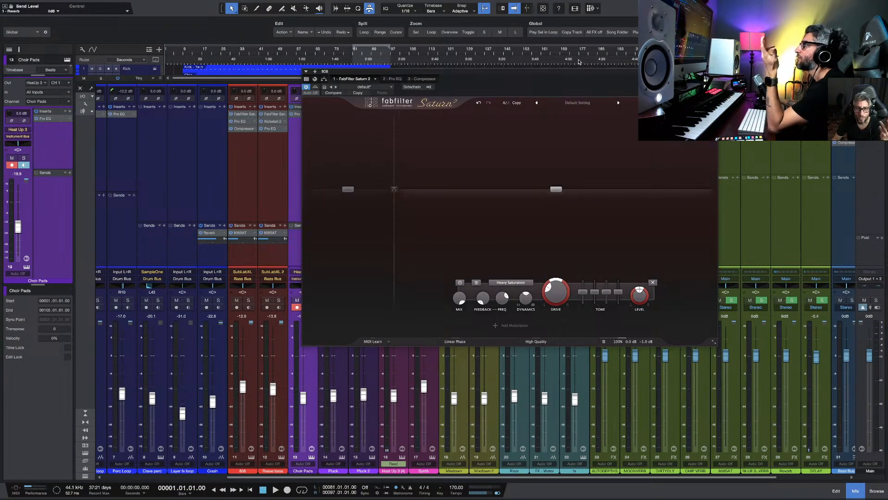
pyautogui.click(242, 122)
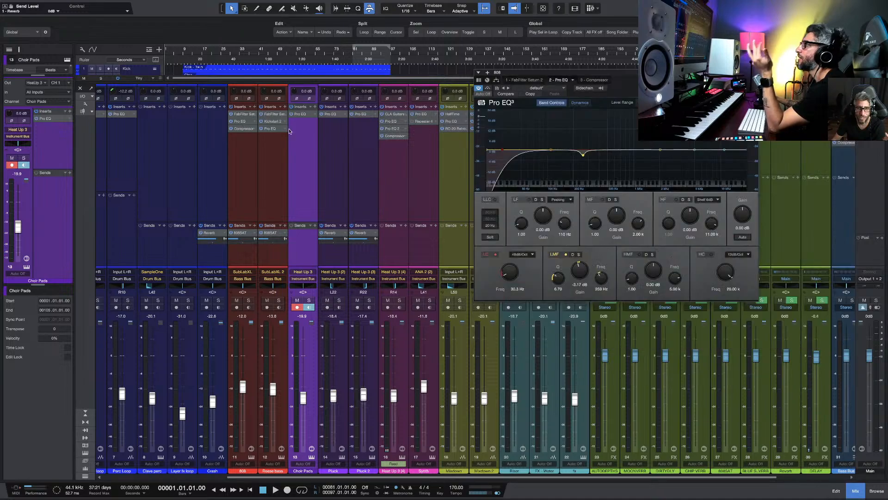
pyautogui.click(244, 129)
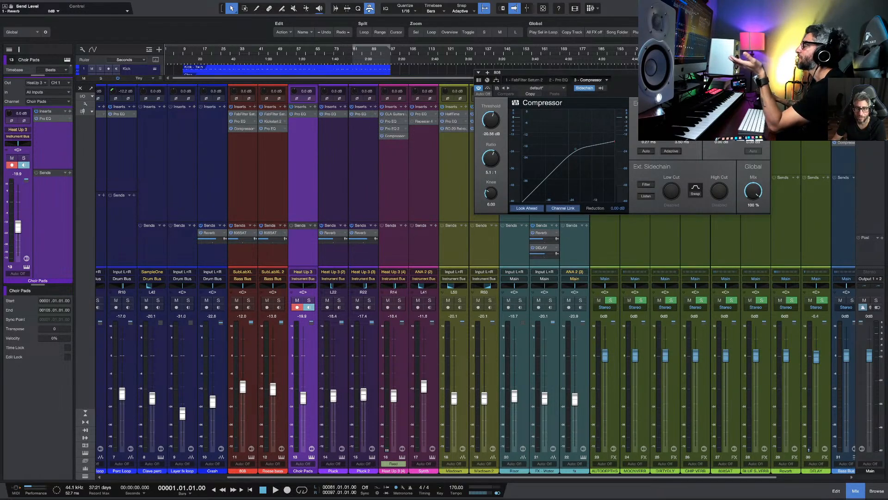
pyautogui.click(766, 73)
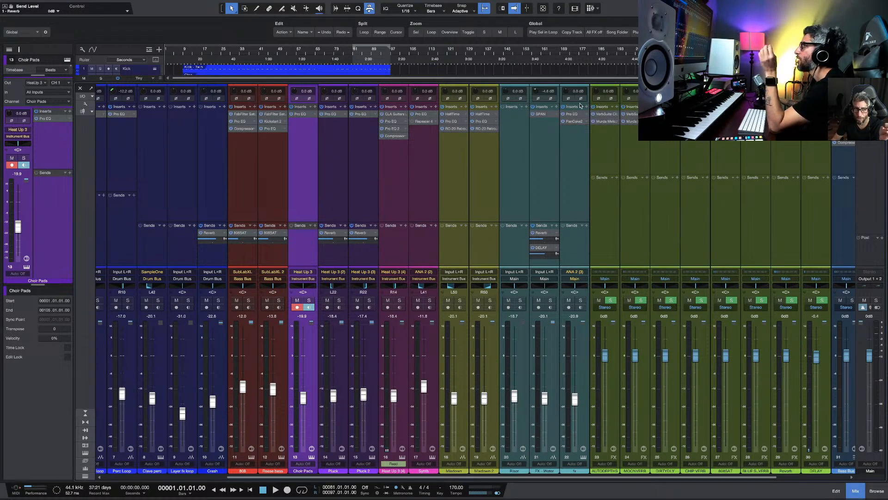
# Step: Look over the instrument and effects channels and inspect the SPAN analyzer on the FX - Water channel
pyautogui.hscroll(3, 417, 147)
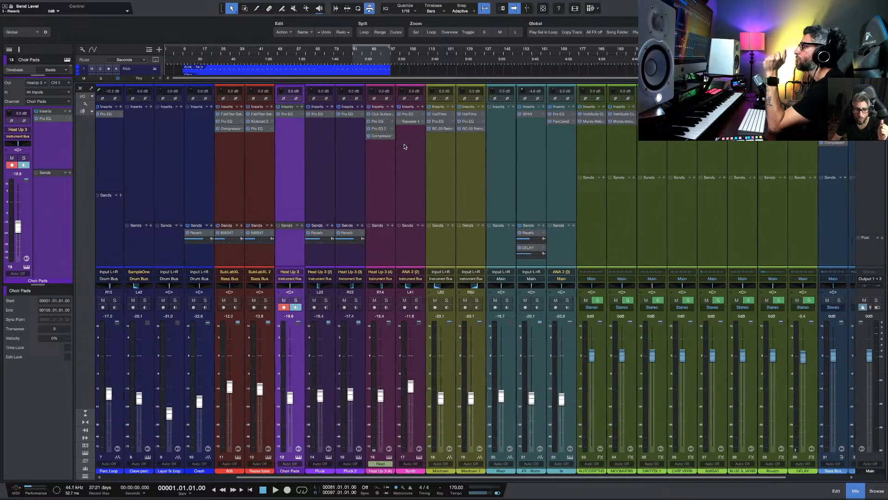
pyautogui.hscroll(1, 442, 159)
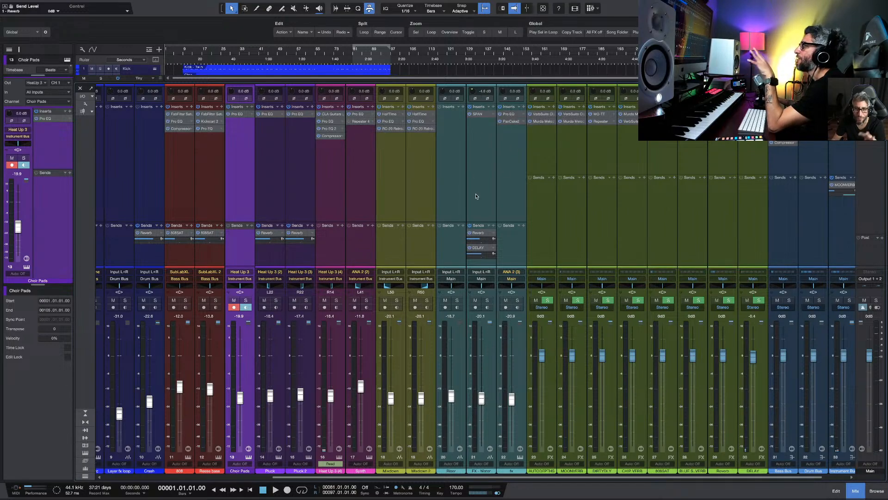
pyautogui.click(480, 117)
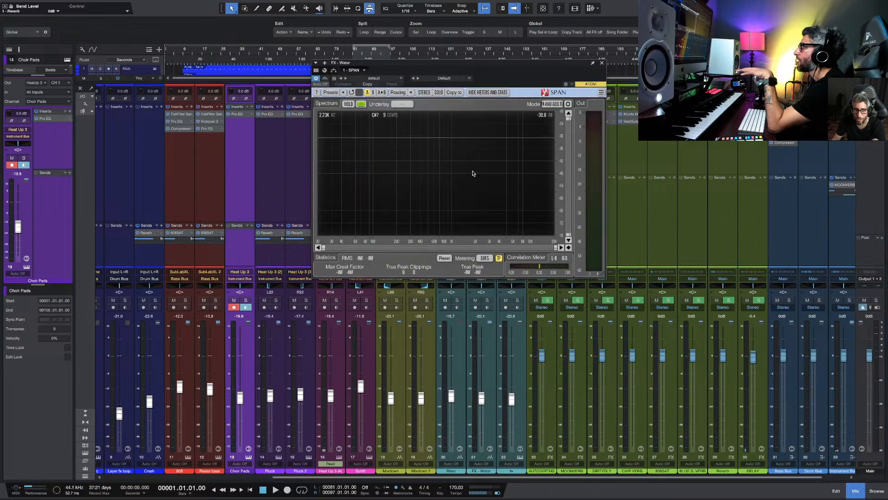
pyautogui.click(491, 356)
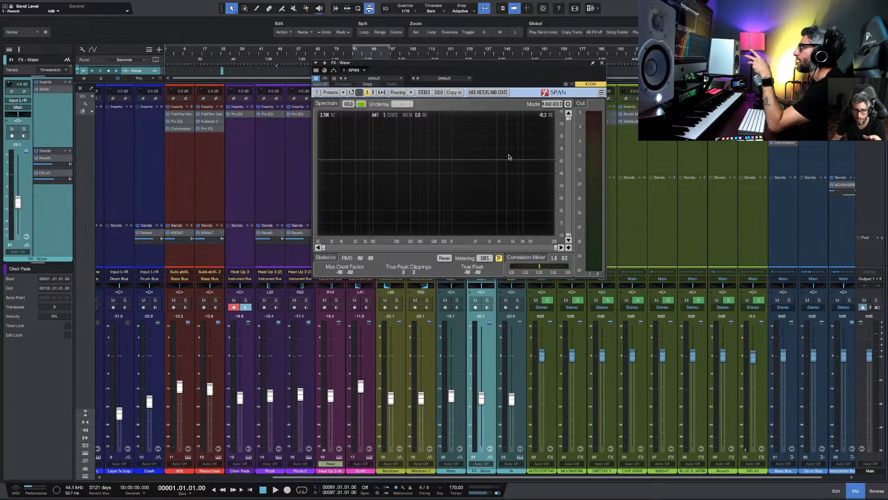
pyautogui.click(602, 63)
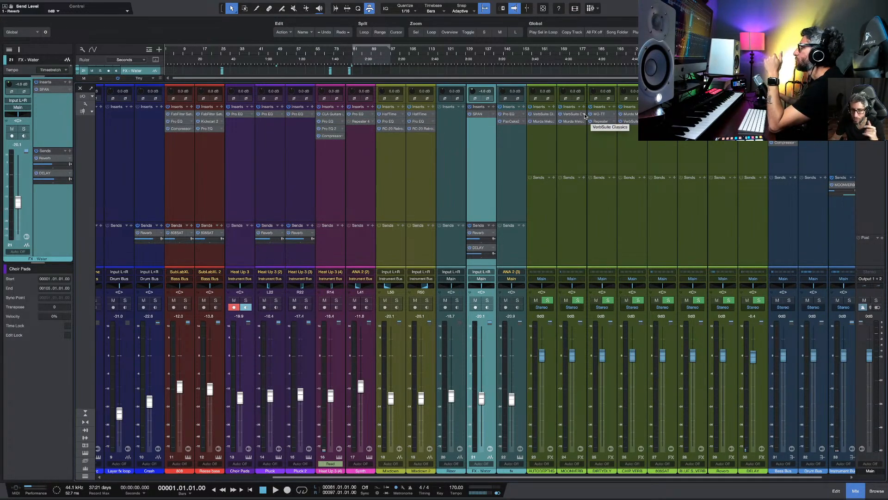
# Step: Move the Drum Bus channel ahead of the Bass Bus and open its Virtual Mix Rack insert
pyautogui.hscroll(1, 577, 201)
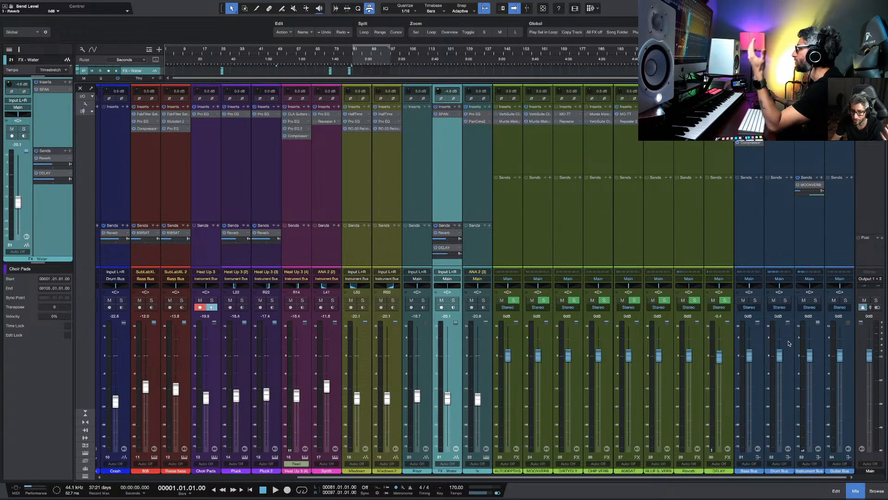
pyautogui.moveTo(789, 344); pyautogui.dragTo(753, 286)
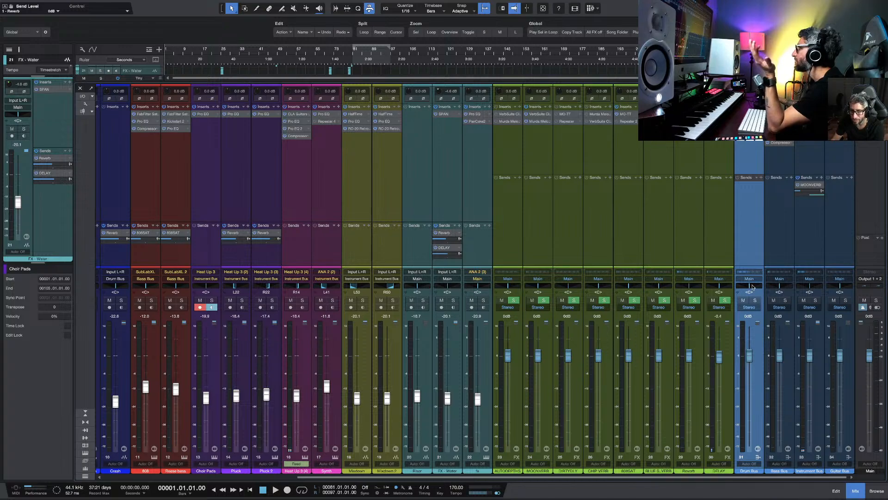
pyautogui.doubleClick(748, 114)
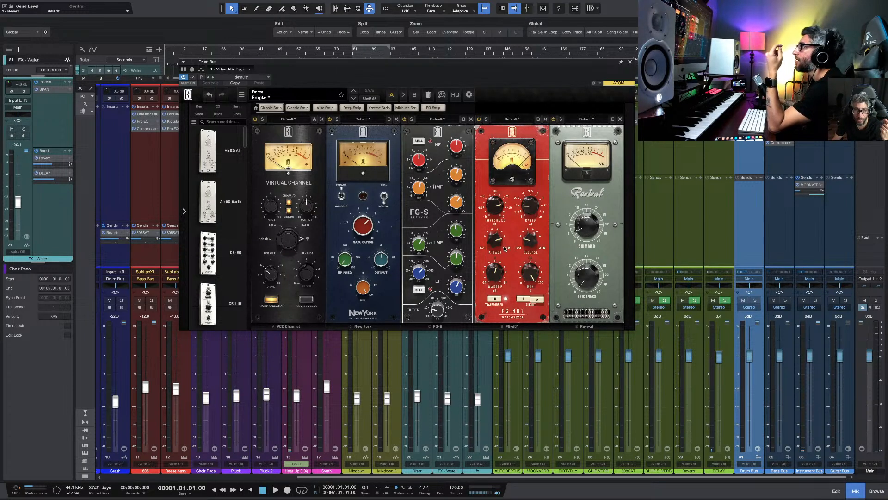
# Step: Save the Drum Bus's Virtual Mix Rack settings as preset Empty in a new personal drum-bus bank, and close the rack
pyautogui.click(376, 98)
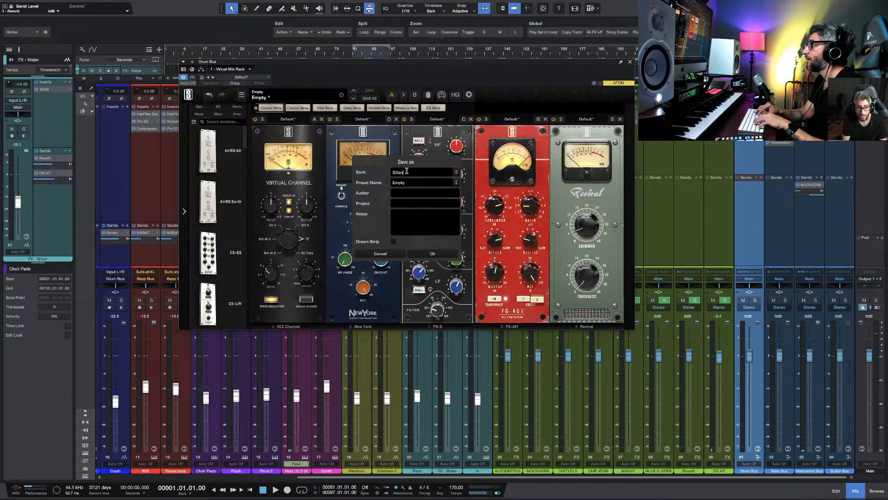
pyautogui.write('DillanBum')
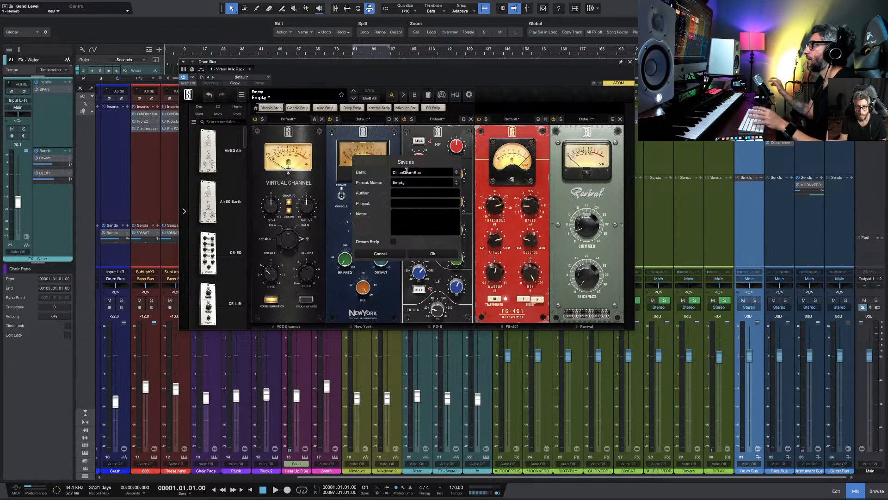
pyautogui.click(435, 254)
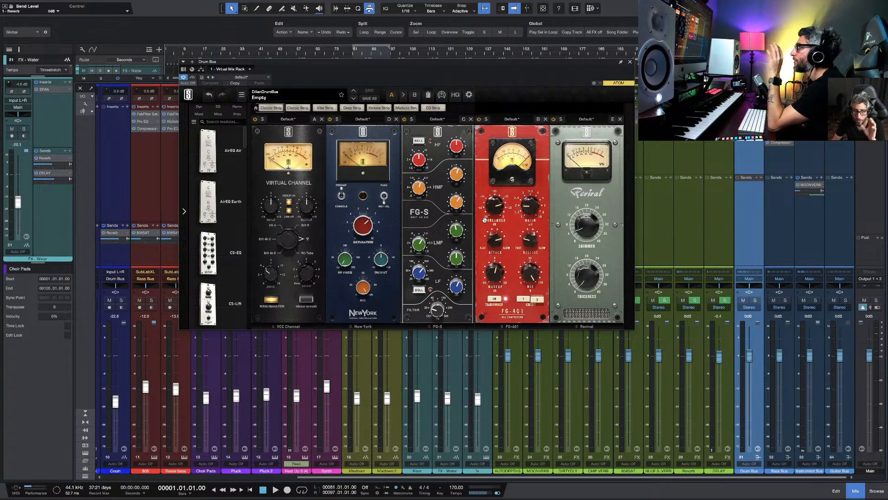
pyautogui.click(630, 62)
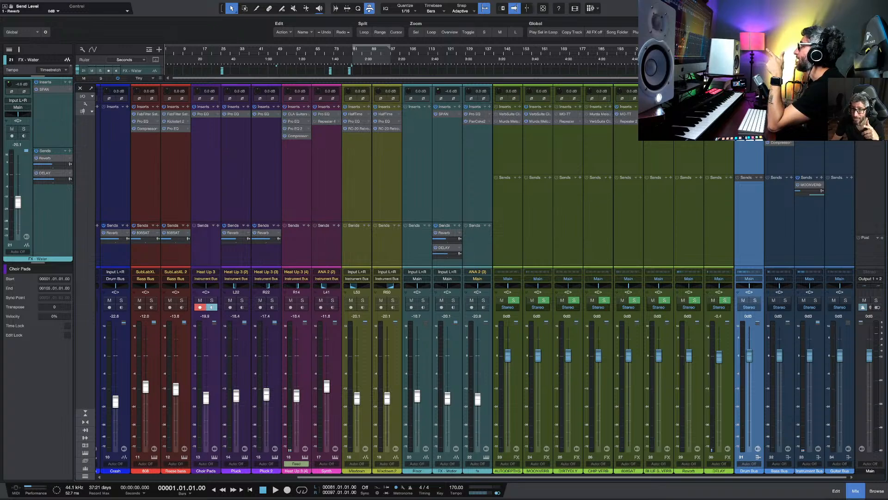
# Step: During playback from the song's start, add a high-cut band at about 618 Hz in the Bass Bus's Infinity EQ
pyautogui.doubleClick(780, 121)
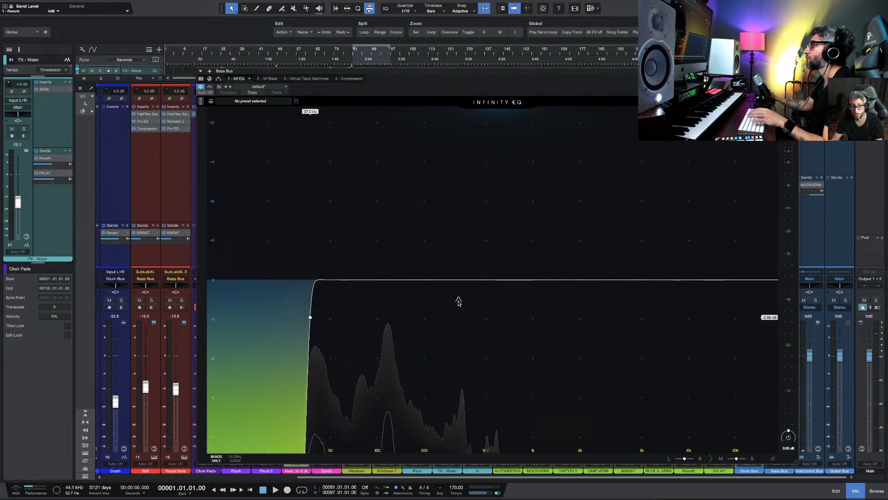
pyautogui.press('space')
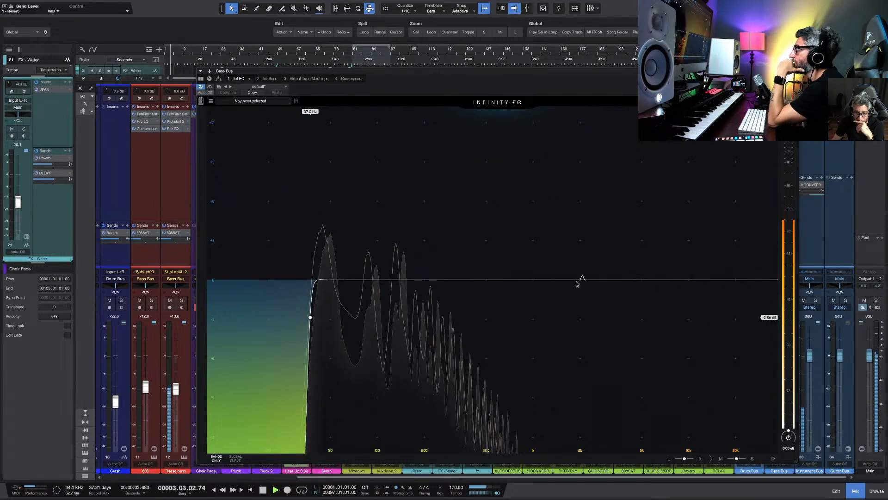
pyautogui.click(524, 280)
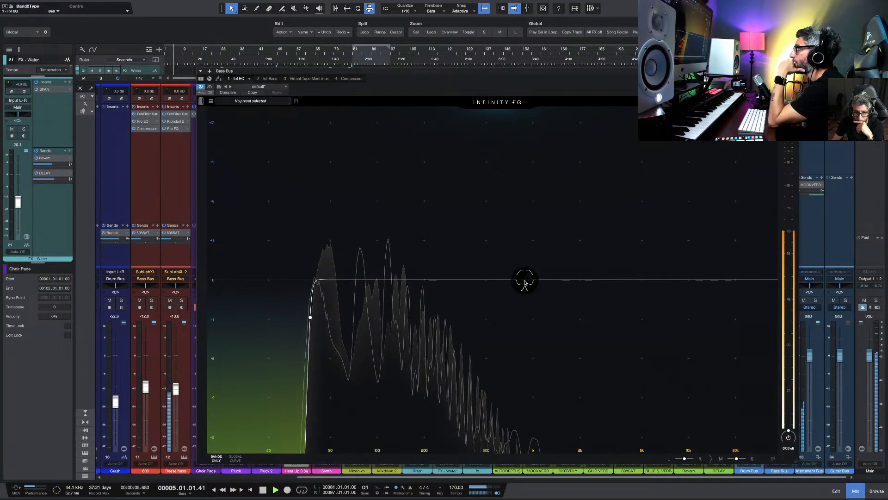
pyautogui.click(532, 288)
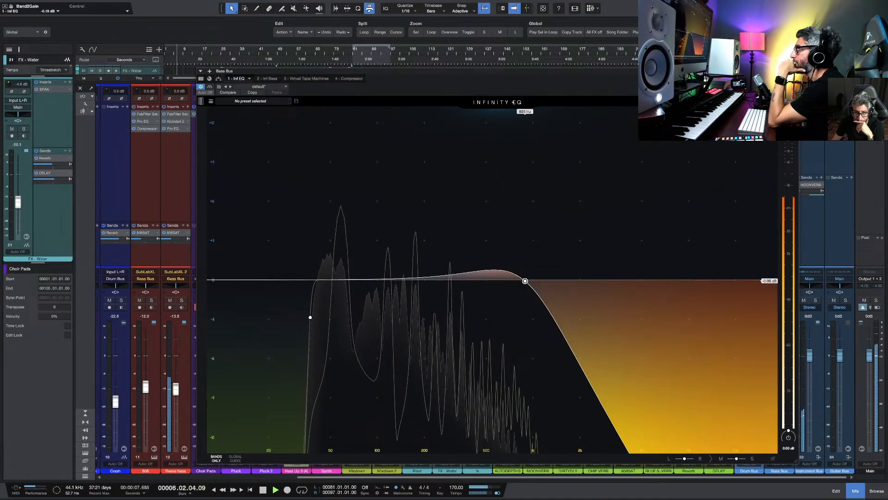
pyautogui.moveTo(524, 280); pyautogui.dragTo(501, 296)
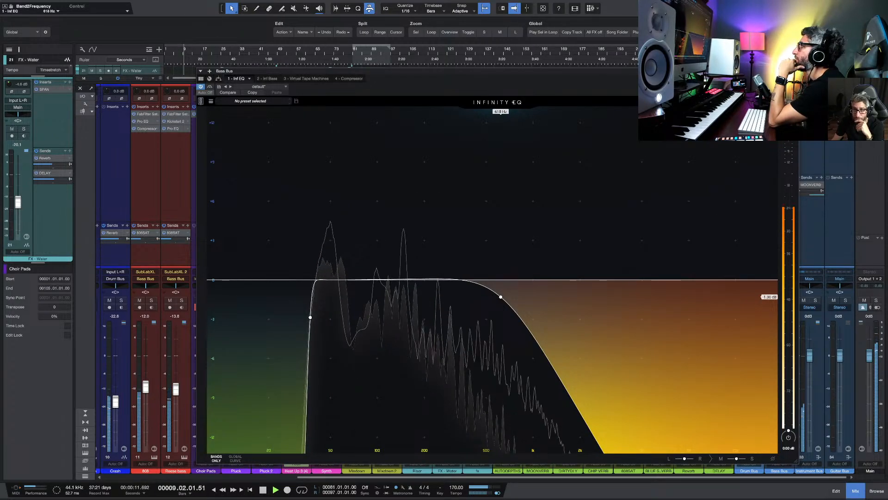
pyautogui.click(795, 71)
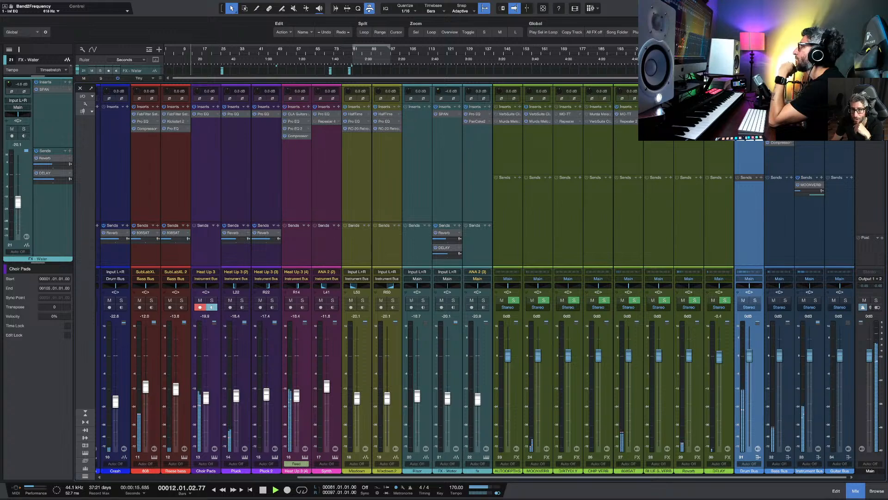
# Step: Raise the high-cut frequency in the Bass Bus's Infinity EQ to about 4.9 kHz and close the plug-in
pyautogui.click(774, 356)
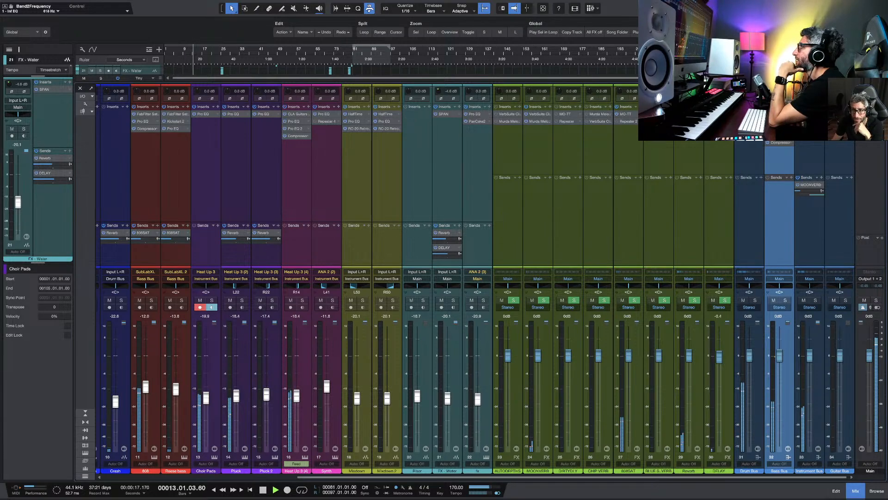
pyautogui.doubleClick(780, 114)
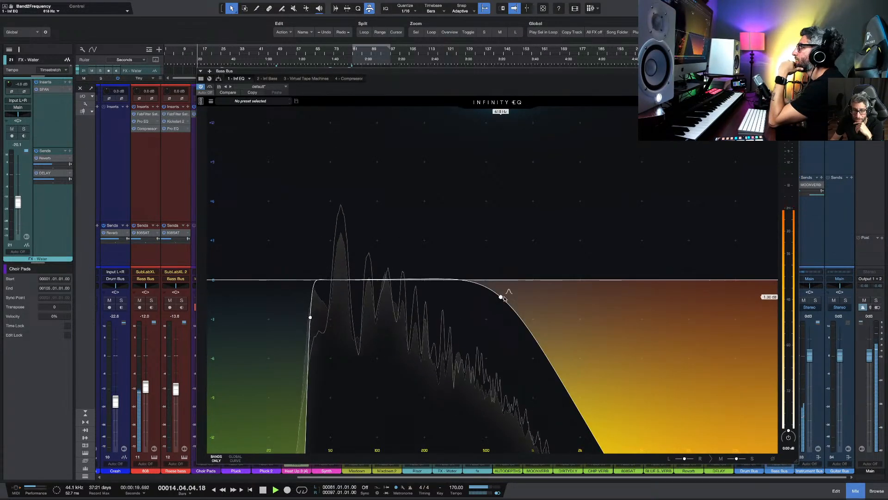
pyautogui.moveTo(501, 296)
pyautogui.mouseDown()
pyautogui.moveTo(662, 298)
pyautogui.moveTo(642, 298)
pyautogui.mouseUp()
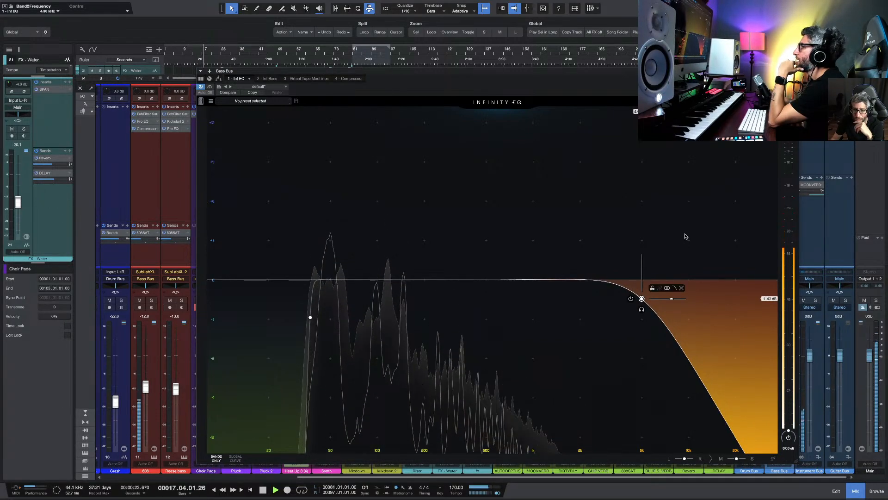
pyautogui.click(795, 71)
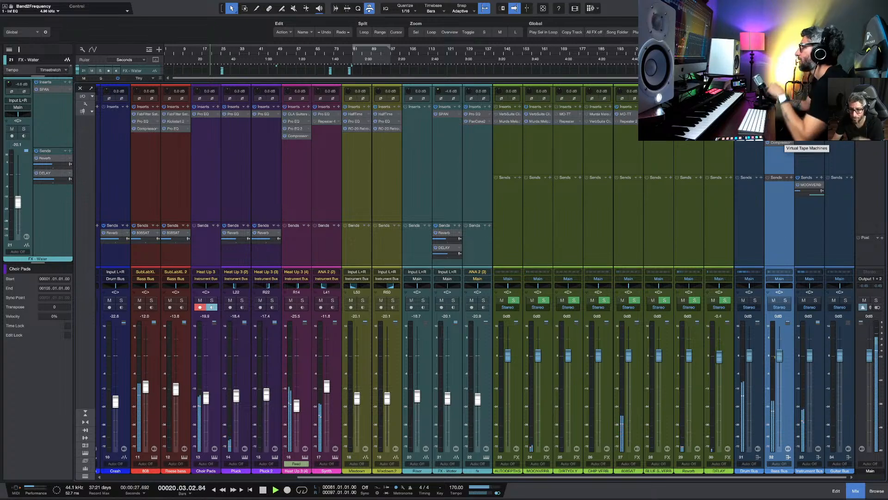
# Step: Stop playback and inspect the Bass Bus's Virtual Tape Machines and Compressor inserts
pyautogui.press('space')
pyautogui.doubleClick(782, 136)
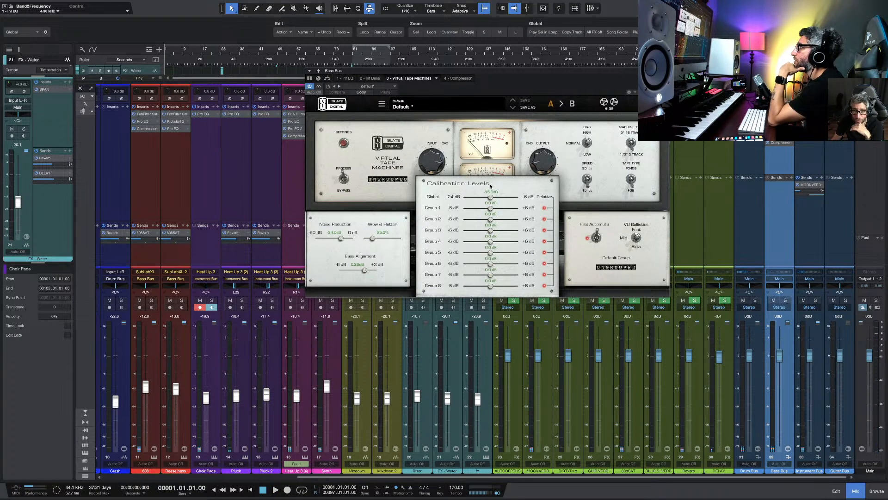
pyautogui.click(380, 163)
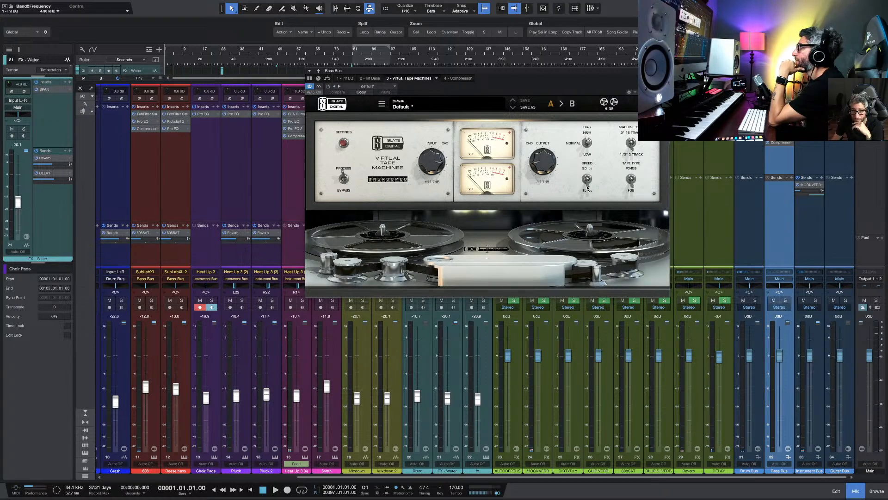
pyautogui.click(778, 143)
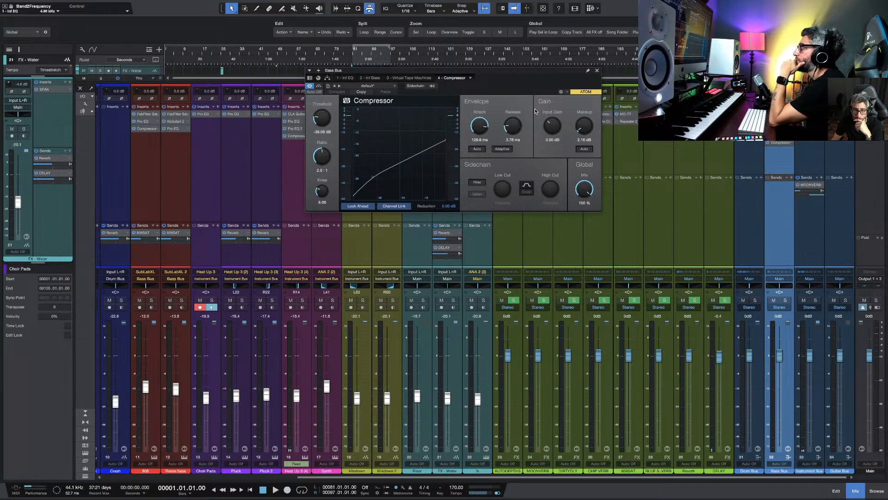
pyautogui.click(596, 71)
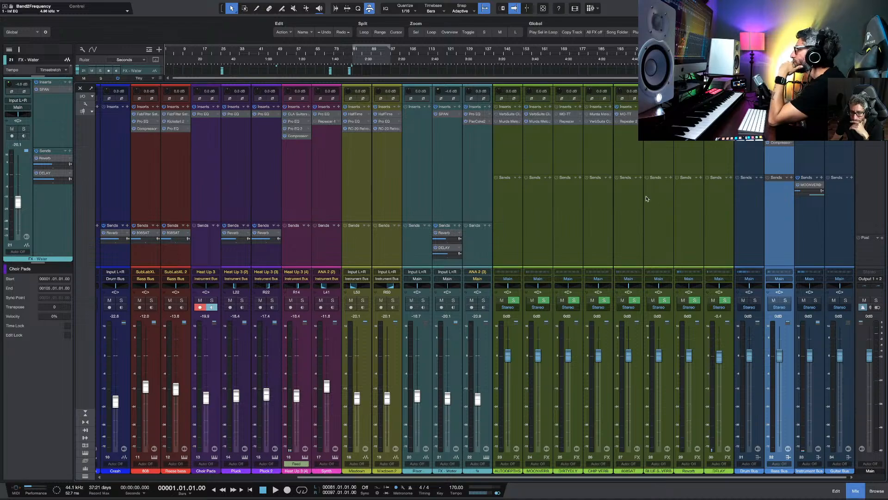
# Step: Inspect the Instrument Bus's Virtual Mix Rack chain and close it
pyautogui.doubleClick(811, 114)
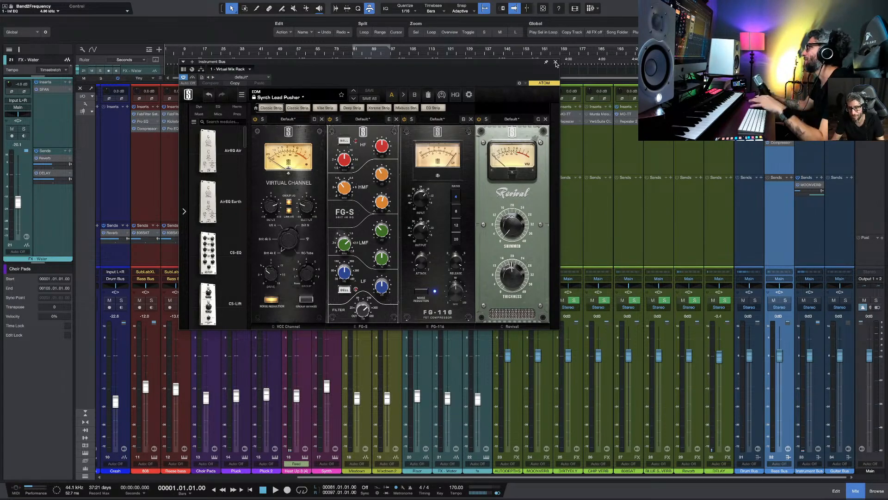
pyautogui.click(556, 63)
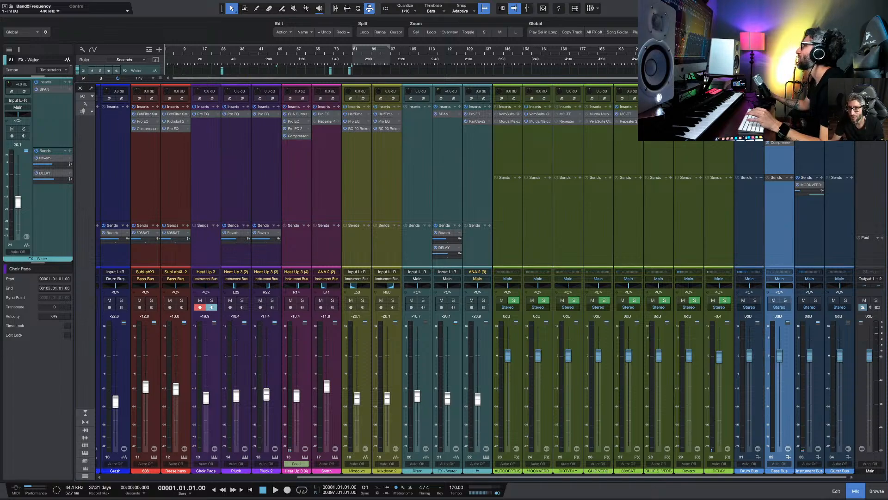
pyautogui.doubleClick(809, 114)
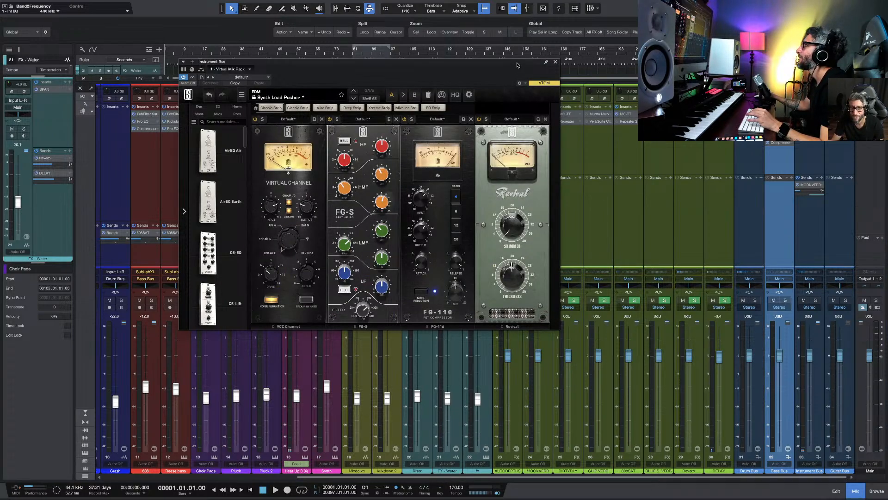
pyautogui.click(556, 63)
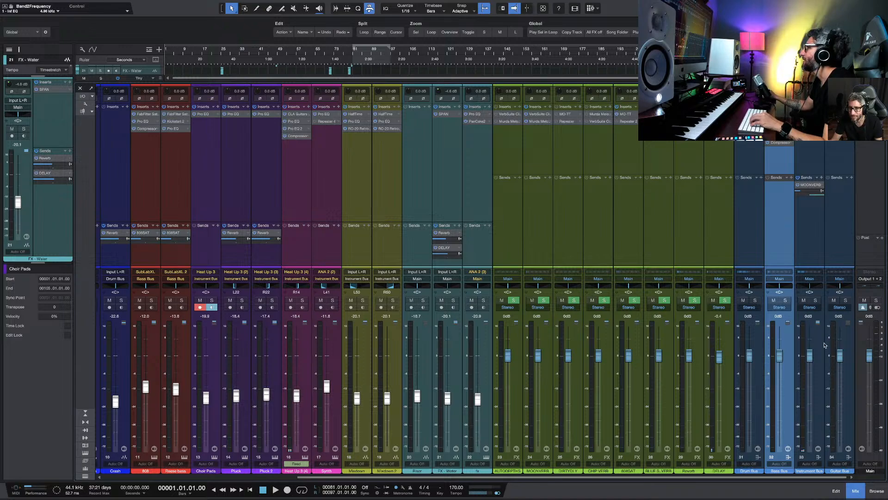
# Step: Solo the Instrument Bus during playback, set its MOONVERB send level to about -29 dB, and clear the solo
pyautogui.click(849, 368)
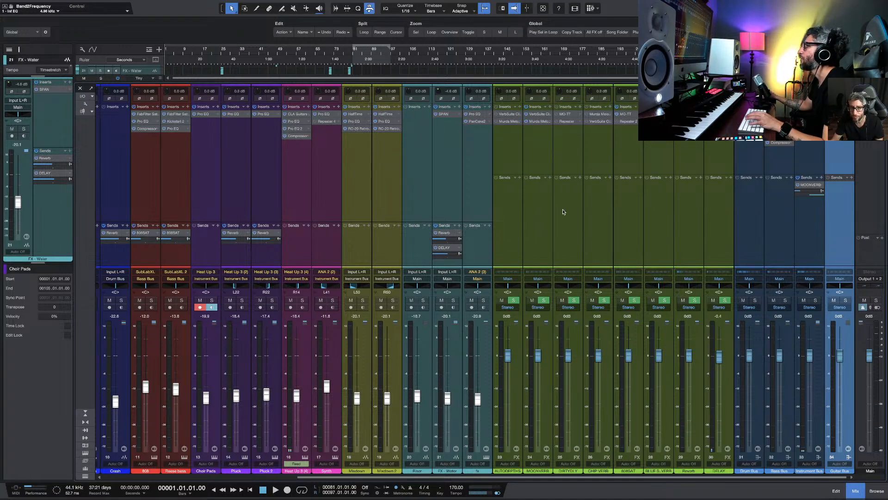
pyautogui.click(544, 301)
pyautogui.press('space')
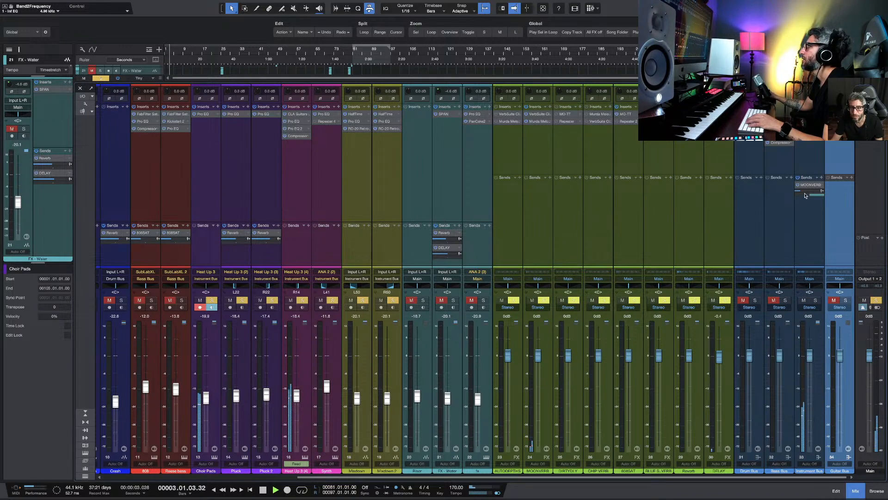
pyautogui.moveTo(801, 193)
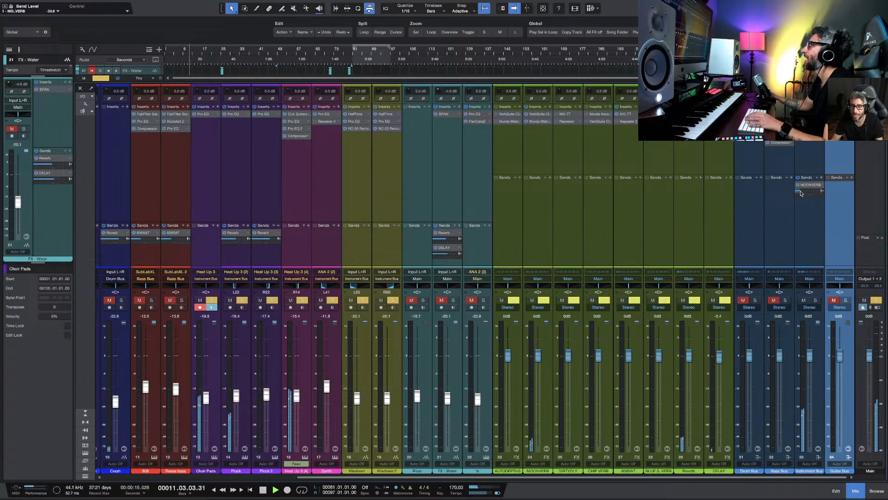
pyautogui.scroll(3, 802, 194)
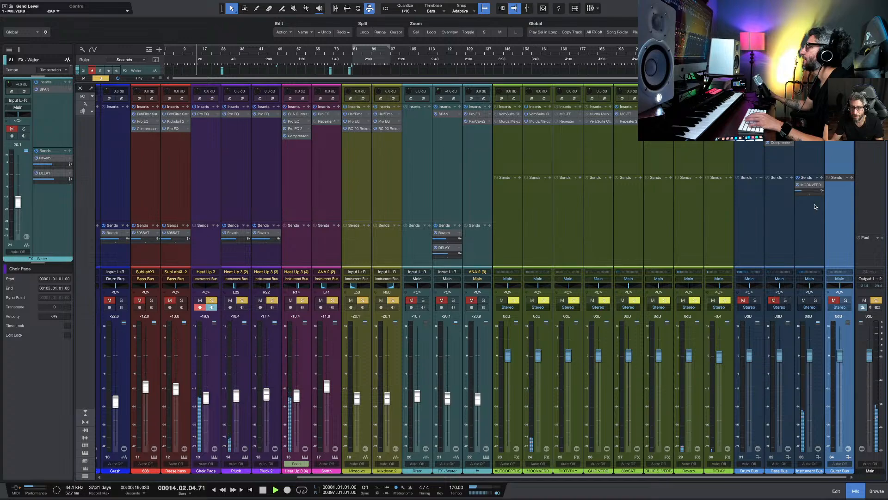
pyautogui.hotkey('shift', 's')
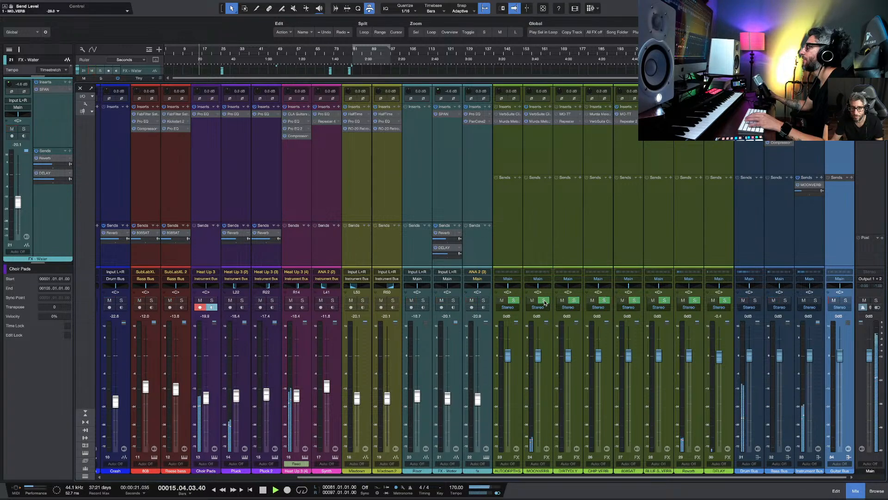
# Step: Listen to the Instrument Bus in solo with its MOONVERB send, stop playback, and remove the solo
pyautogui.click(816, 300)
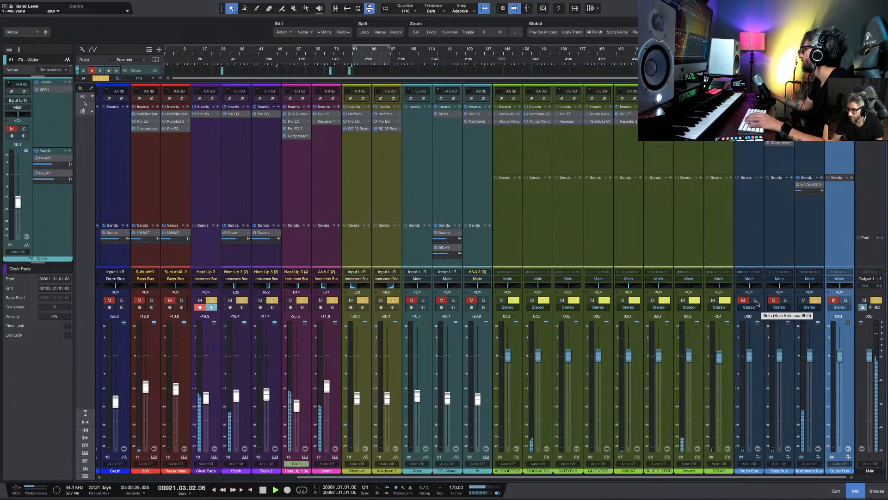
pyautogui.press('space')
pyautogui.click(816, 302)
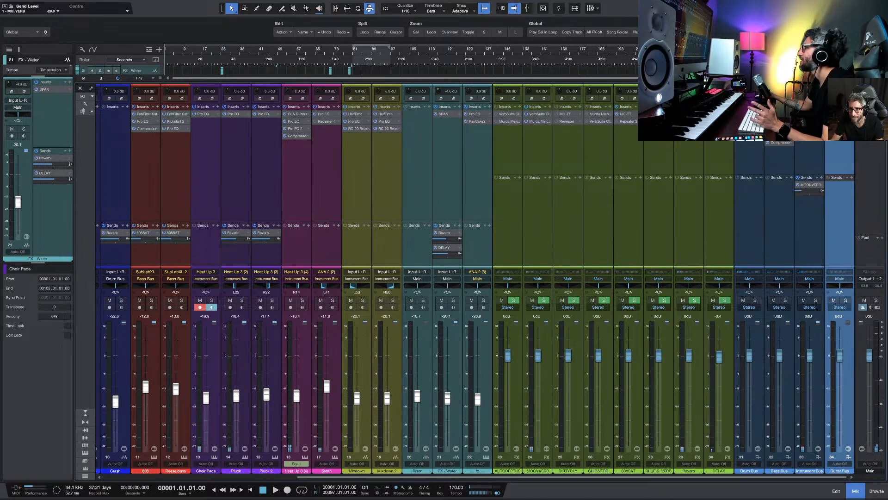
# Step: Inspect the Synth channel's Pro EQ insert, and return to the Instrument Bus's Virtual Mix Rack
pyautogui.hscroll(-6, 396, 217)
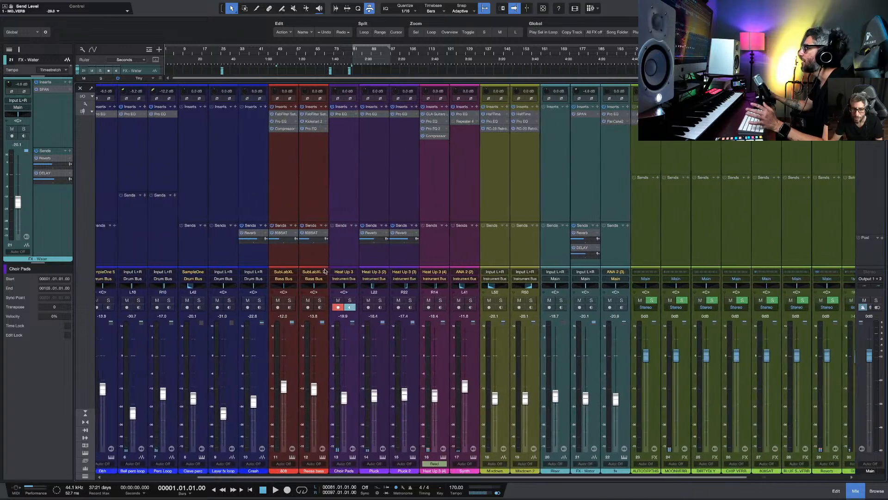
pyautogui.click(504, 118)
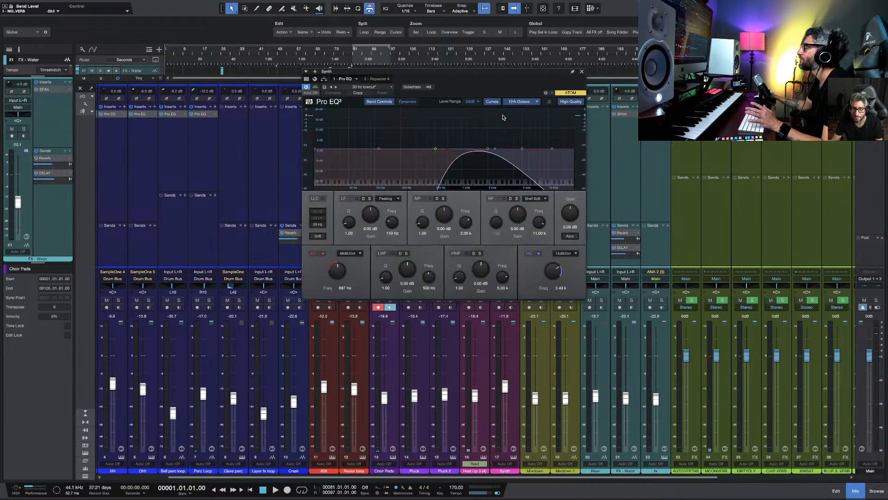
pyautogui.click(582, 72)
pyautogui.hscroll(9, 815, 147)
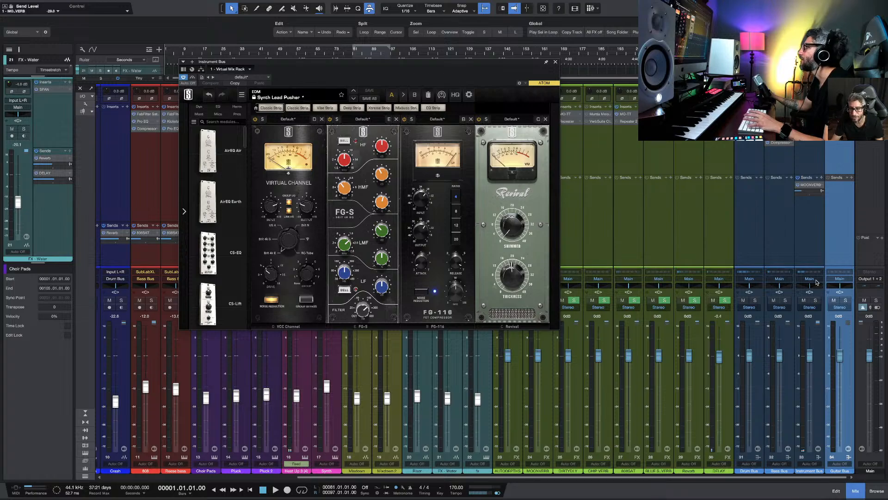
# Step: Solo the Instrument Bus and audition it from around bars 81 and 89 with its Virtual Mix Rack open
pyautogui.click(815, 300)
pyautogui.press('space')
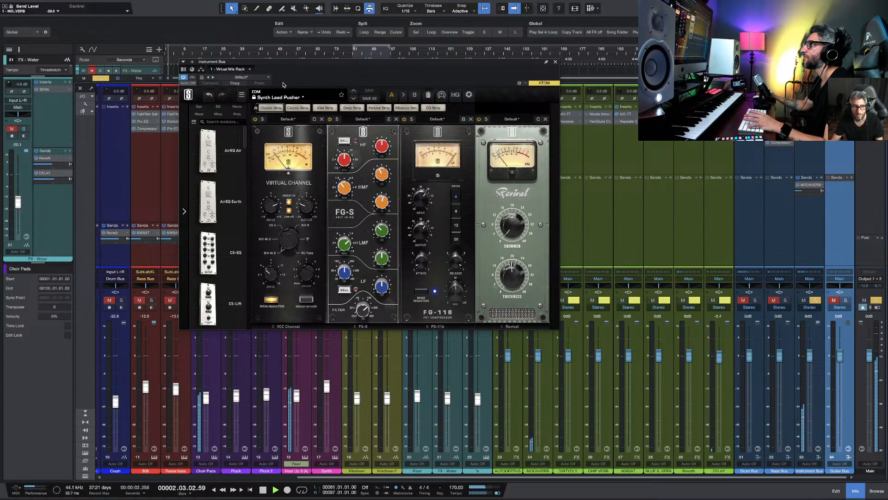
pyautogui.click(354, 52)
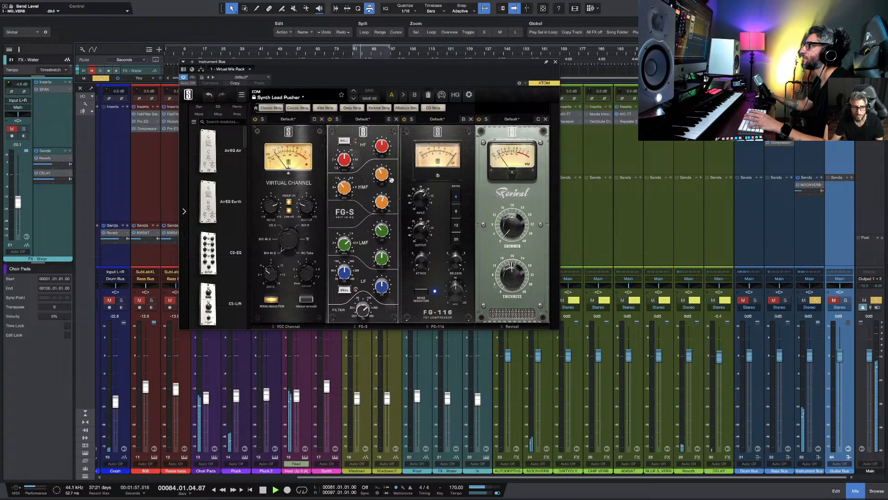
pyautogui.moveTo(412, 63); pyautogui.dragTo(412, 92)
pyautogui.click(372, 54)
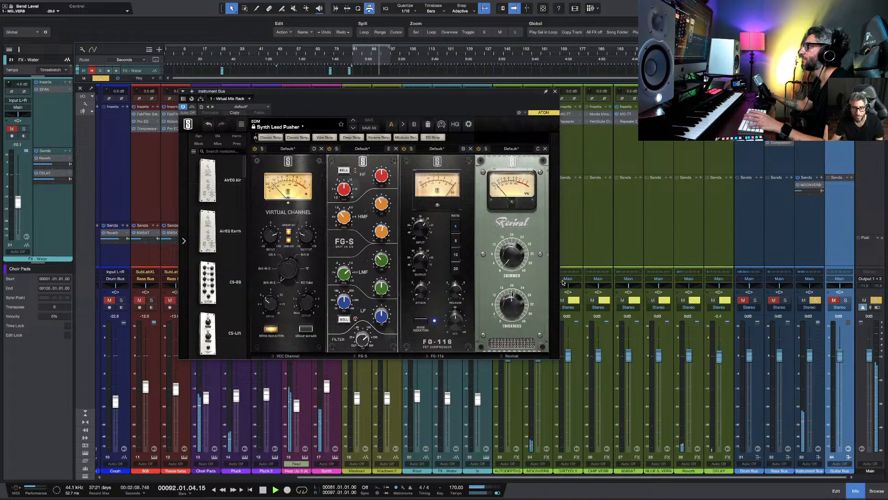
# Step: Clear the Instrument Bus solo and stop the audition, and lower the Synth channel's volume to about -12.8 dB
pyautogui.click(816, 300)
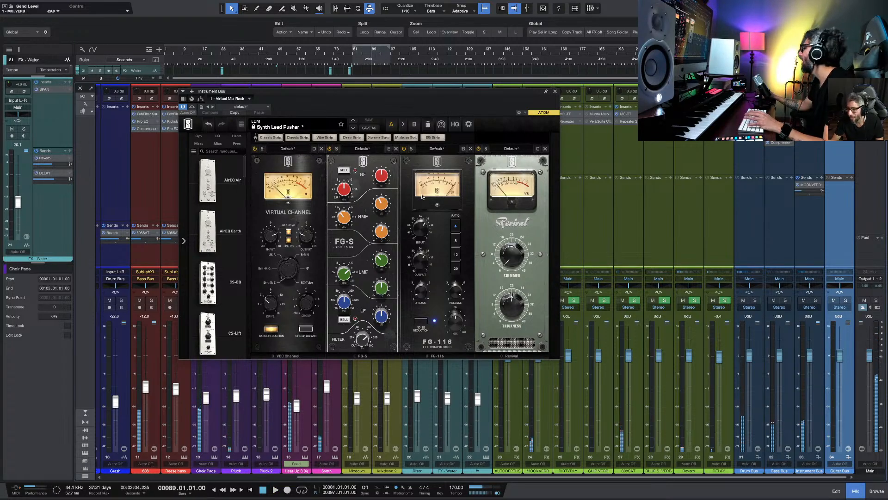
pyautogui.press('space')
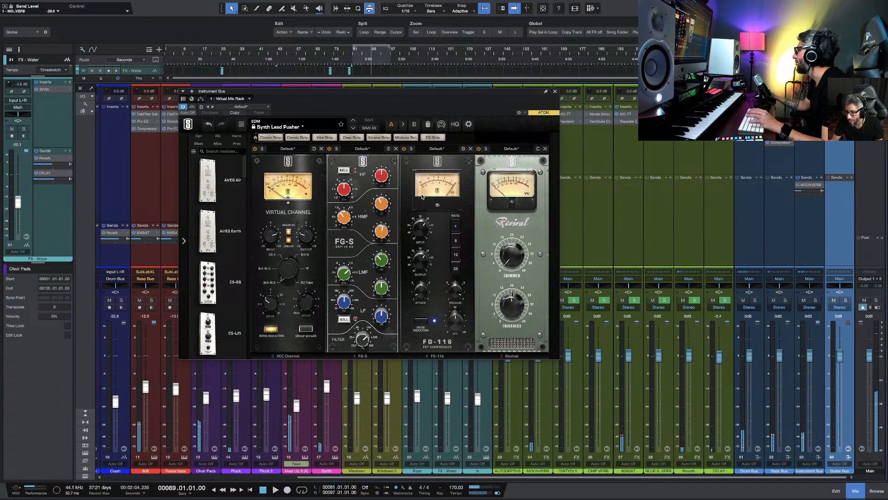
pyautogui.click(555, 91)
pyautogui.hscroll(-2, 356, 392)
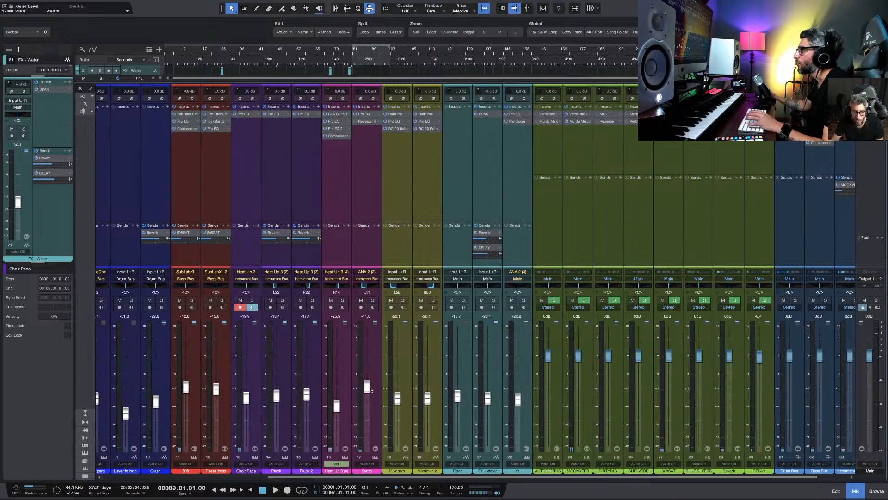
pyautogui.hscroll(2, 540, 367)
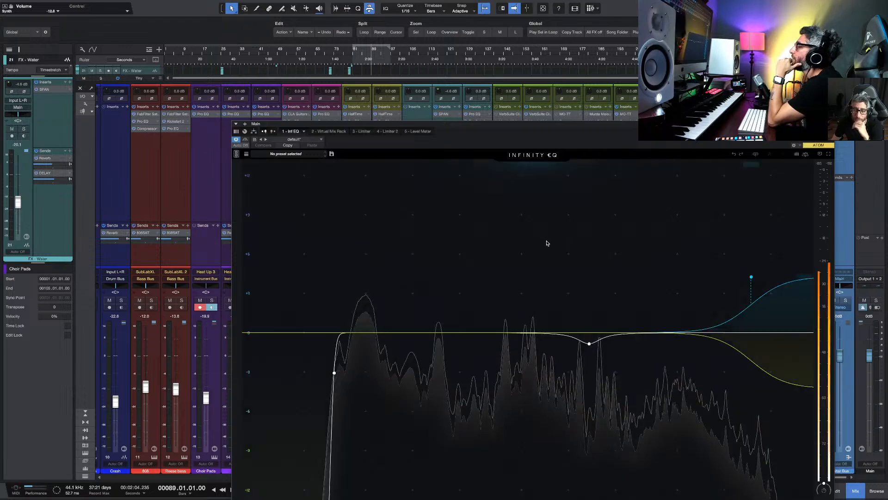
# Step: Review the Main bus's Infinity EQ in a pinned window, and browse the module list of its Virtual Mix Rack
pyautogui.moveTo(582, 127); pyautogui.dragTo(370, 28)
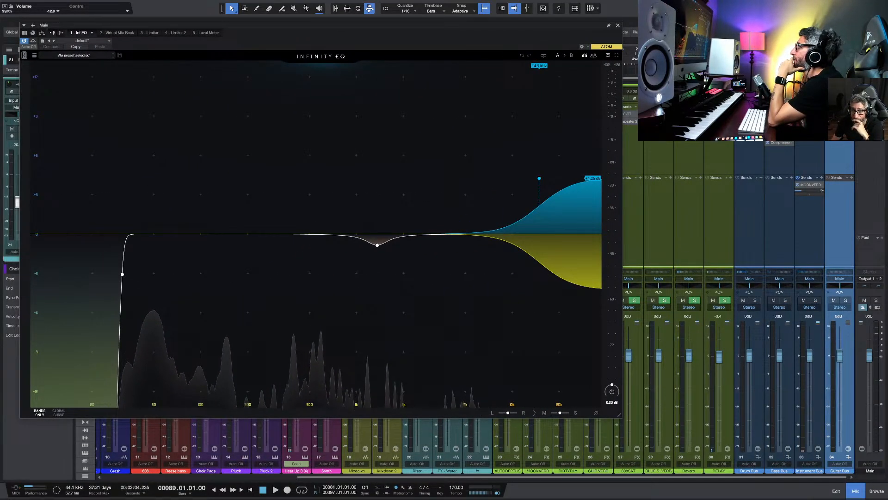
pyautogui.click(609, 27)
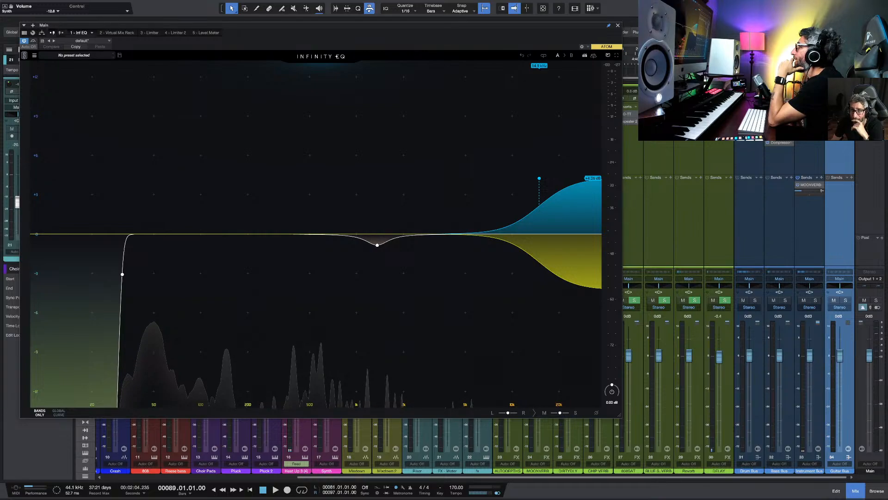
pyautogui.doubleClick(869, 121)
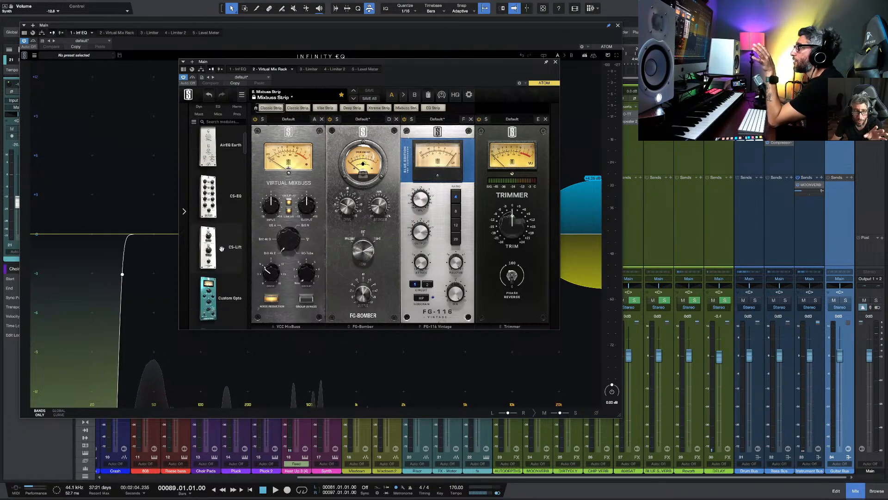
pyautogui.scroll(-8, 222, 249)
pyautogui.scroll(-10, 222, 249)
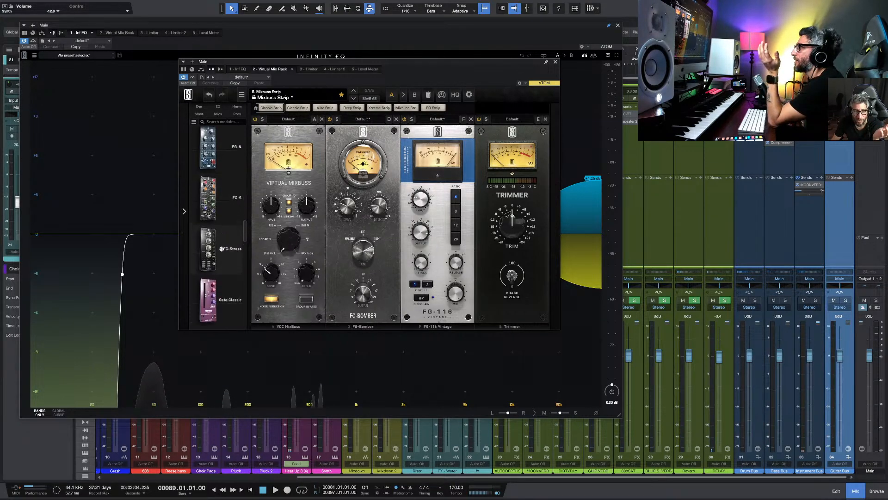
pyautogui.scroll(-2, 221, 249)
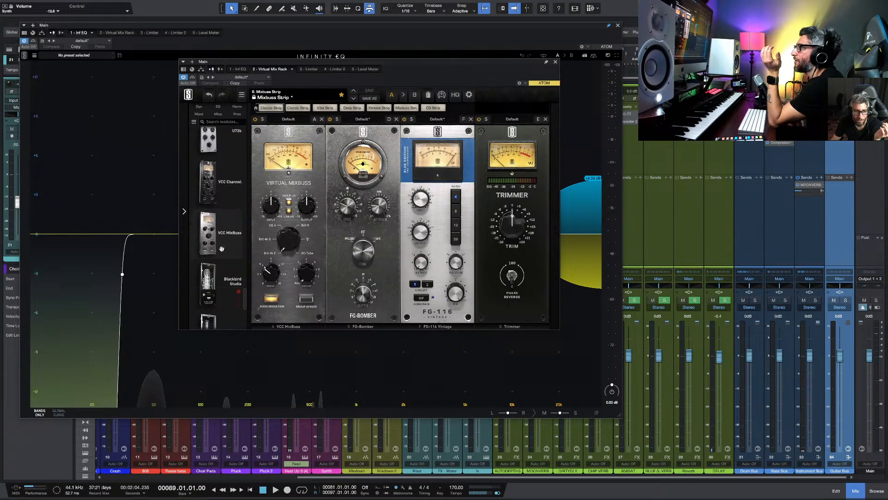
pyautogui.scroll(2, 222, 249)
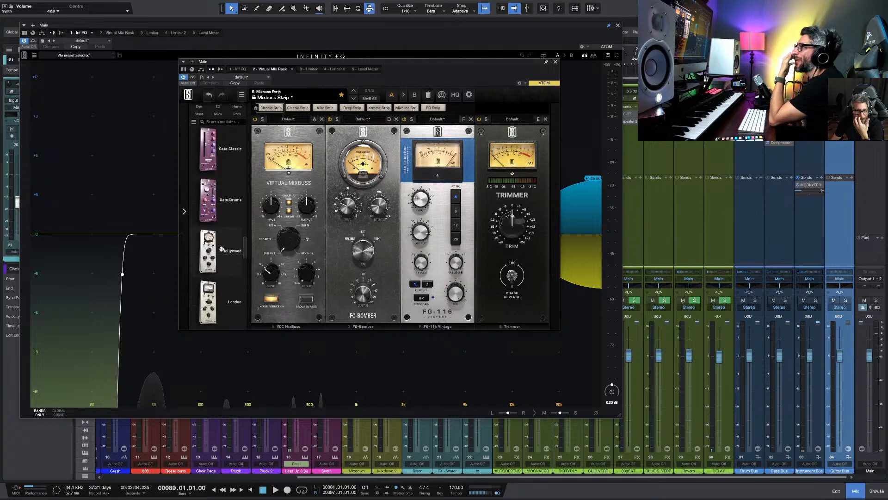
pyautogui.scroll(10, 221, 249)
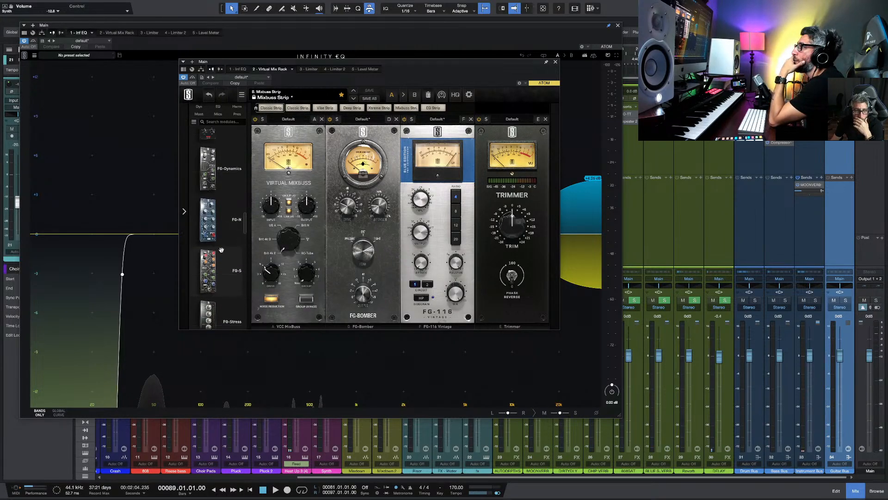
pyautogui.scroll(3, 221, 249)
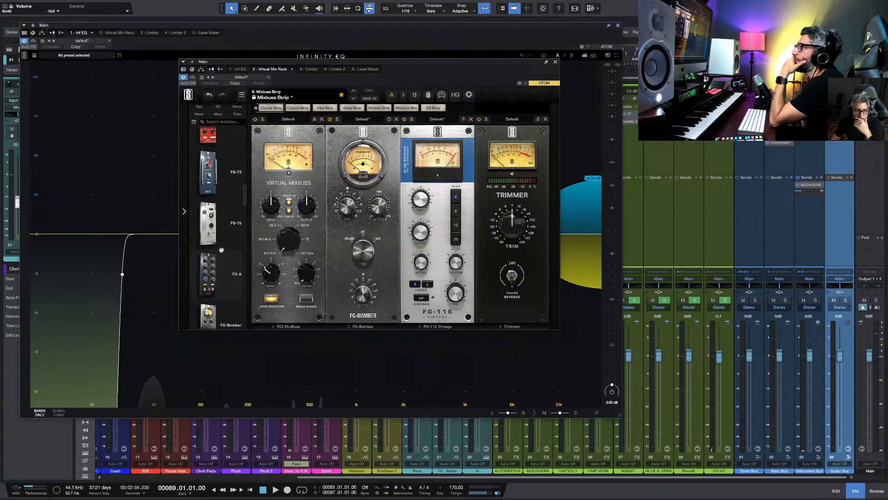
pyautogui.scroll(-3, 221, 249)
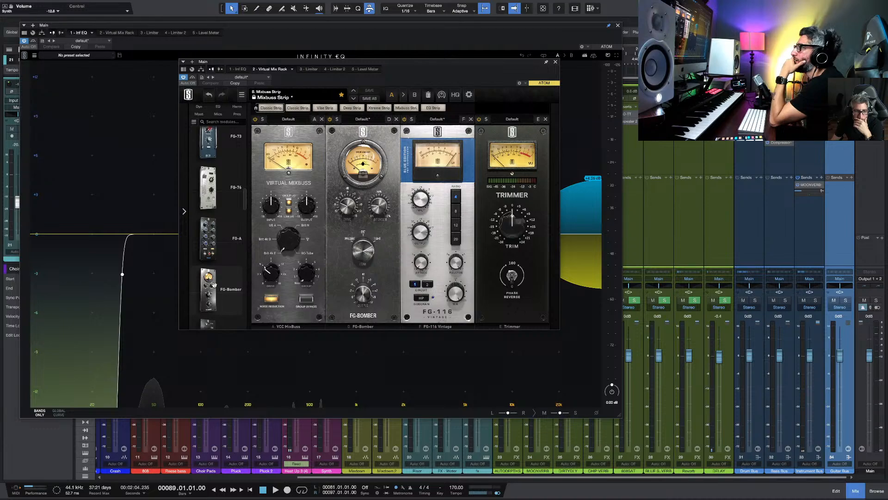
pyautogui.moveTo(214, 284)
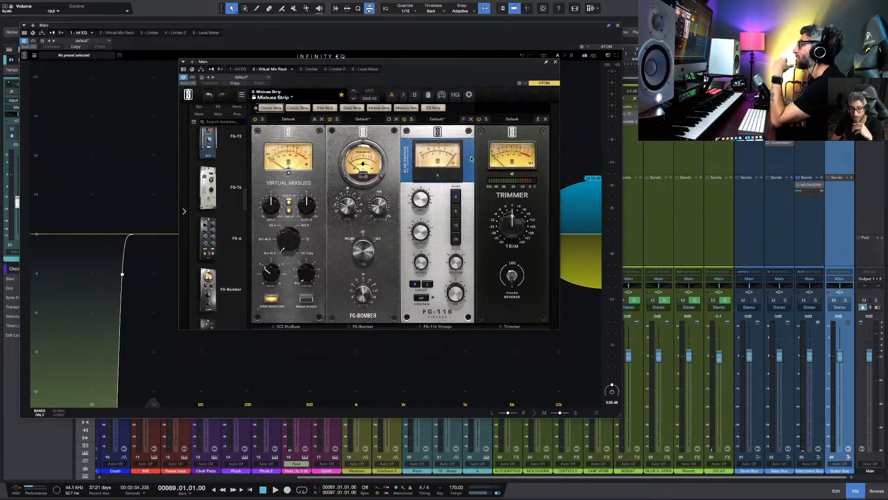
# Step: Audition the loop with the Main bus's Mixbuss Strip in view, and close its Virtual Mix Rack and Infinity EQ
pyautogui.press('space')
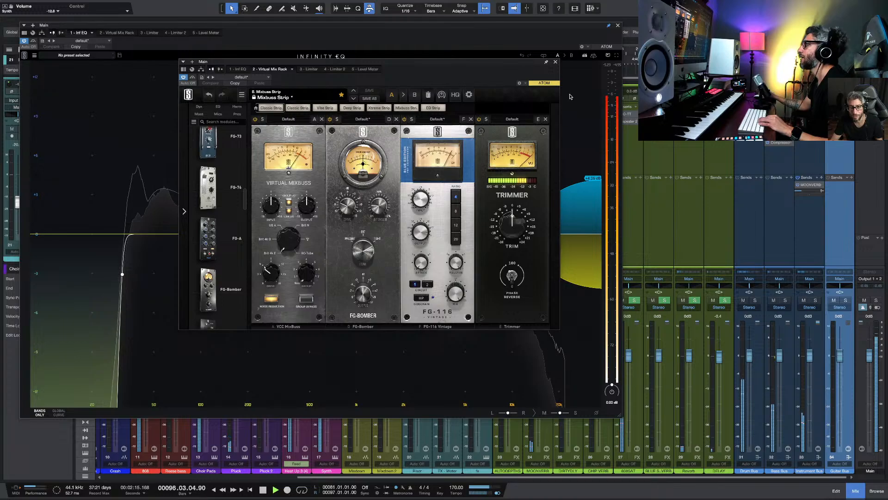
pyautogui.click(555, 62)
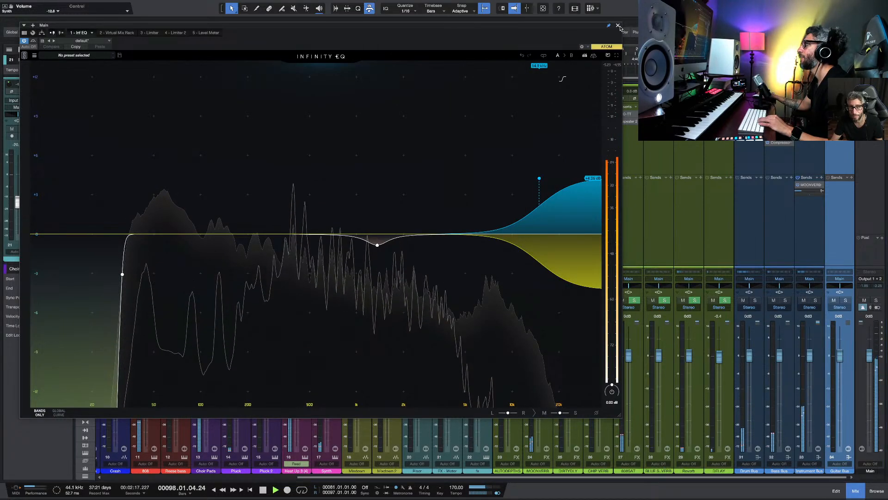
pyautogui.click(618, 26)
pyautogui.press('space')
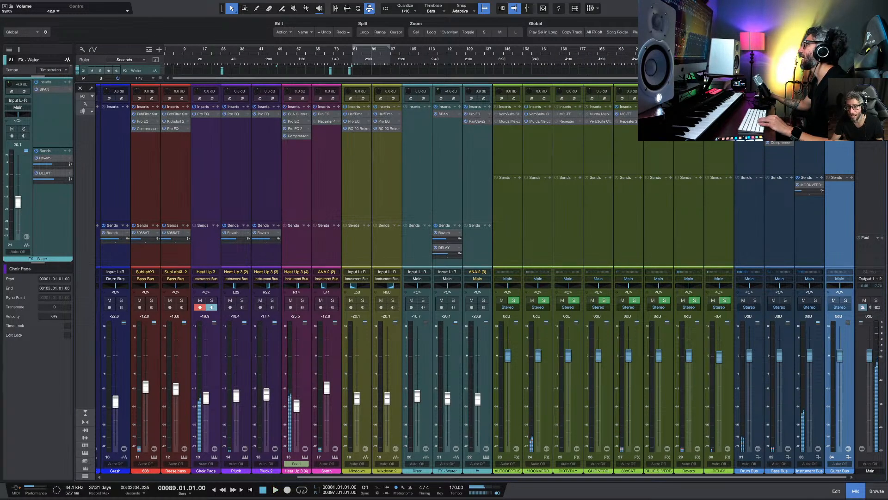
# Step: Try a slightly lower threshold on the Main bus's first Limiter during playback, and reset it to 0 dB
pyautogui.doubleClick(870, 129)
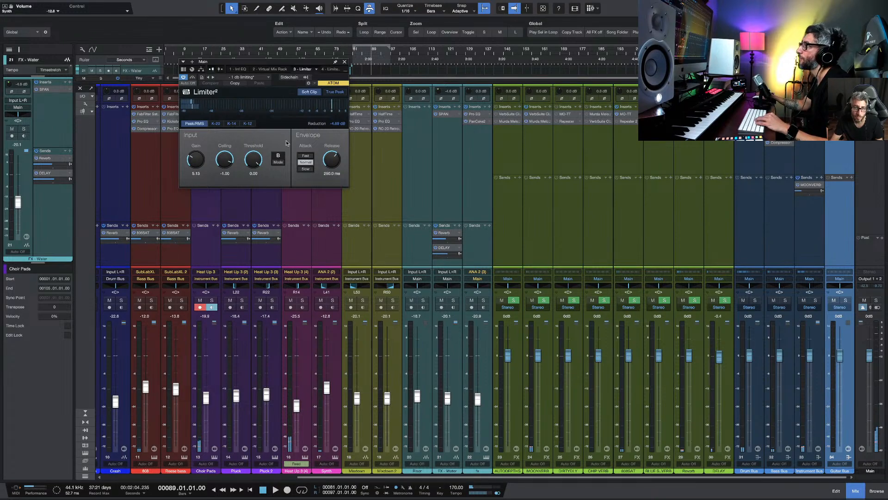
pyautogui.press('space')
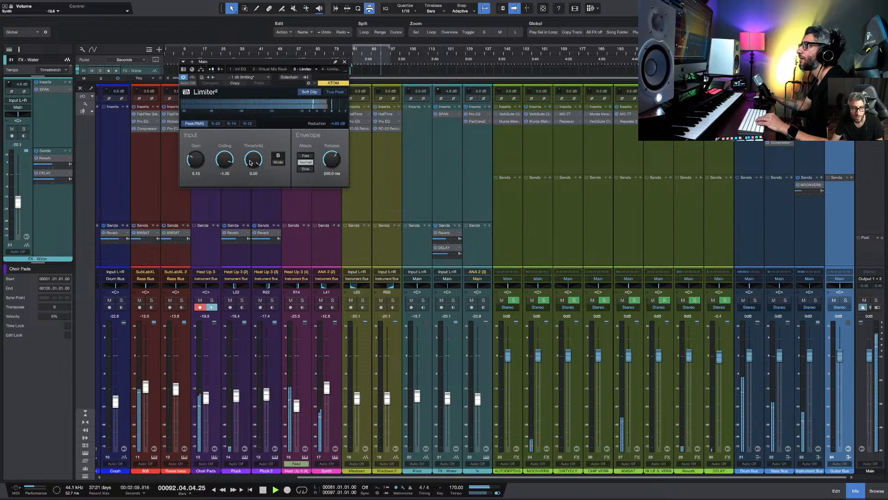
pyautogui.moveTo(250, 162); pyautogui.dragTo(251, 160)
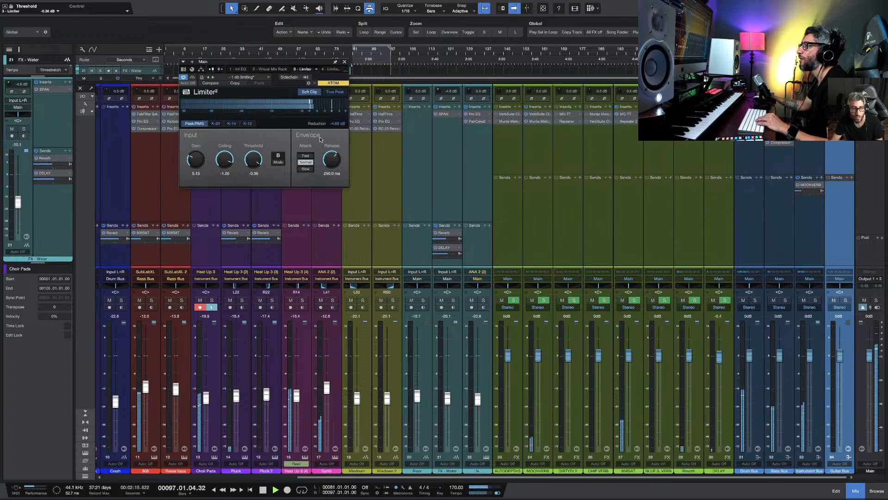
pyautogui.doubleClick(253, 160)
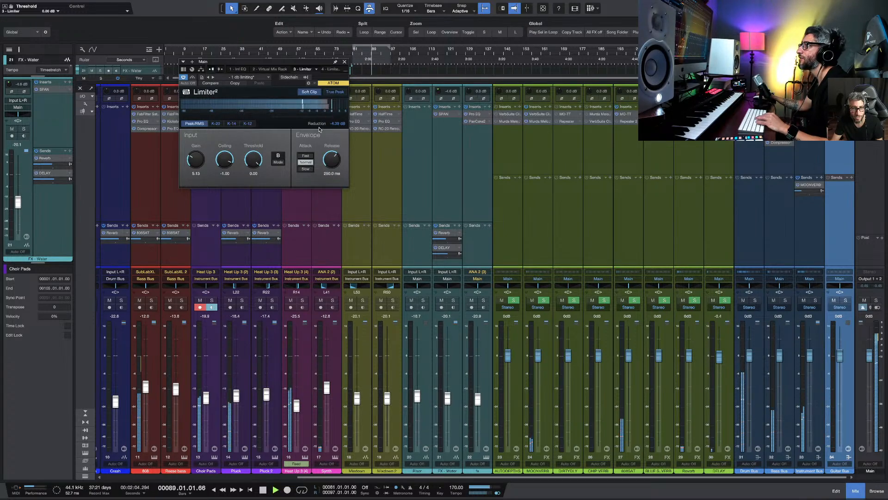
pyautogui.click(344, 61)
pyautogui.press('space')
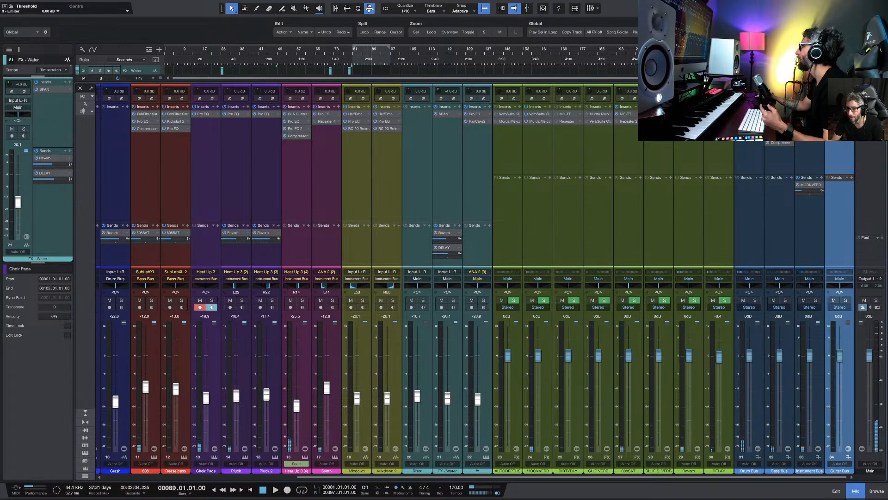
# Step: Set the threshold of the Main bus's second Limiter to about -0.84 dB while the loop plays
pyautogui.doubleClick(870, 136)
pyautogui.press('space')
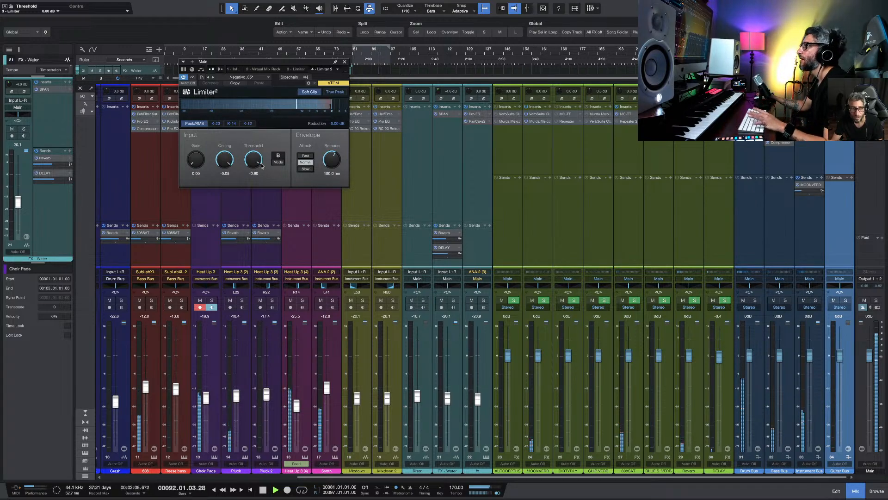
pyautogui.moveTo(252, 160); pyautogui.dragTo(252, 160)
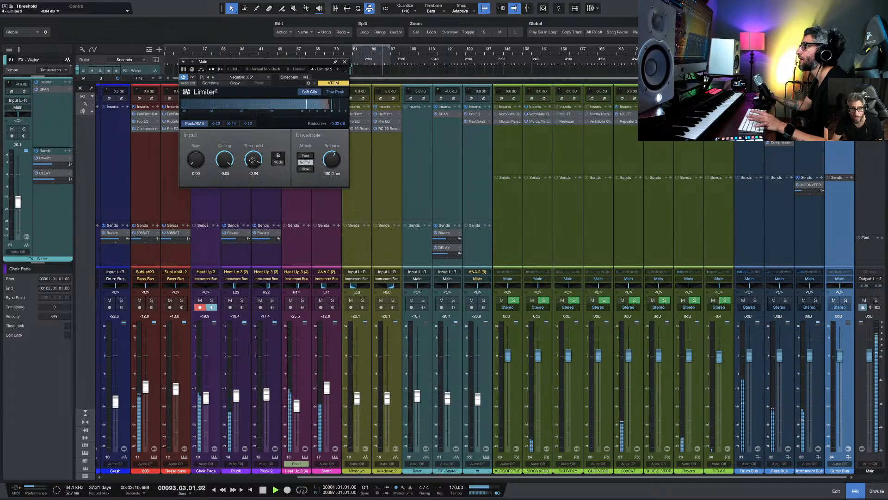
pyautogui.click(343, 61)
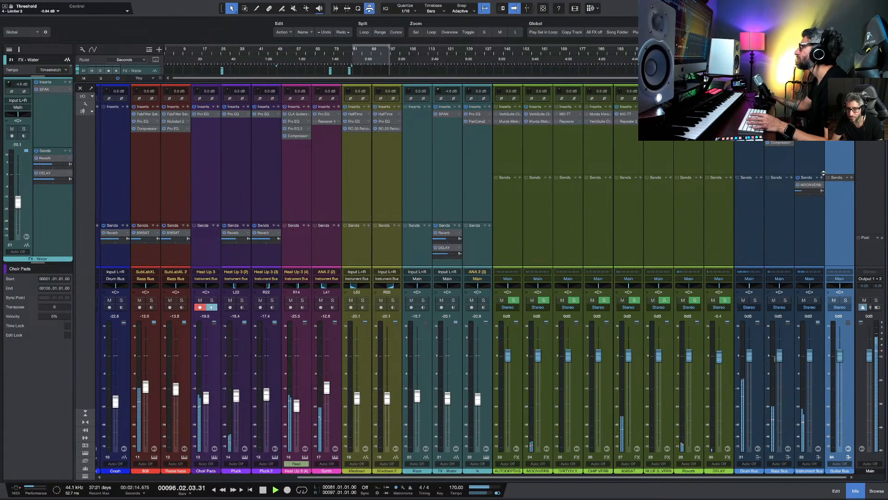
pyautogui.press('space')
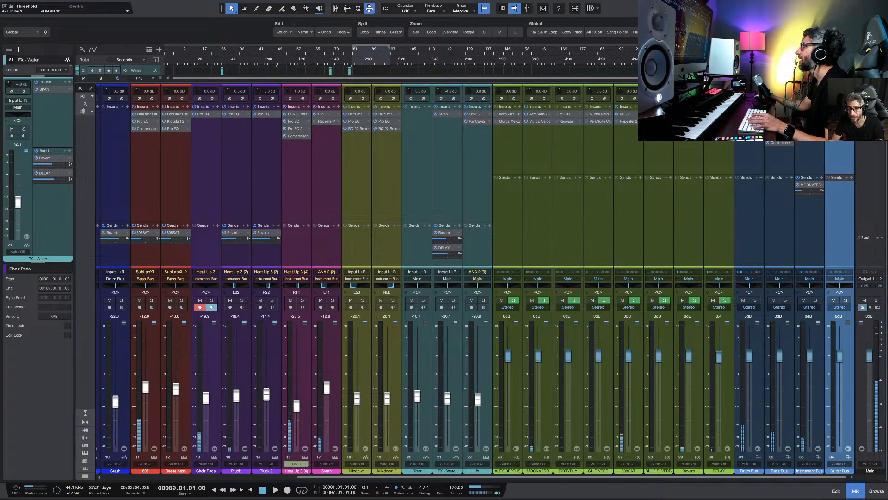
# Step: Measure the loop's loudness in LUFS with the Main bus's Level Meter, and close the meter
pyautogui.click(873, 145)
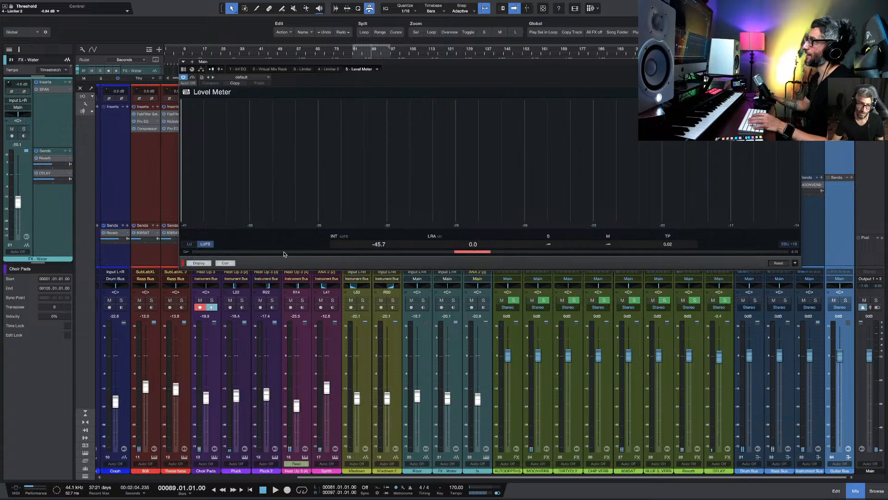
pyautogui.click(209, 244)
pyautogui.click(209, 244)
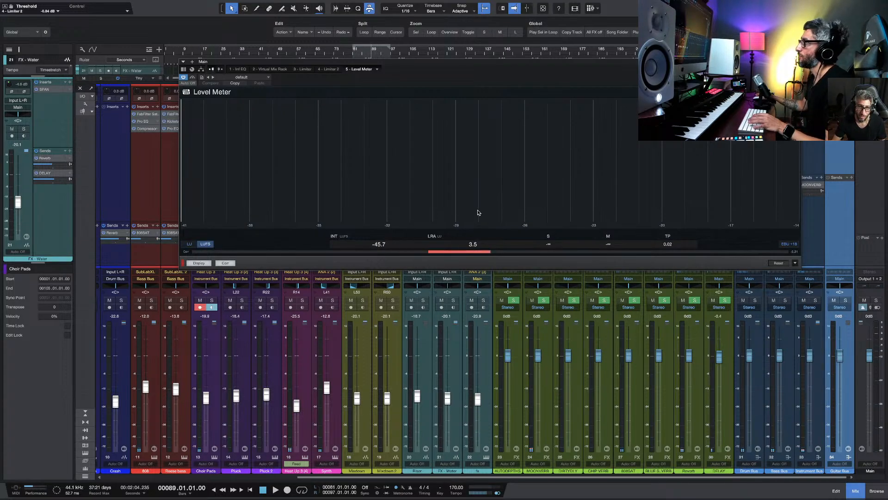
pyautogui.press('space')
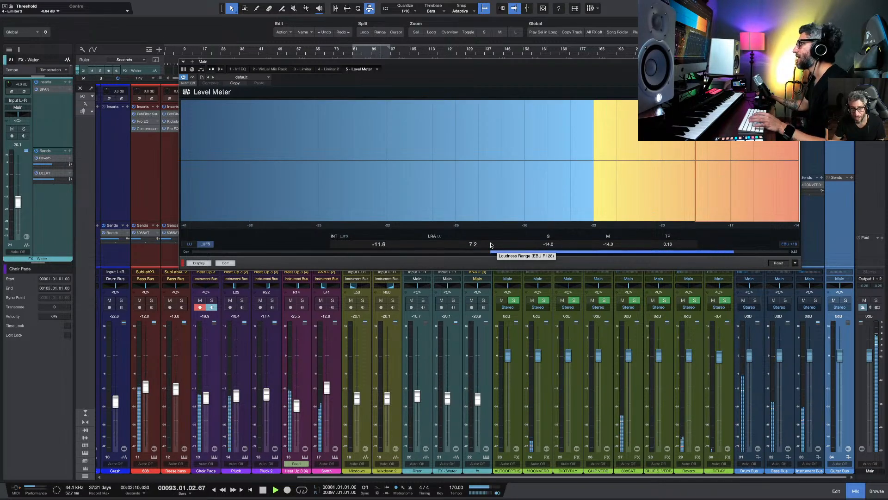
pyautogui.press('space')
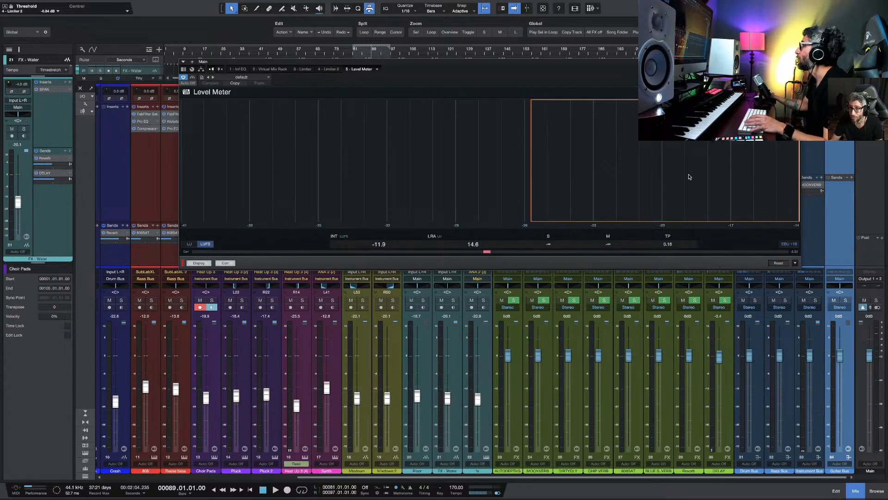
pyautogui.click(864, 160)
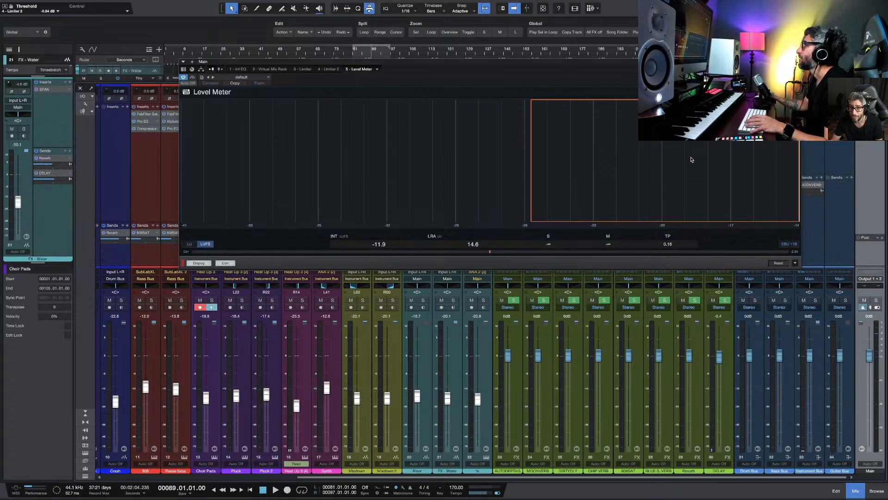
pyautogui.moveTo(621, 186)
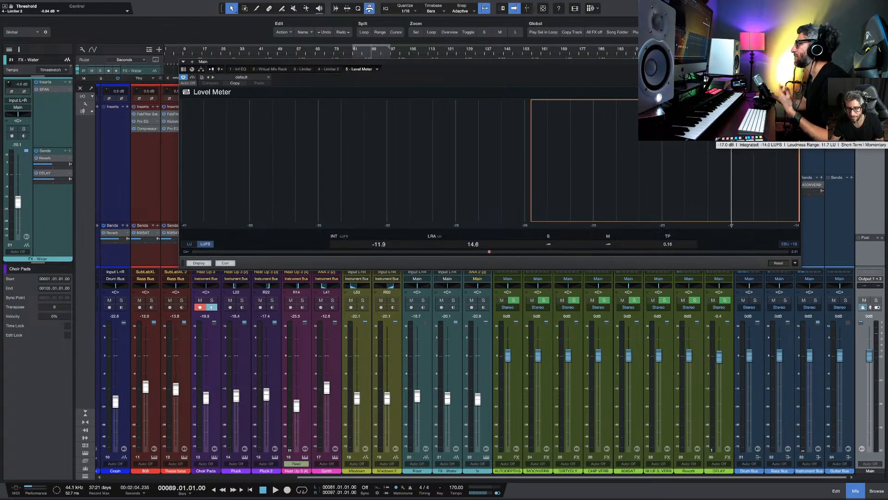
pyautogui.press('Escape')
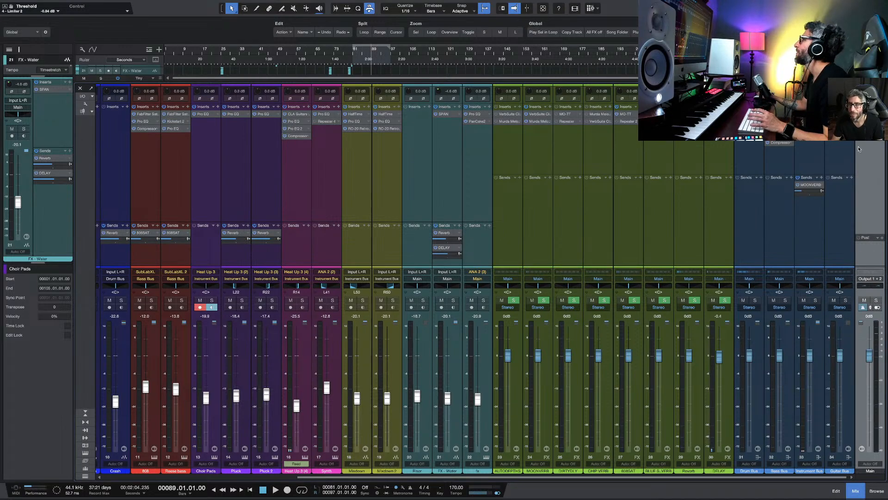
# Step: Measure the loop's loudness again with the Main bus's Level Meter, close the meter and stop playback
pyautogui.doubleClick(869, 134)
pyautogui.press('space')
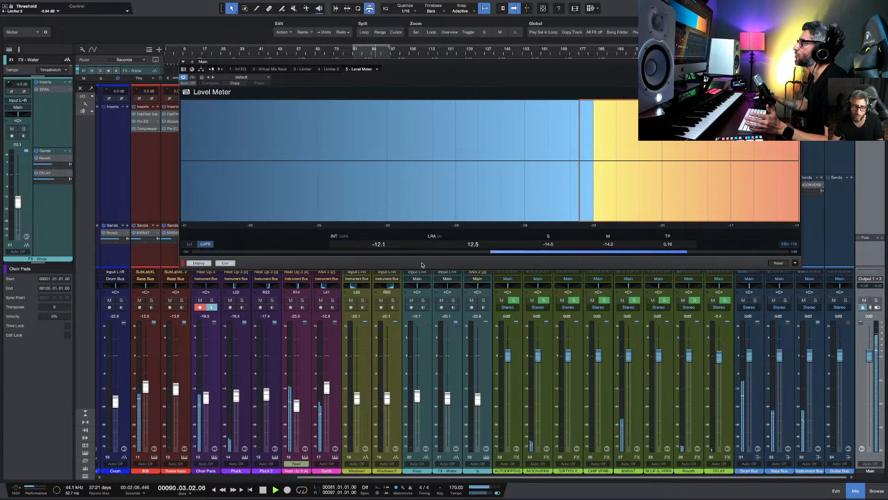
pyautogui.hscroll(-5, 168, 398)
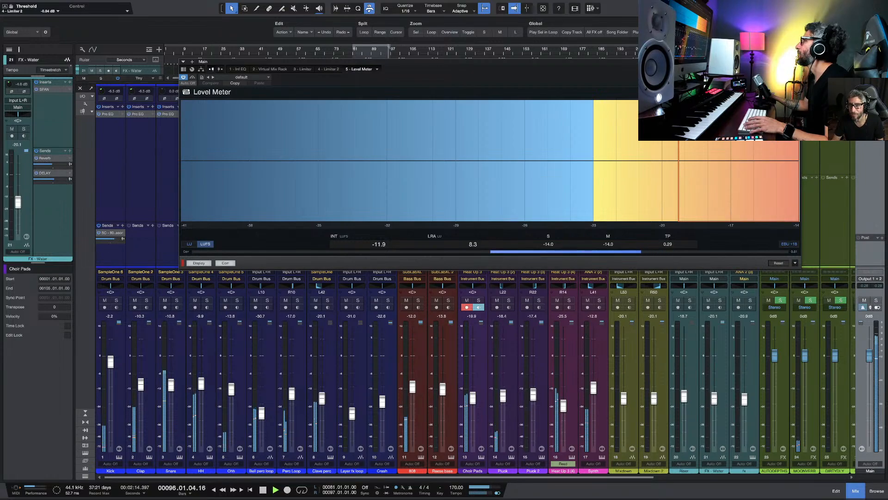
pyautogui.click(797, 61)
pyautogui.press('space')
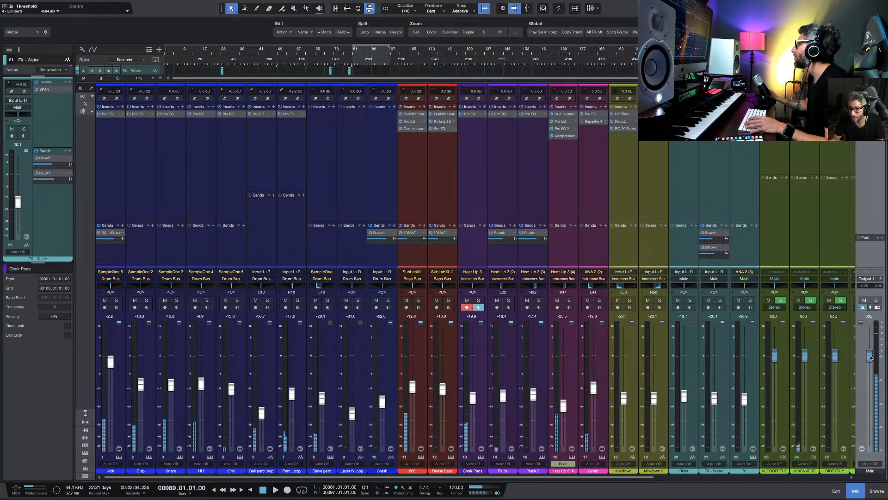
# Step: Try the Main channel's volume at +1 dB and play the loop
pyautogui.click(868, 315)
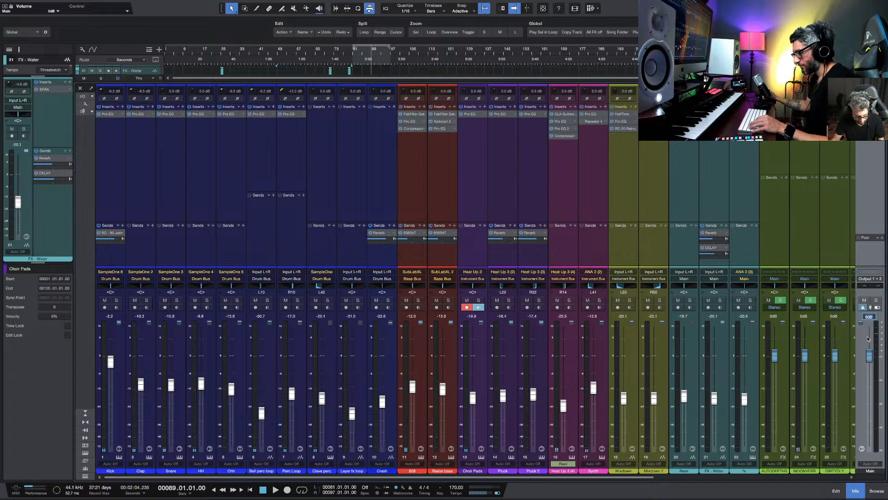
pyautogui.write('1')
pyautogui.press('Return')
pyautogui.press('space')
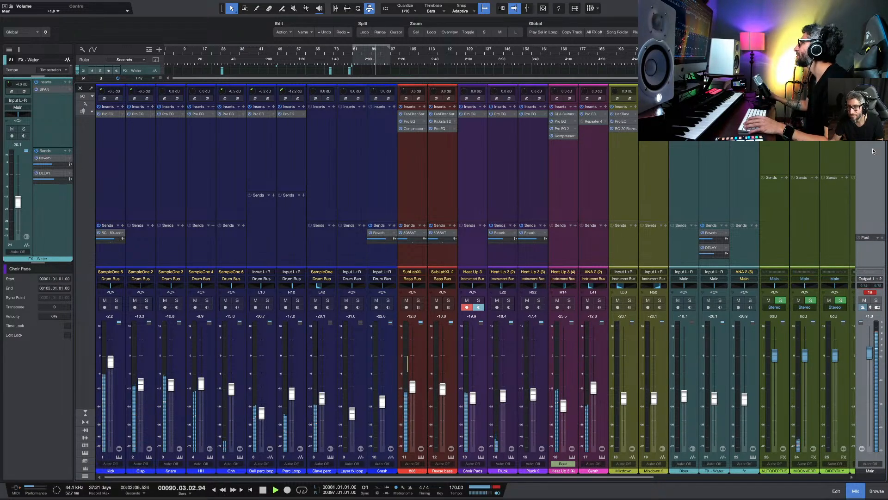
# Step: Move the Main channel's Level Meter to its Post section, widen it, measure the loop's loudness, and clear the clip indicator
pyautogui.click(872, 245)
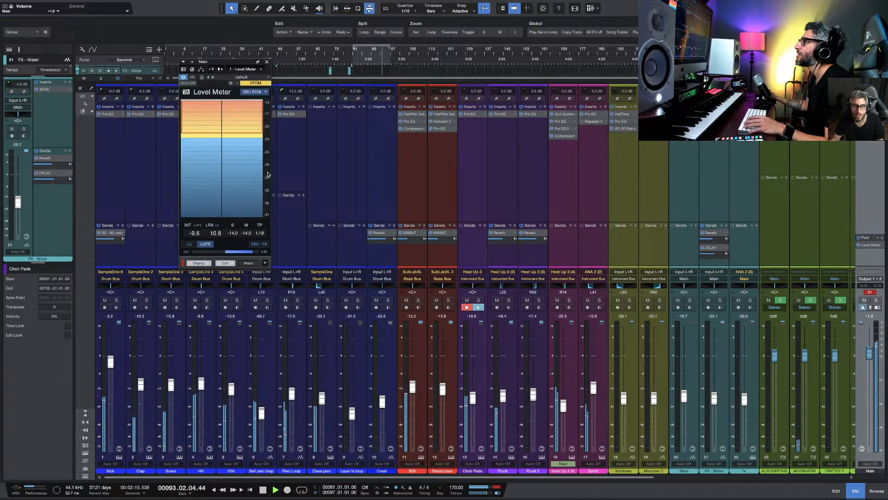
pyautogui.moveTo(272, 171); pyautogui.dragTo(630, 178)
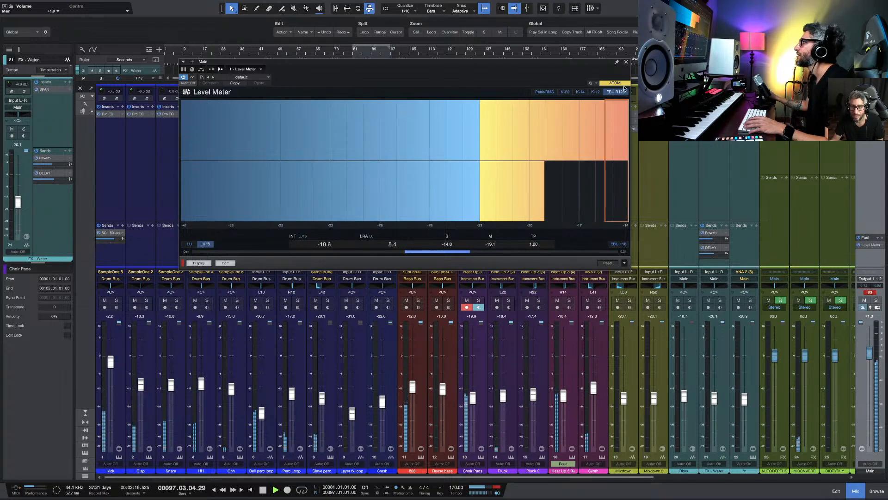
pyautogui.click(626, 63)
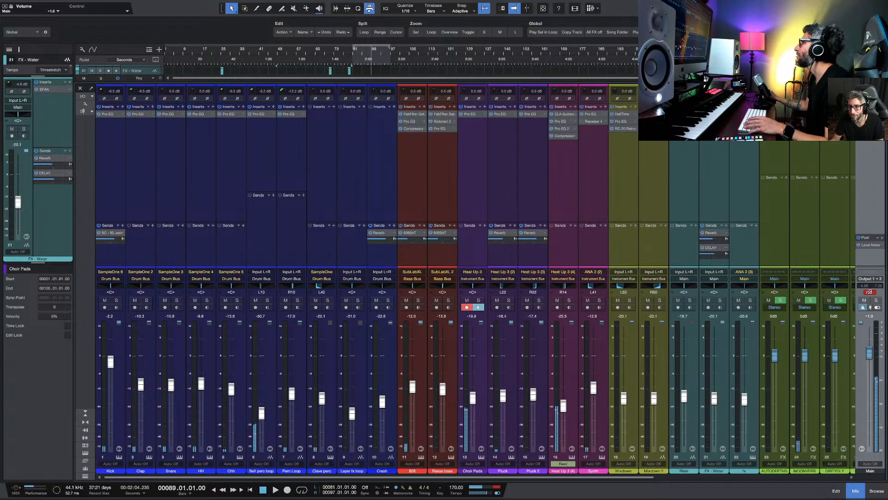
pyautogui.click(872, 292)
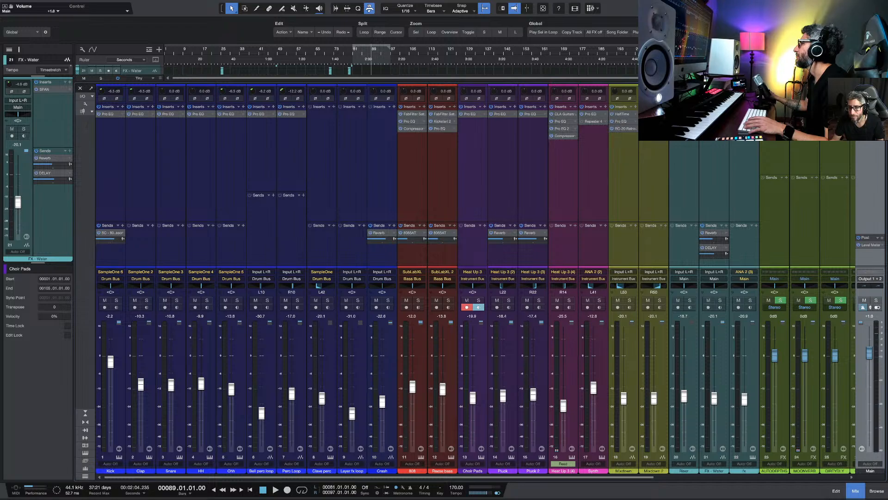
# Step: Reset the Main channel's volume to 0 dB and measure the loop's loudness with the Post section's Level Meter
pyautogui.keyDown('super'); pyautogui.click(870, 354); pyautogui.keyUp('super')
pyautogui.press('space')
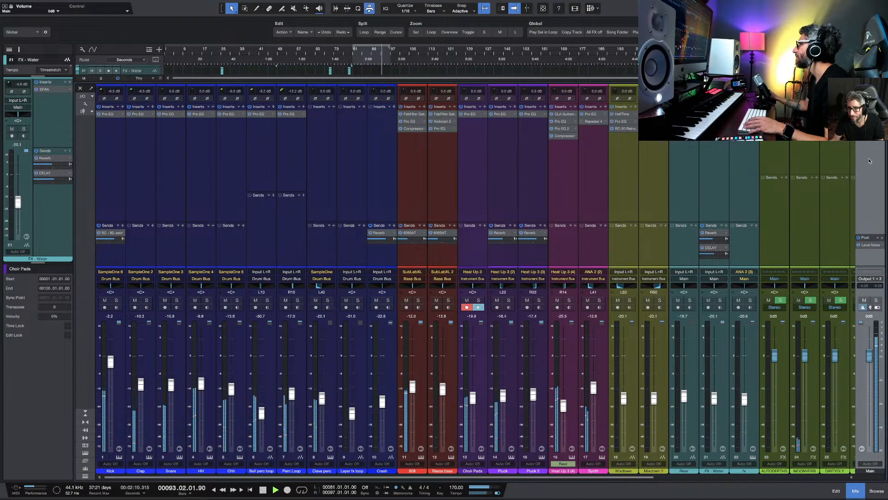
pyautogui.click(871, 245)
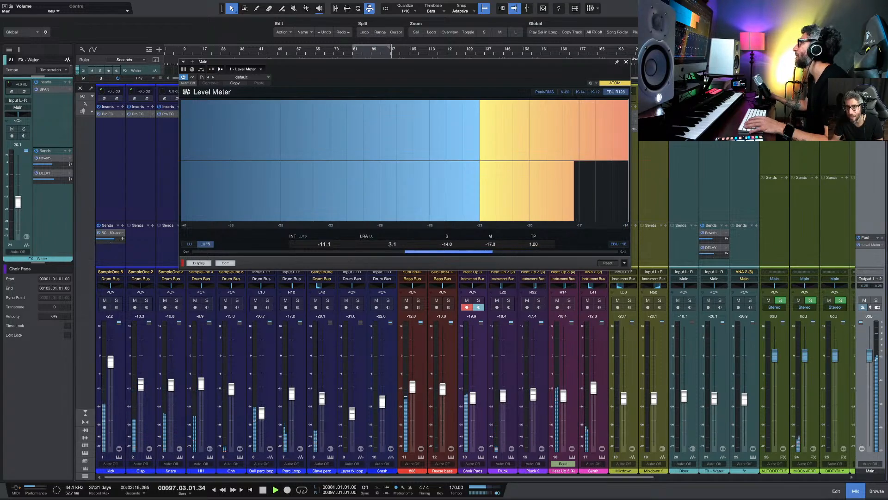
pyautogui.press('Escape')
pyautogui.press('space')
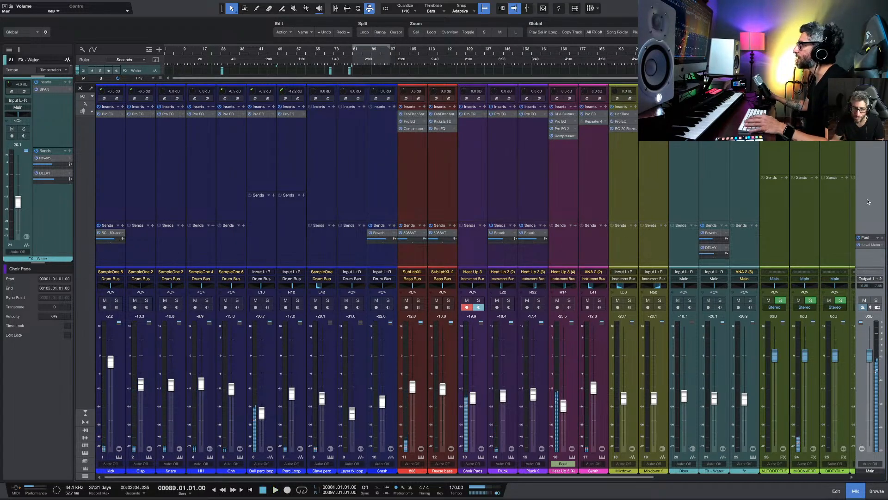
# Step: Pan the Clap to about R15, the Snare to about R10, and the hi-hats slightly to the right
pyautogui.hscroll(1, 532, 398)
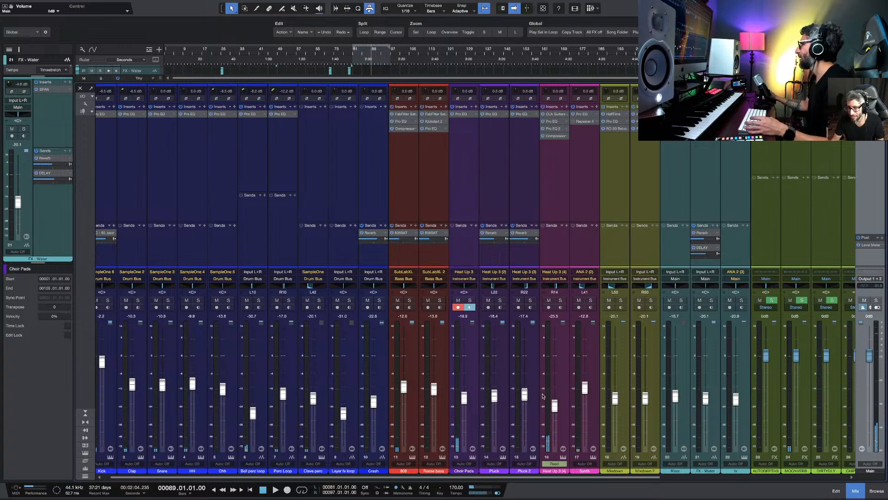
pyautogui.hscroll(5, 543, 395)
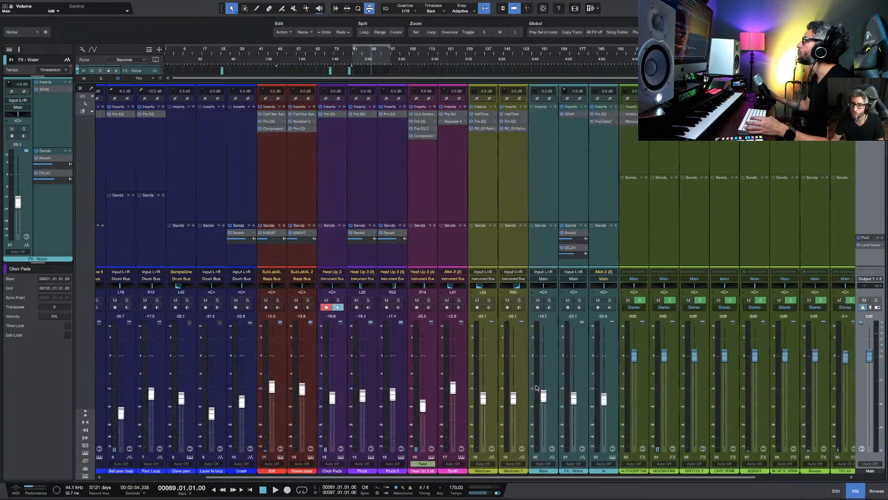
pyautogui.hscroll(1, 537, 387)
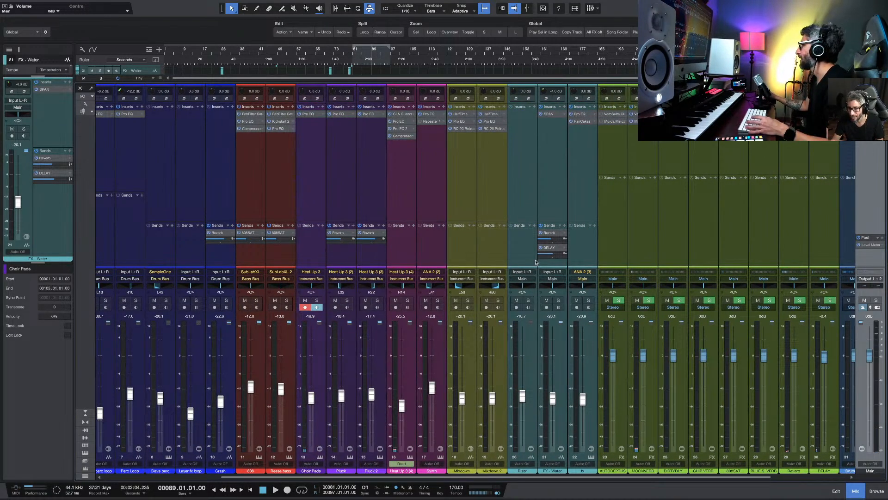
pyautogui.hscroll(-6, 416, 316)
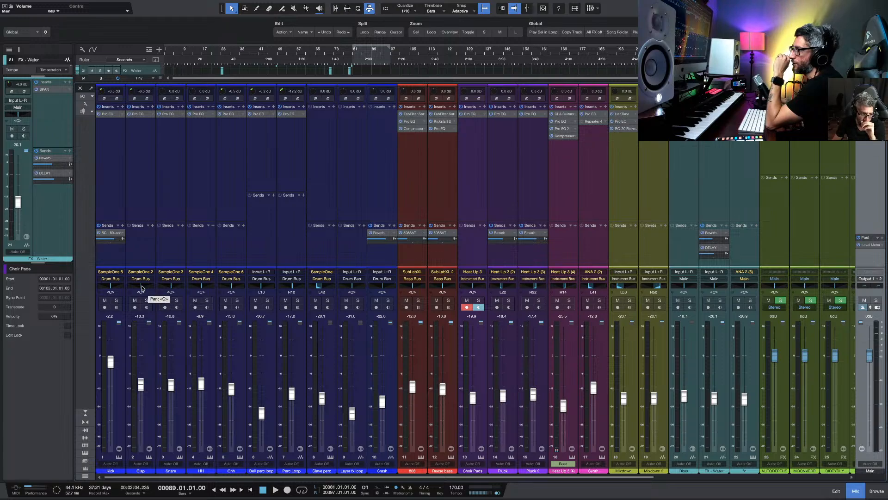
pyautogui.moveTo(142, 287); pyautogui.dragTo(173, 289)
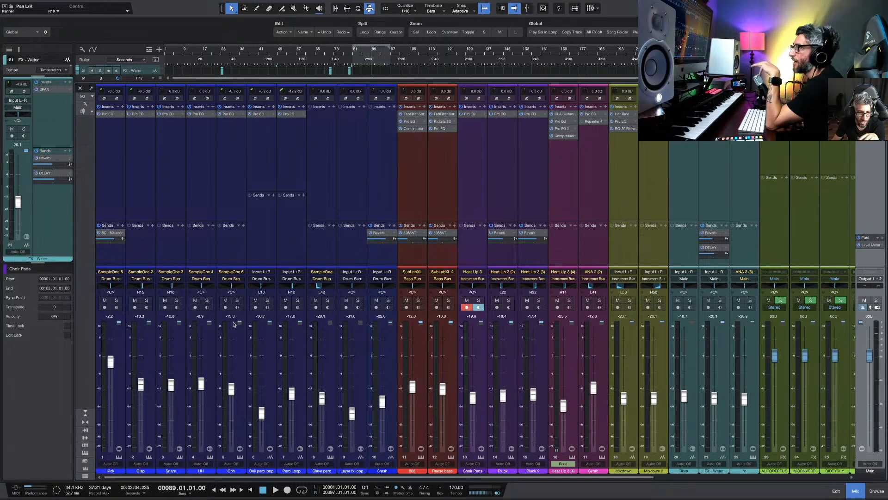
pyautogui.moveTo(201, 286); pyautogui.dragTo(203, 287)
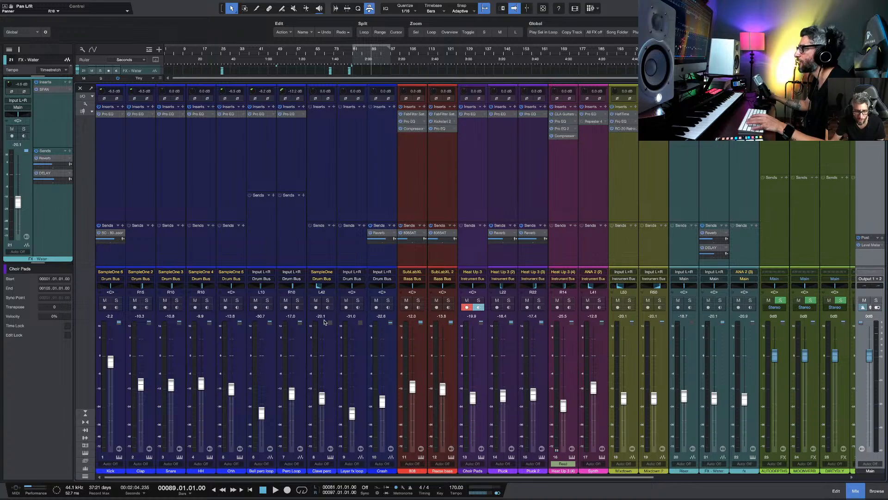
# Step: Inspect the first perc loop's pan control and the Reese bass's SubLab XL instrument, and close both
pyautogui.doubleClick(261, 287)
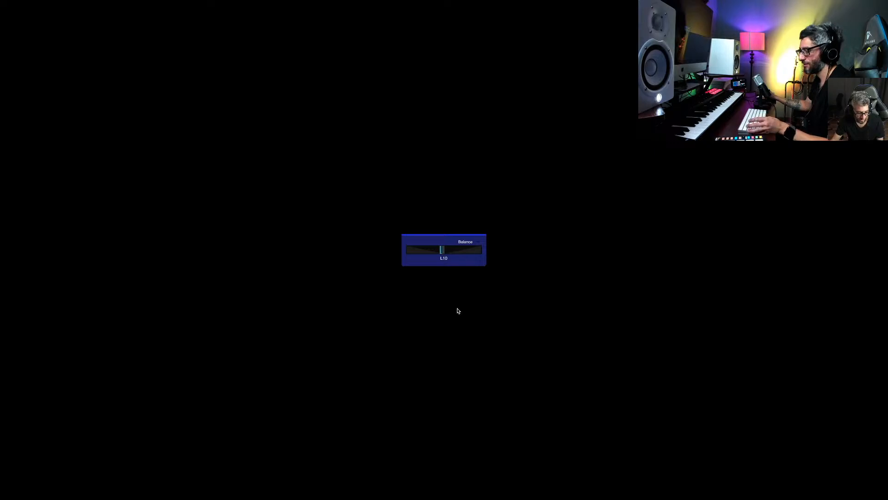
pyautogui.press('Escape')
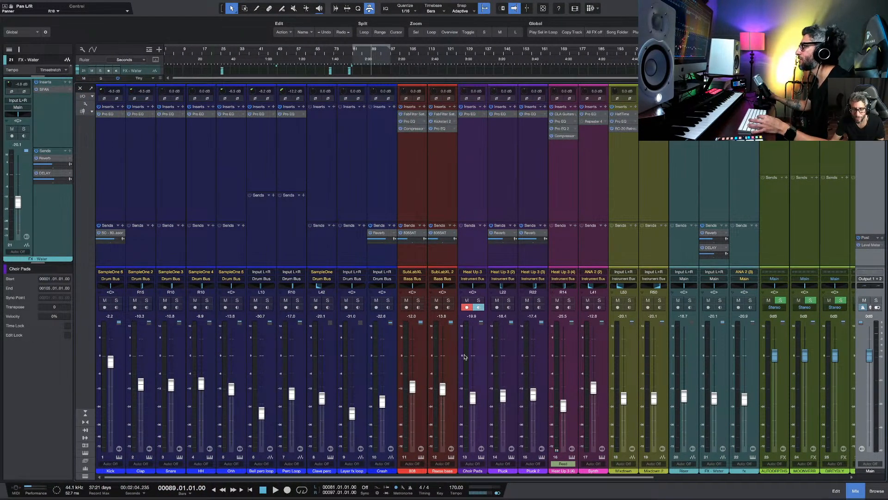
pyautogui.click(452, 458)
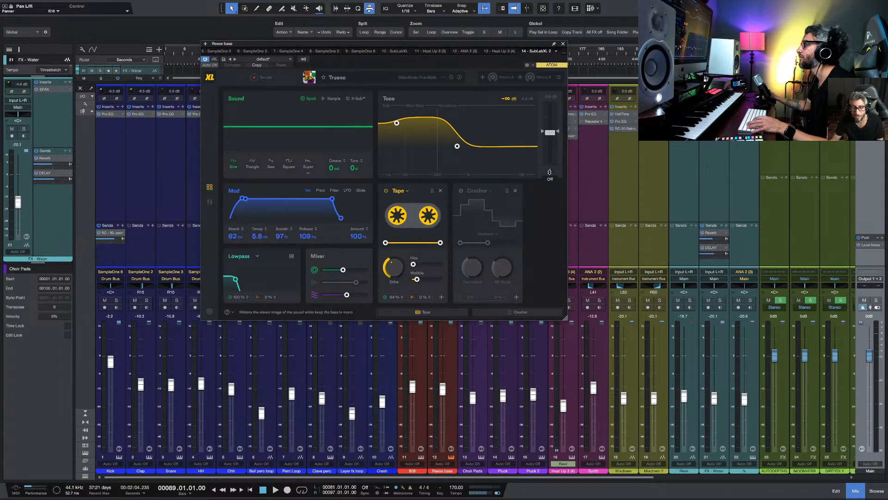
pyautogui.click(563, 45)
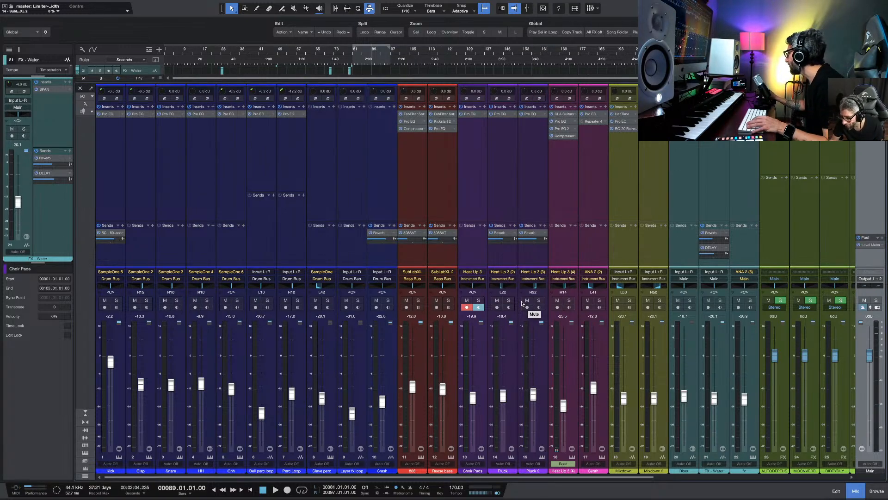
# Step: Audition the mix with the new drum panning from bar 125 and from bar 80, and stop playback
pyautogui.click(456, 55)
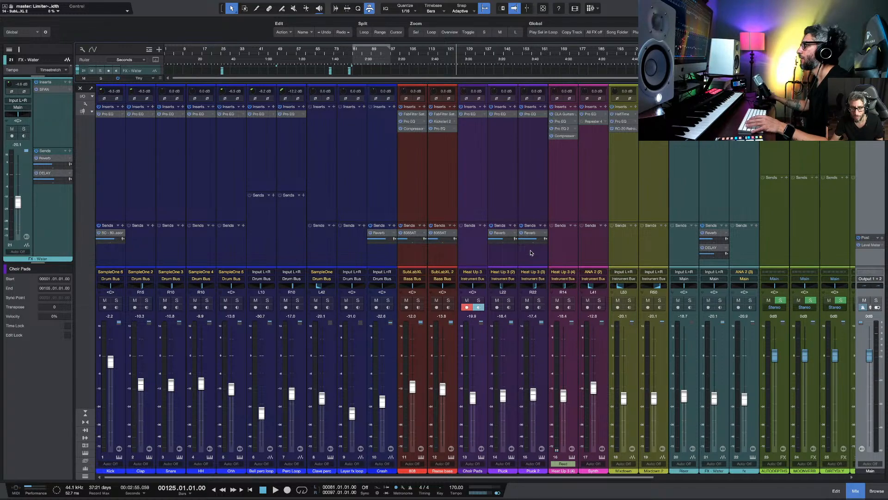
pyautogui.press('space')
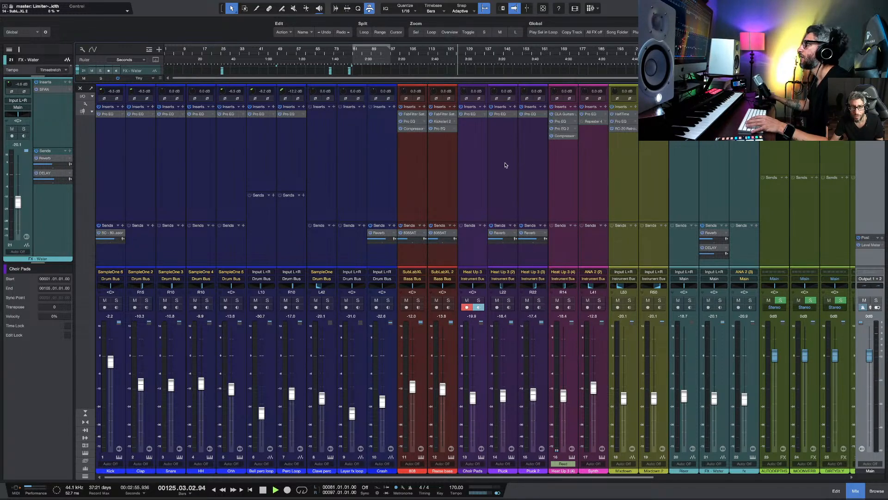
pyautogui.click(351, 51)
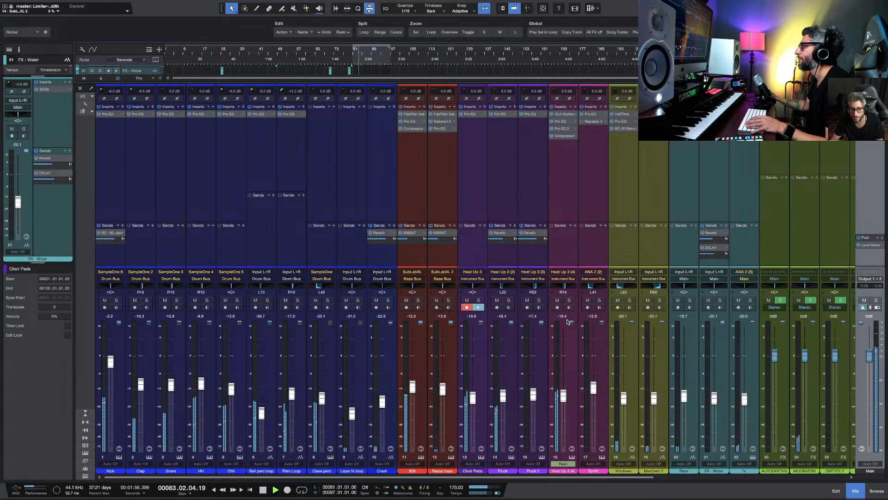
pyautogui.press('space')
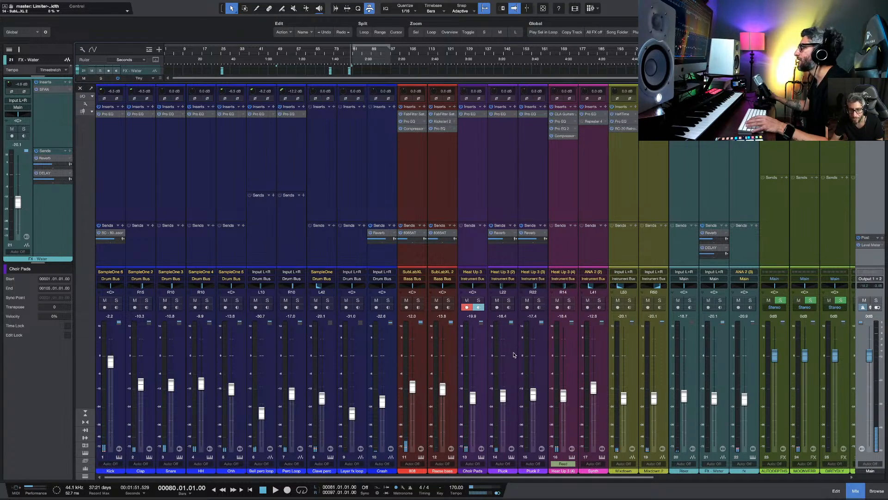
# Step: Review the pan positions of the Pluck pair, the Mixdown pair and the FX channels
pyautogui.click(541, 289)
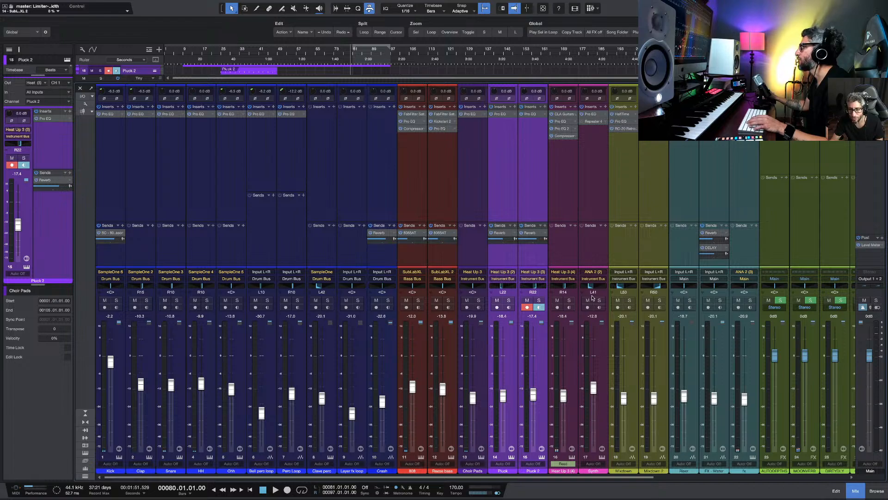
pyautogui.click(635, 319)
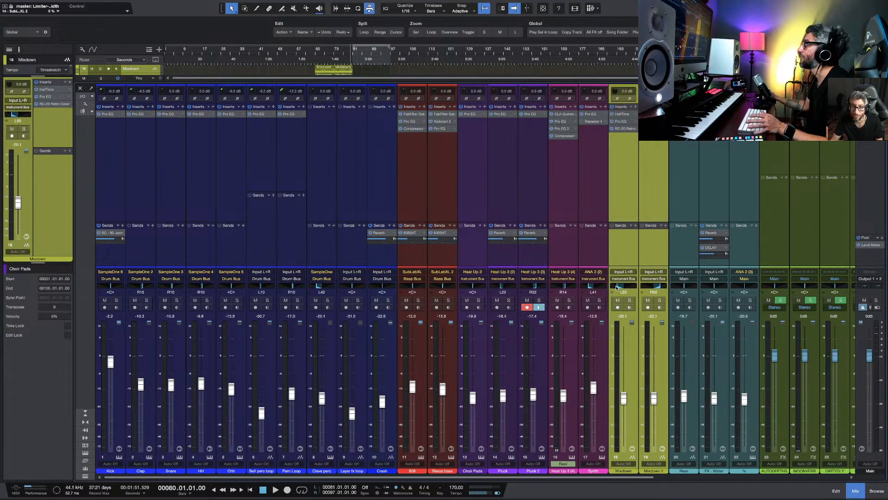
pyautogui.hscroll(4, 629, 317)
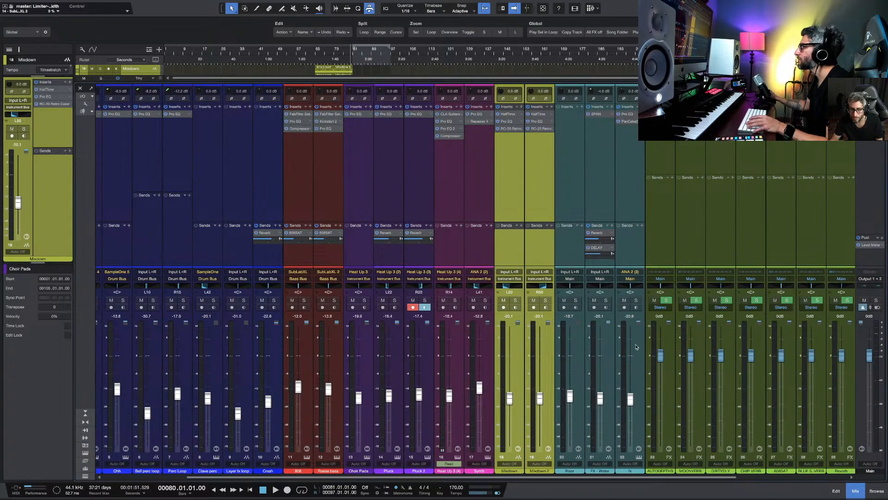
pyautogui.hscroll(-4, 358, 317)
# Step: Pan the Crash channel to L67 and set its volume to -21.9 dB while playing from bar 80
pyautogui.click(384, 324)
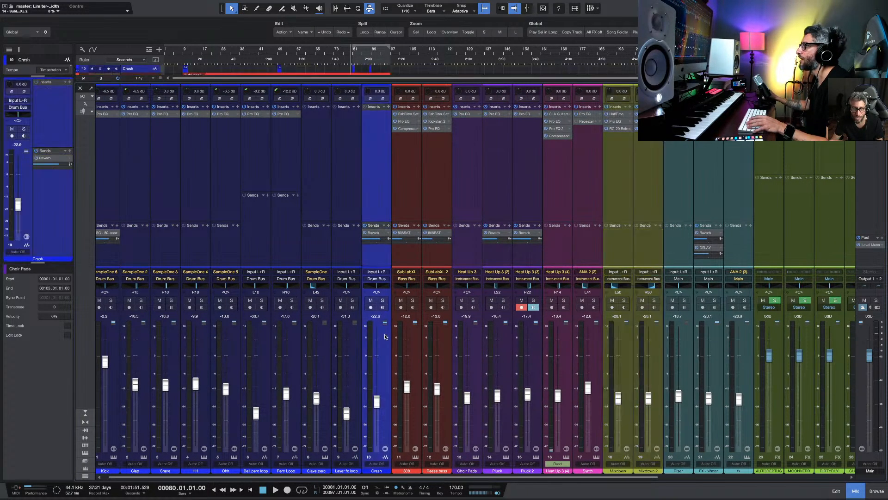
pyautogui.moveTo(377, 290); pyautogui.dragTo(371, 284)
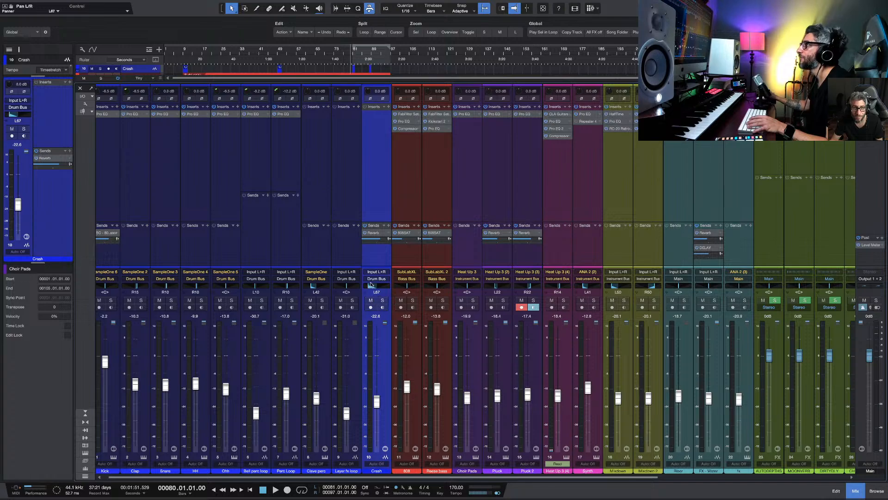
pyautogui.press('space')
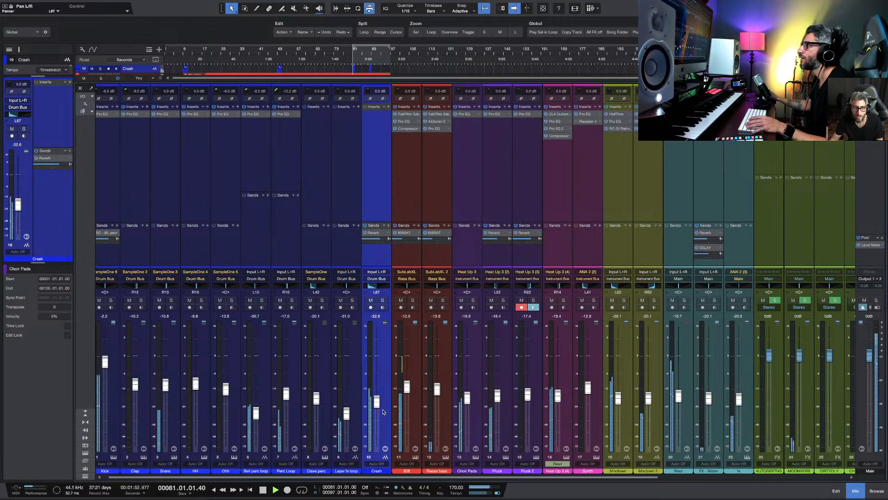
pyautogui.moveTo(377, 402); pyautogui.dragTo(377, 400)
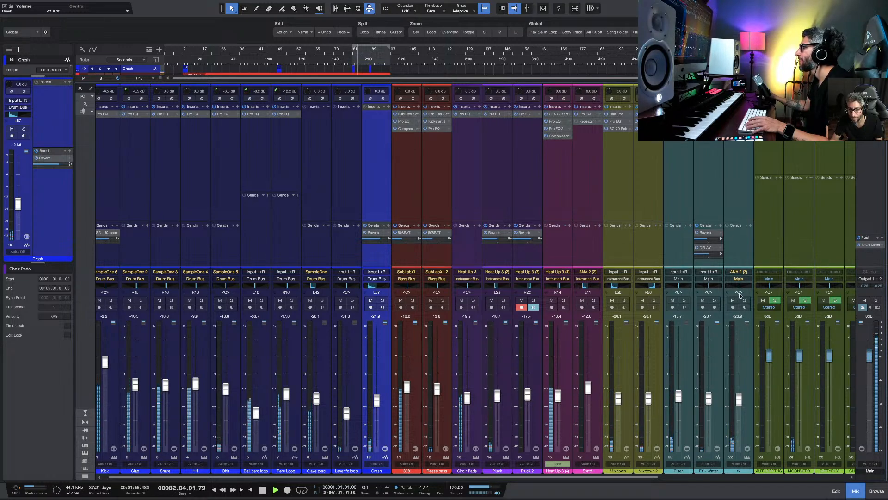
pyautogui.press('space')
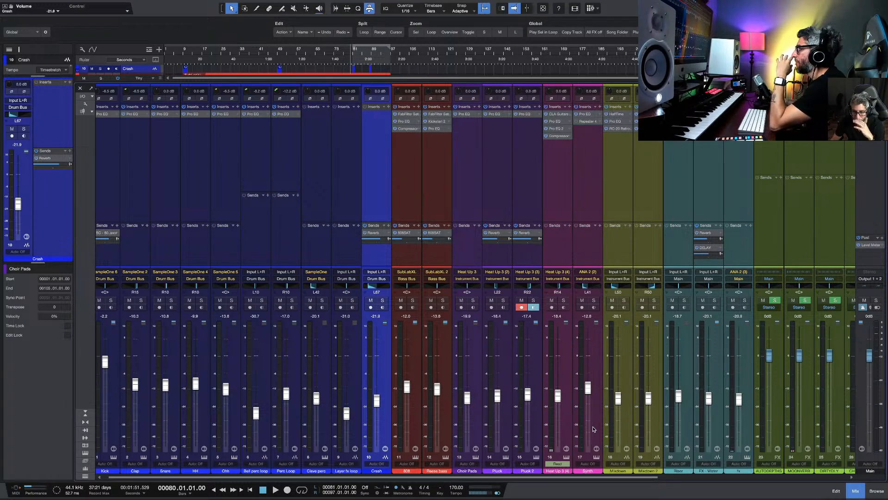
# Step: Pan the Synth channel to L62 while playing the mix, and stop playback
pyautogui.click(597, 350)
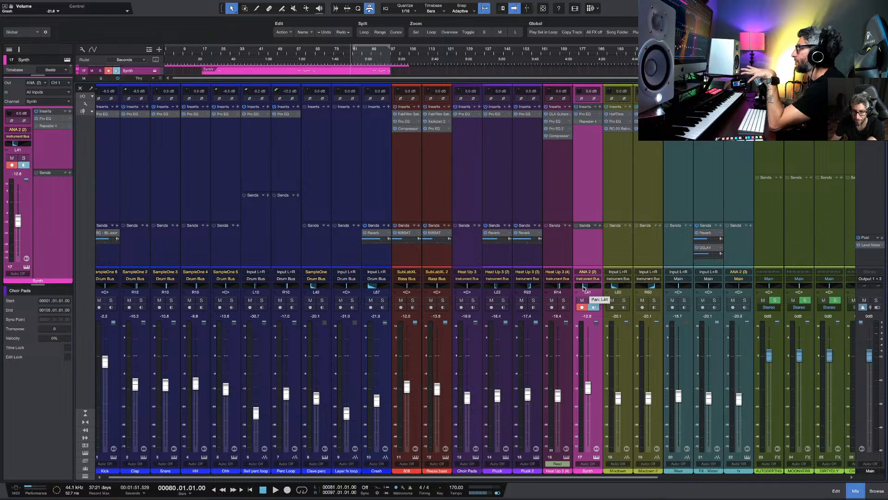
pyautogui.press('space')
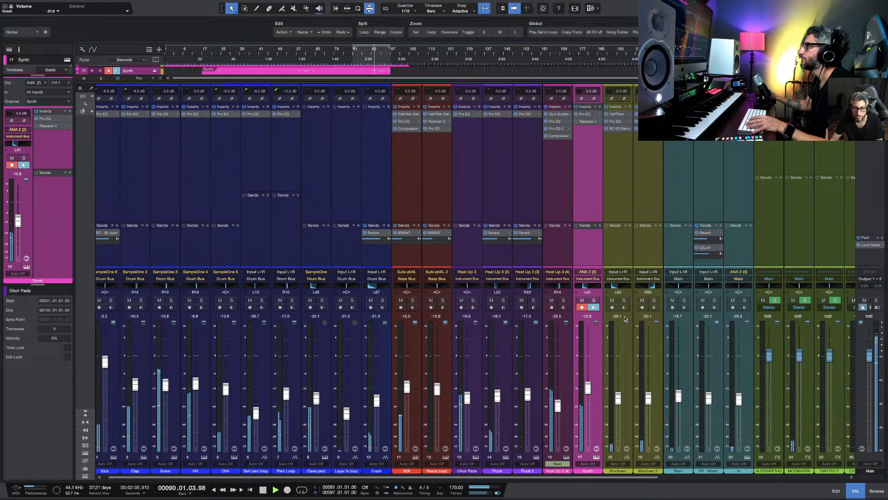
pyautogui.moveTo(583, 287); pyautogui.dragTo(581, 288)
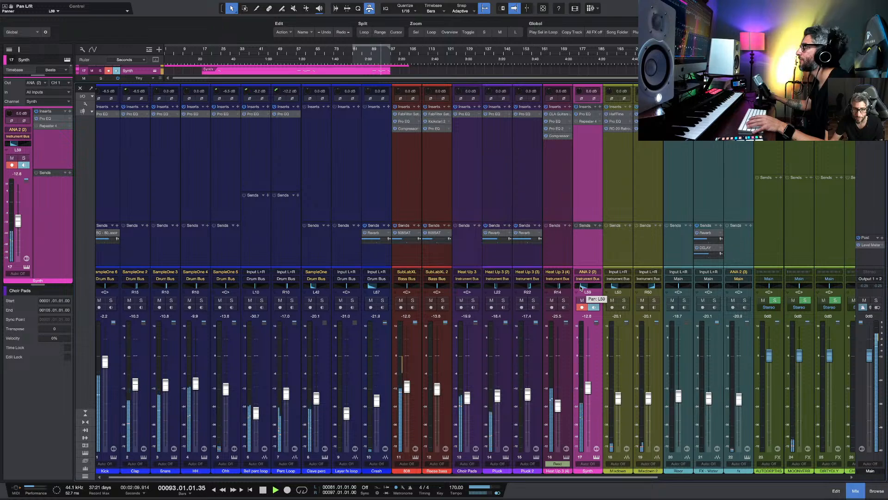
pyautogui.moveTo(581, 288); pyautogui.dragTo(580, 289)
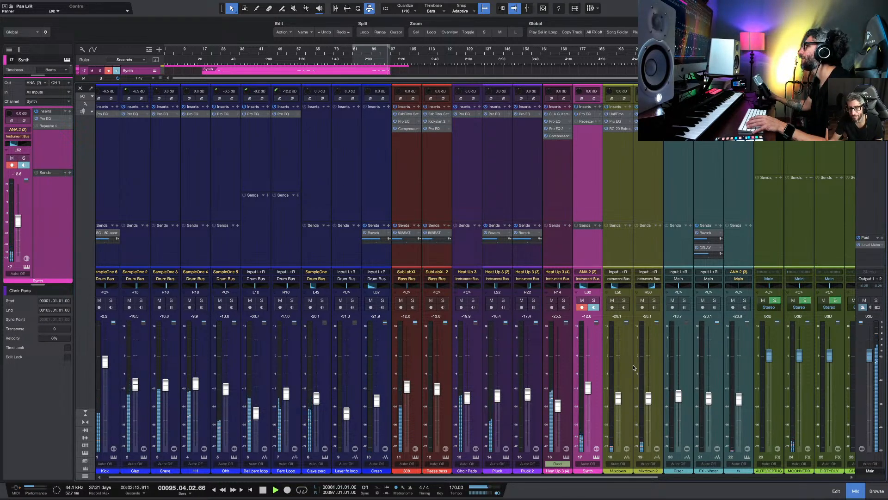
pyautogui.press('space')
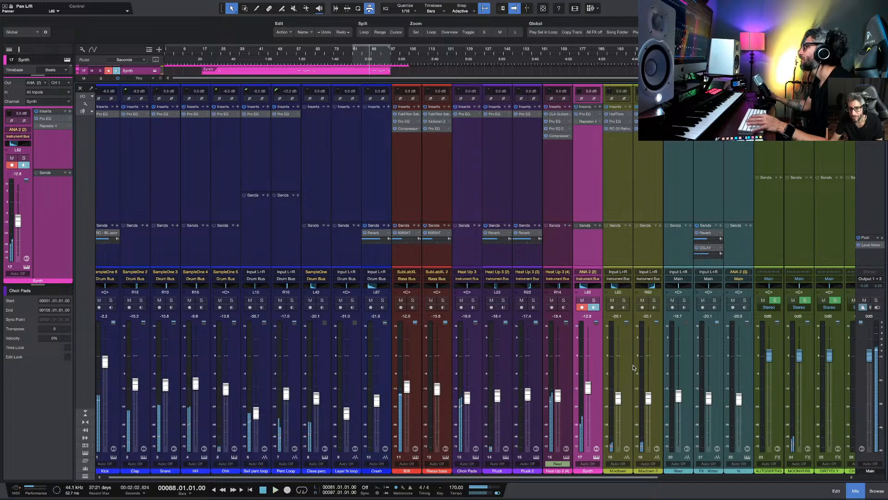
# Step: Audition the new Synth panning from bar 88 and examine the Choir Pads, Pluck, Guitar melody and Synth tracks in the arrangement
pyautogui.press('space')
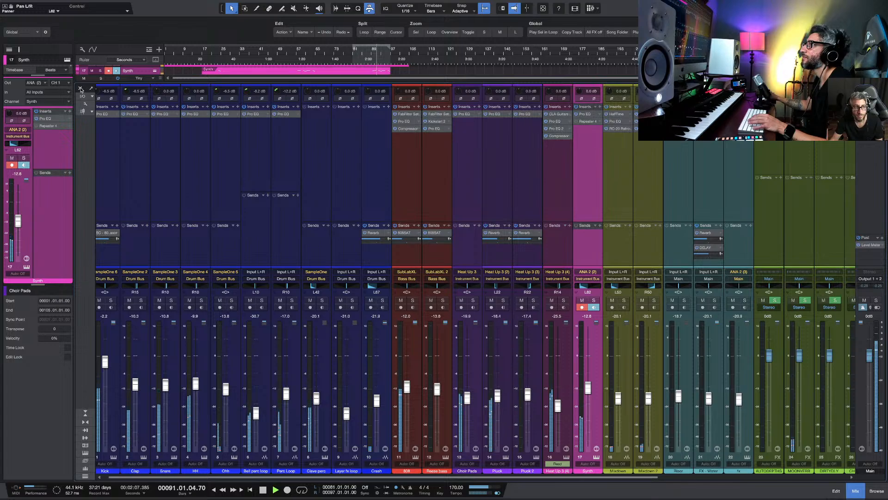
pyautogui.press('F3')
pyautogui.click(93, 49)
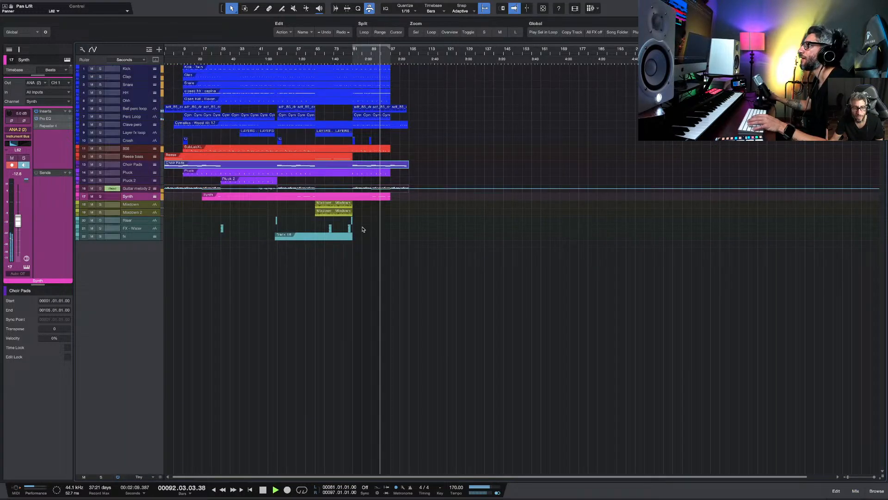
pyautogui.press('space')
pyautogui.press('space')
pyautogui.press('space')
pyautogui.scroll(3, 395, 216)
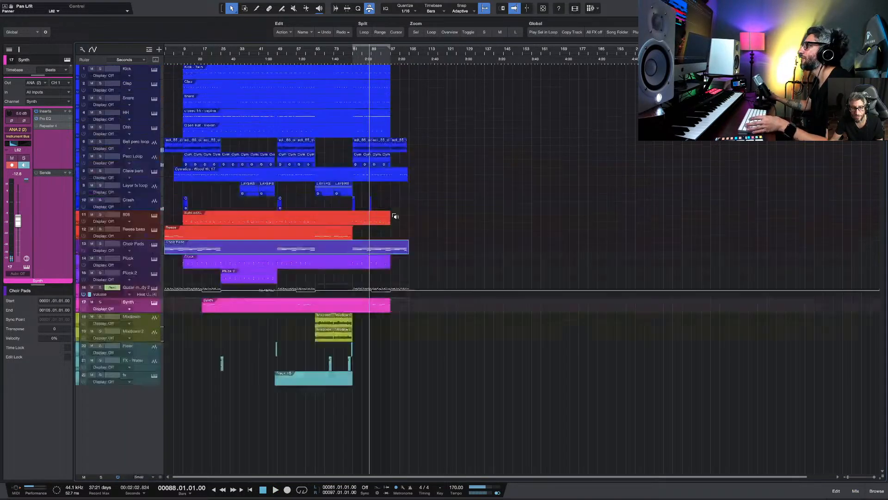
pyautogui.scroll(-3, 416, 282)
pyautogui.scroll(-1, 415, 282)
pyautogui.scroll(5, 382, 335)
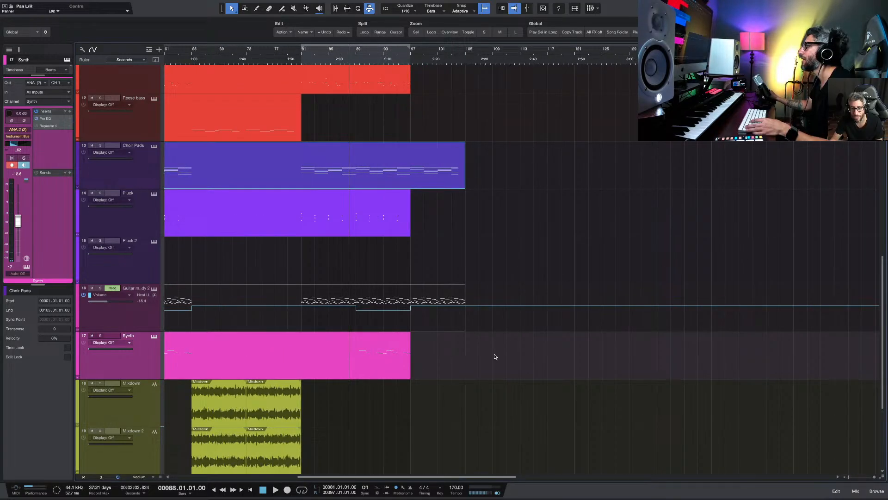
# Step: Play the mix from bar 88 while checking the effect and bus channels in the mixer, and return to the arrangement
pyautogui.click(856, 491)
pyautogui.press('space')
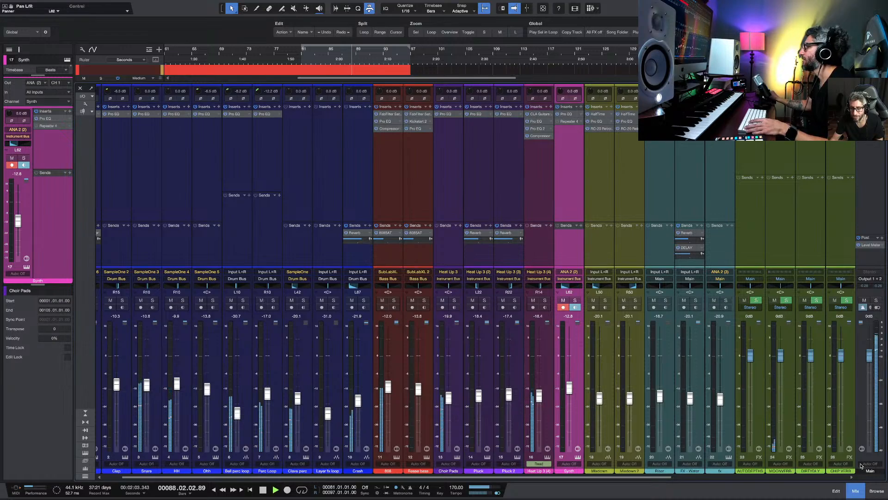
pyautogui.hscroll(5, 749, 415)
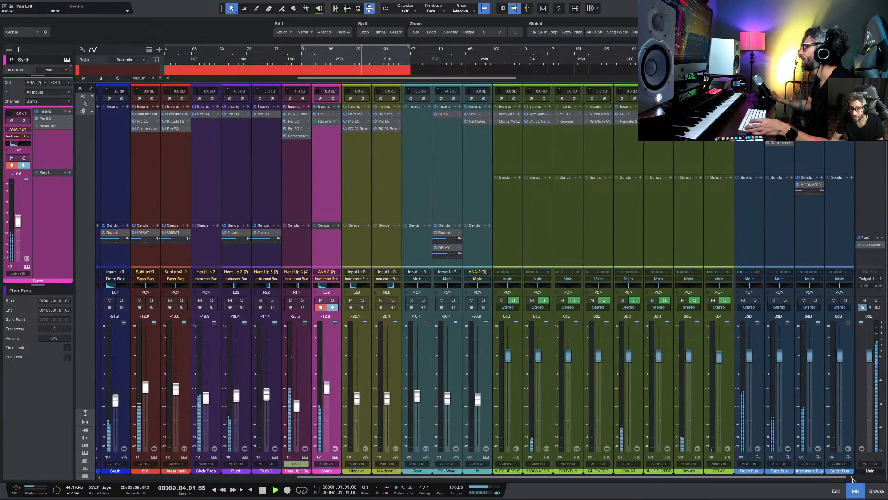
pyautogui.press('F3')
pyautogui.press('space')
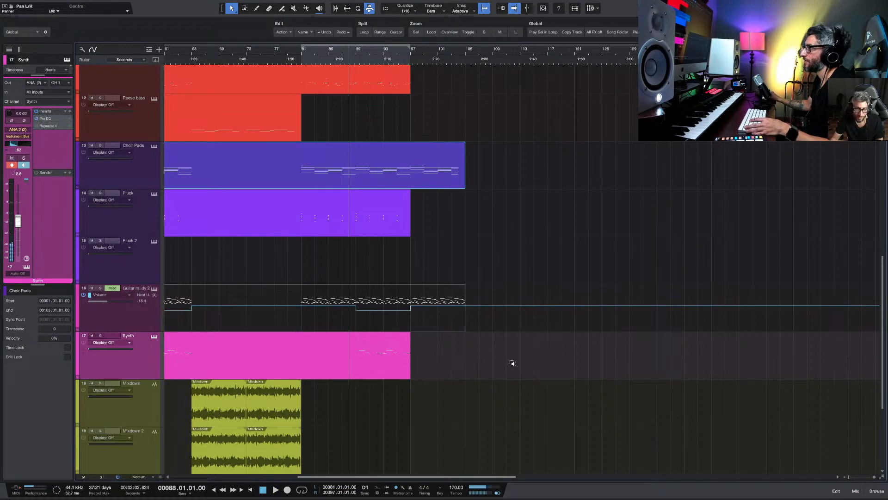
# Step: Return the playhead to the start of the song and turn off the Synth track's record arm and monitoring
pyautogui.scroll(-3, 511, 363)
pyautogui.scroll(-2, 471, 362)
pyautogui.scroll(-3, 473, 363)
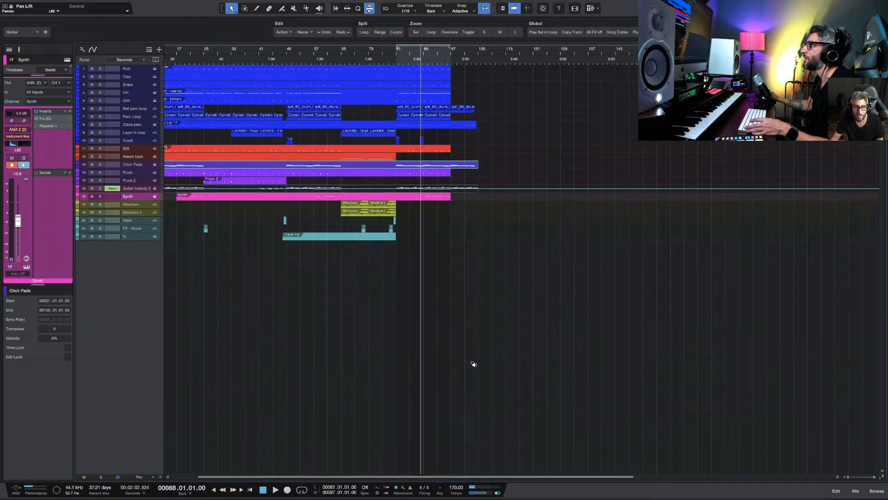
pyautogui.scroll(-1, 468, 360)
pyautogui.press('Home')
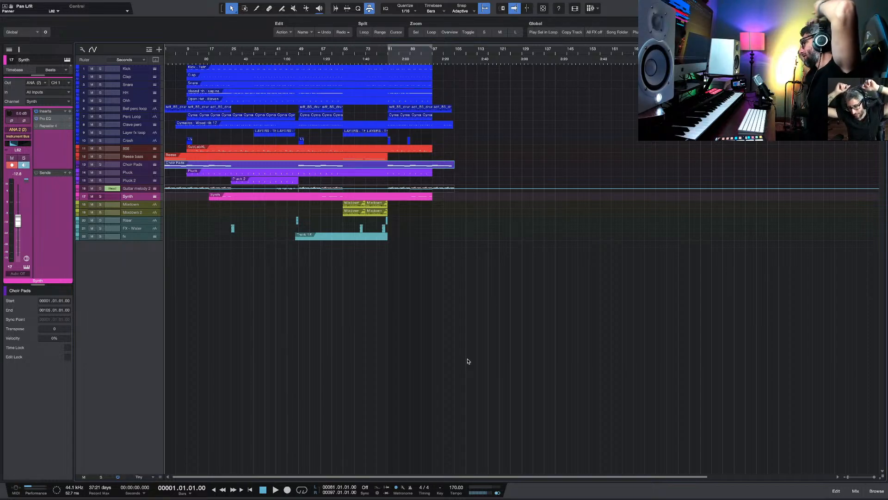
pyautogui.click(12, 165)
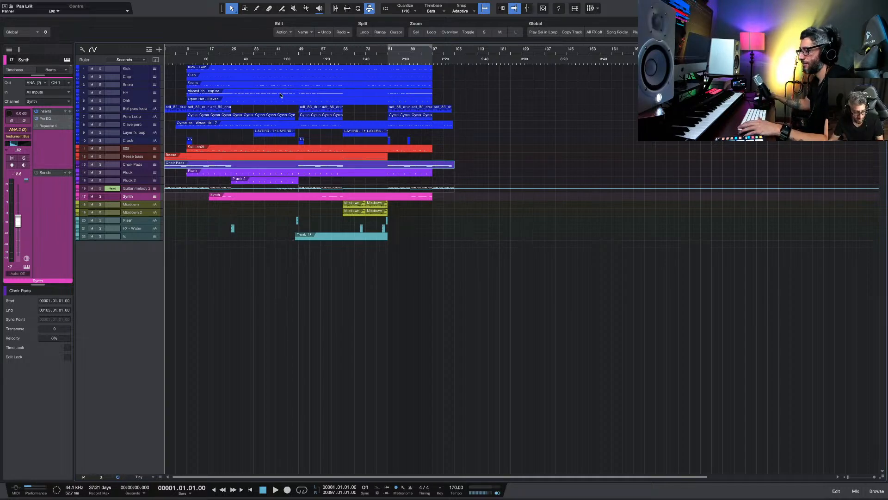
# Step: Switch from Studio One to the desktop and restore a minimized window
pyautogui.hotkey('ctrl', 'Up')
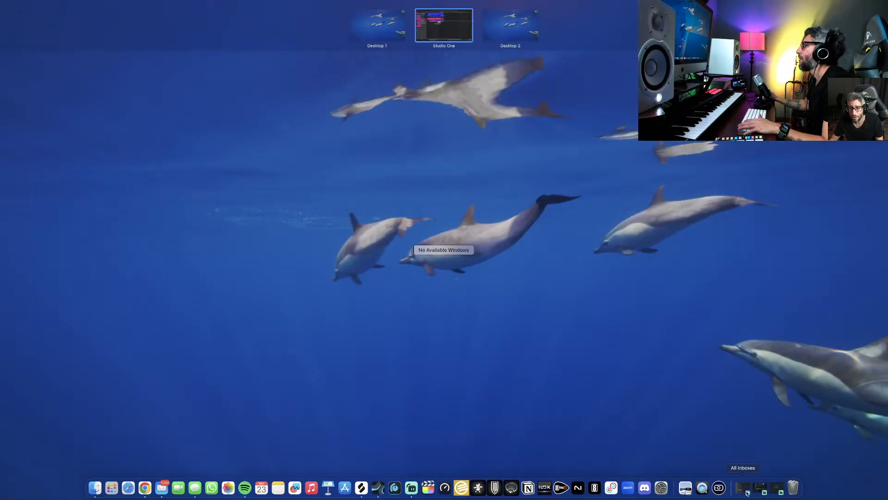
pyautogui.click(779, 491)
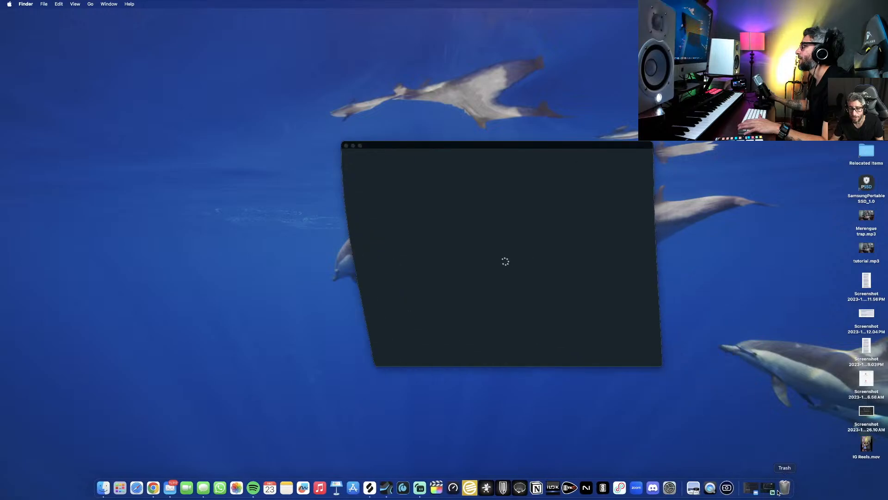